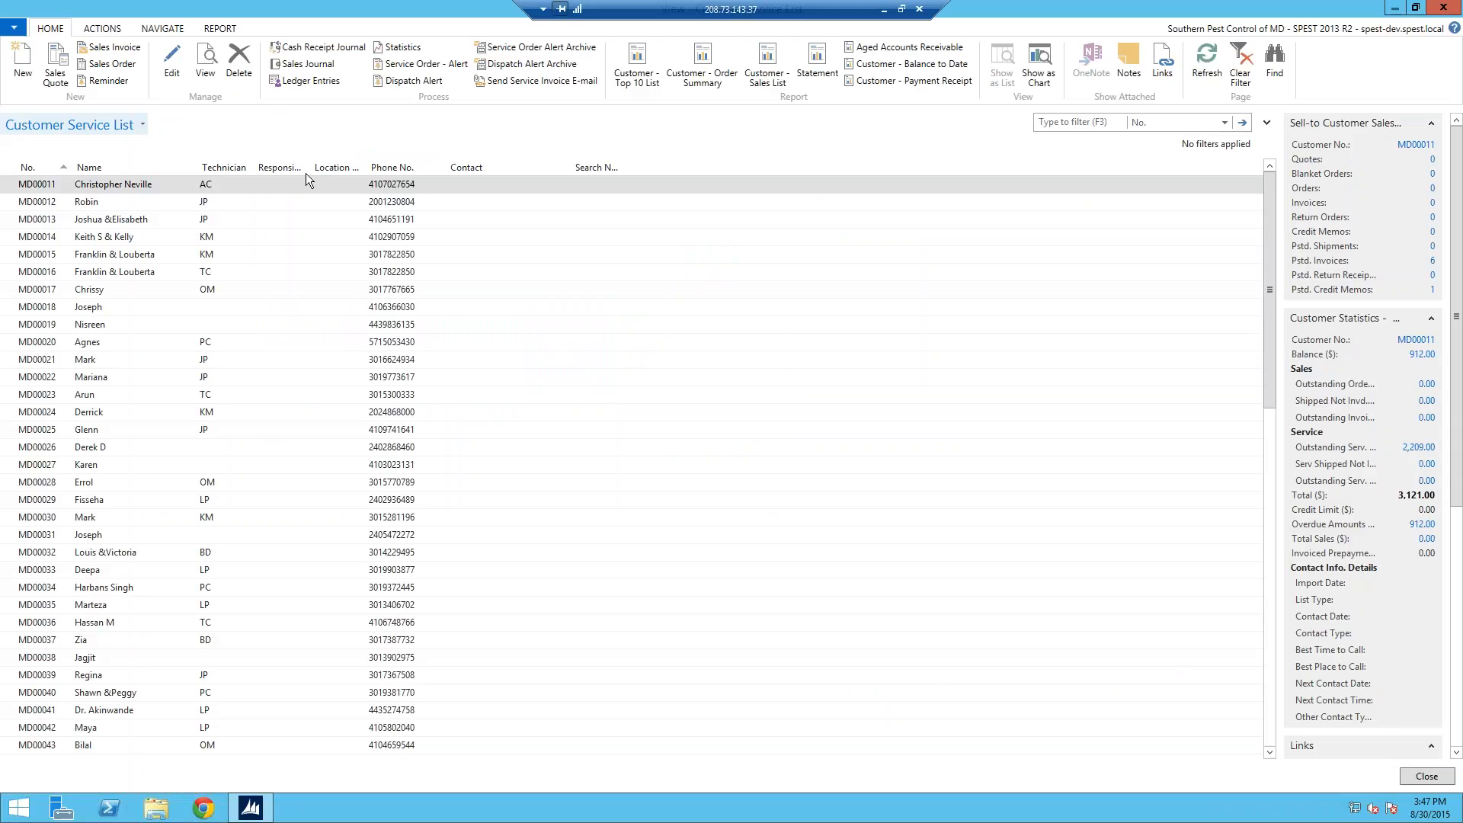
Step: Select the first customer in the Customer Service List
left_click(50, 183)
Step: Open the service card, then use Go to with the customer's account number to jump to that customer
double_click(48, 181)
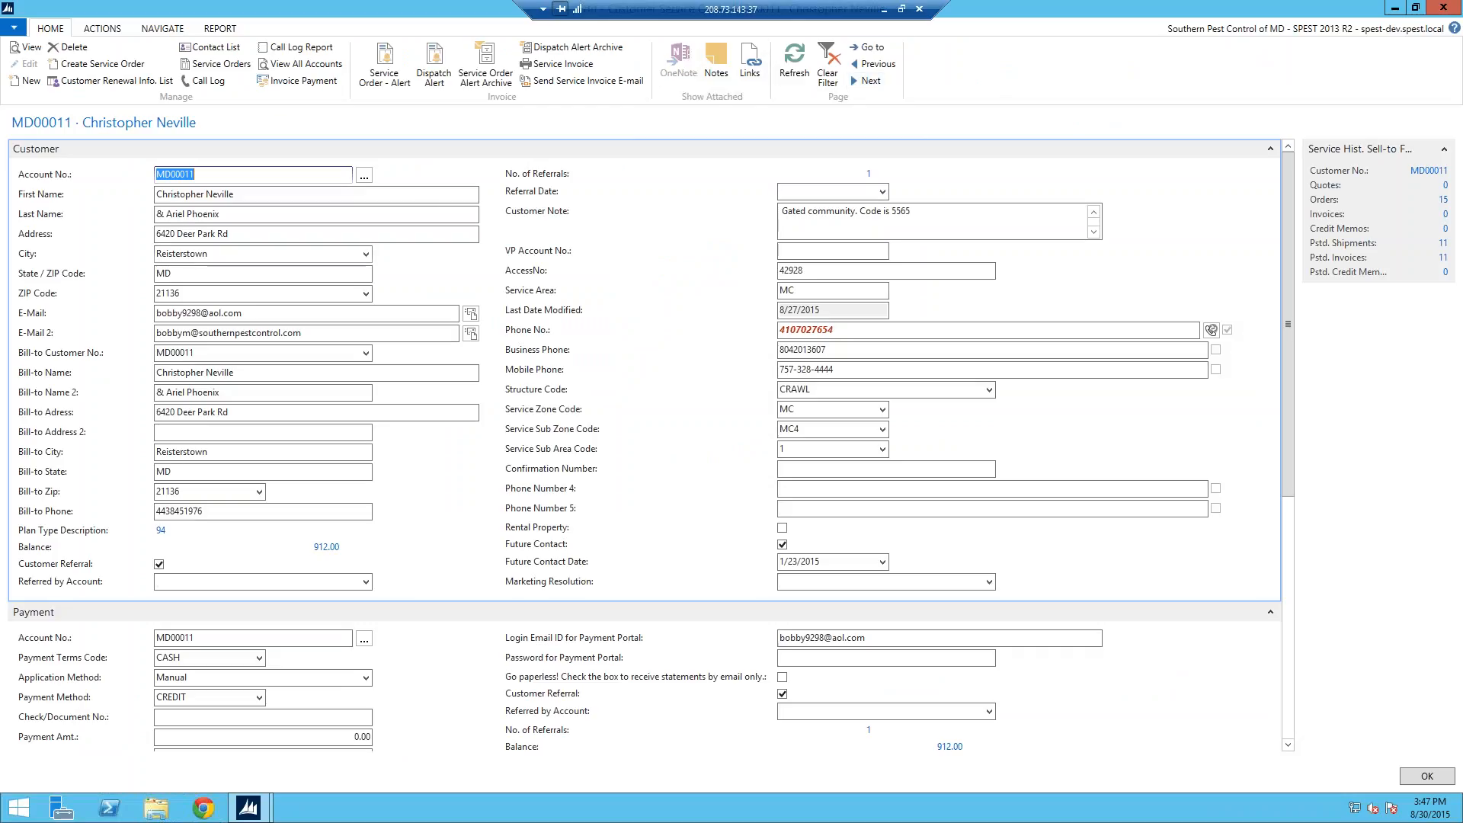
left_click(866, 46)
type("md06241")
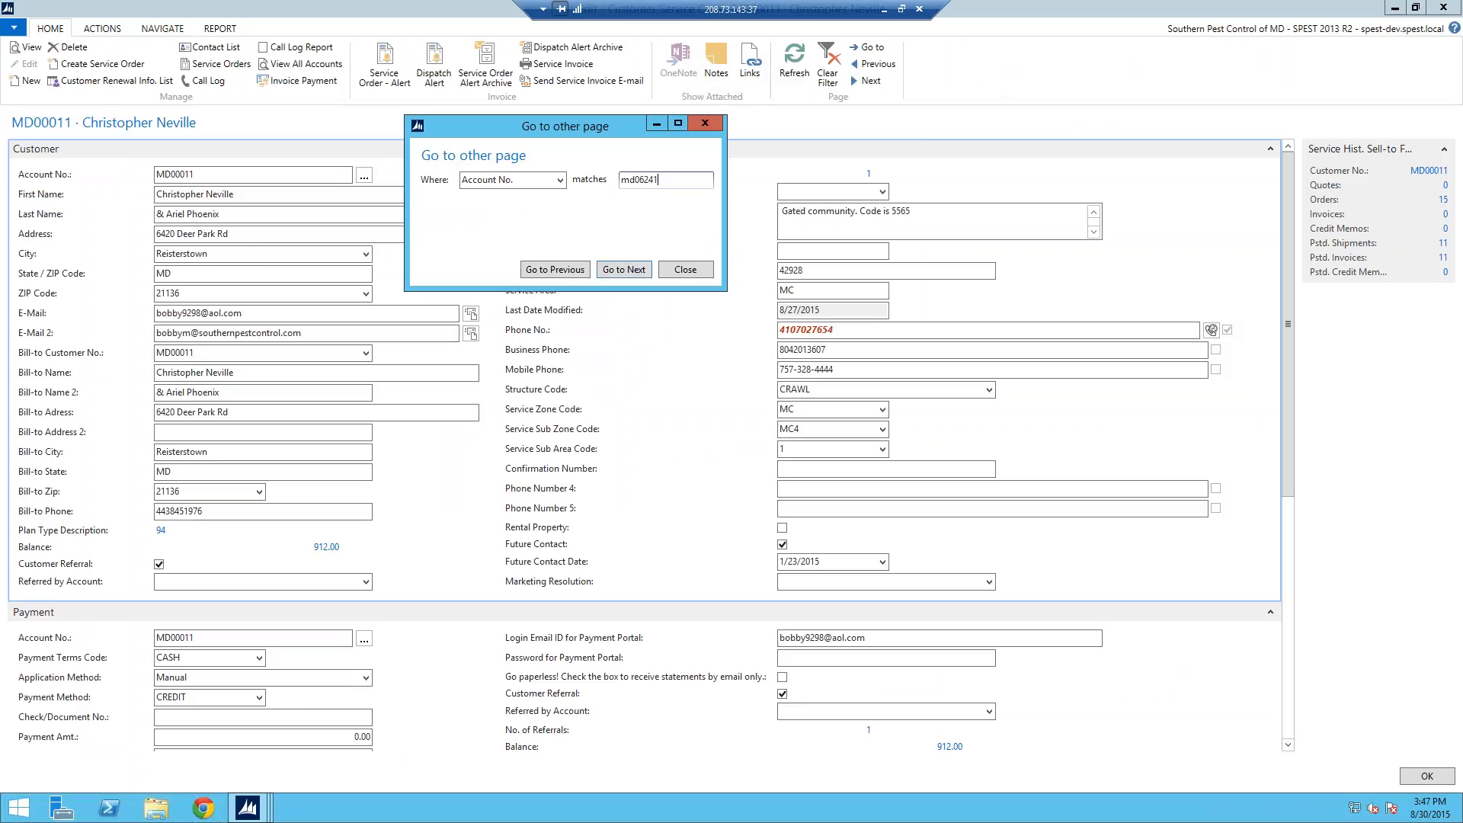
left_click(639, 273)
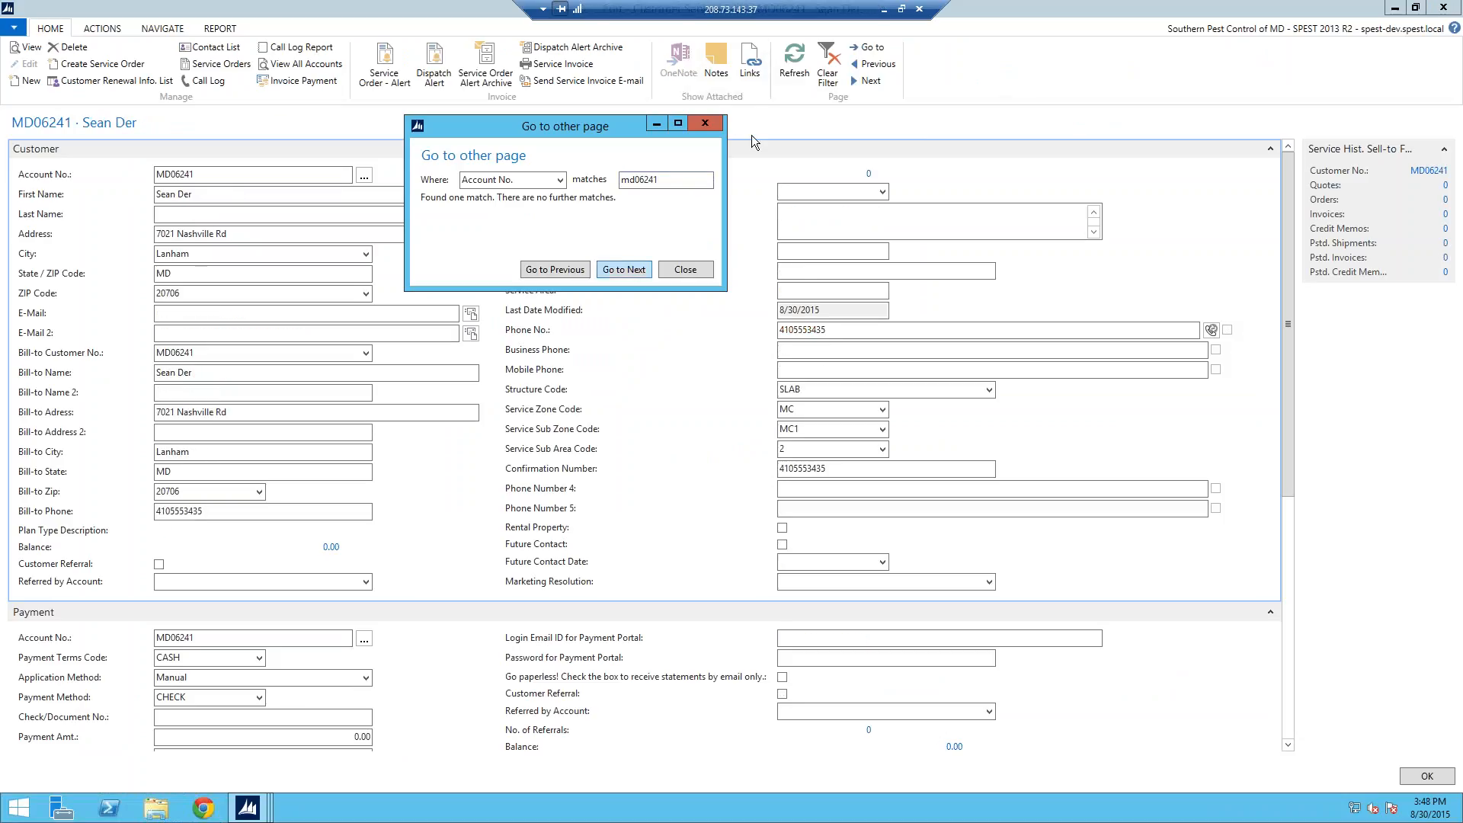
left_click(705, 123)
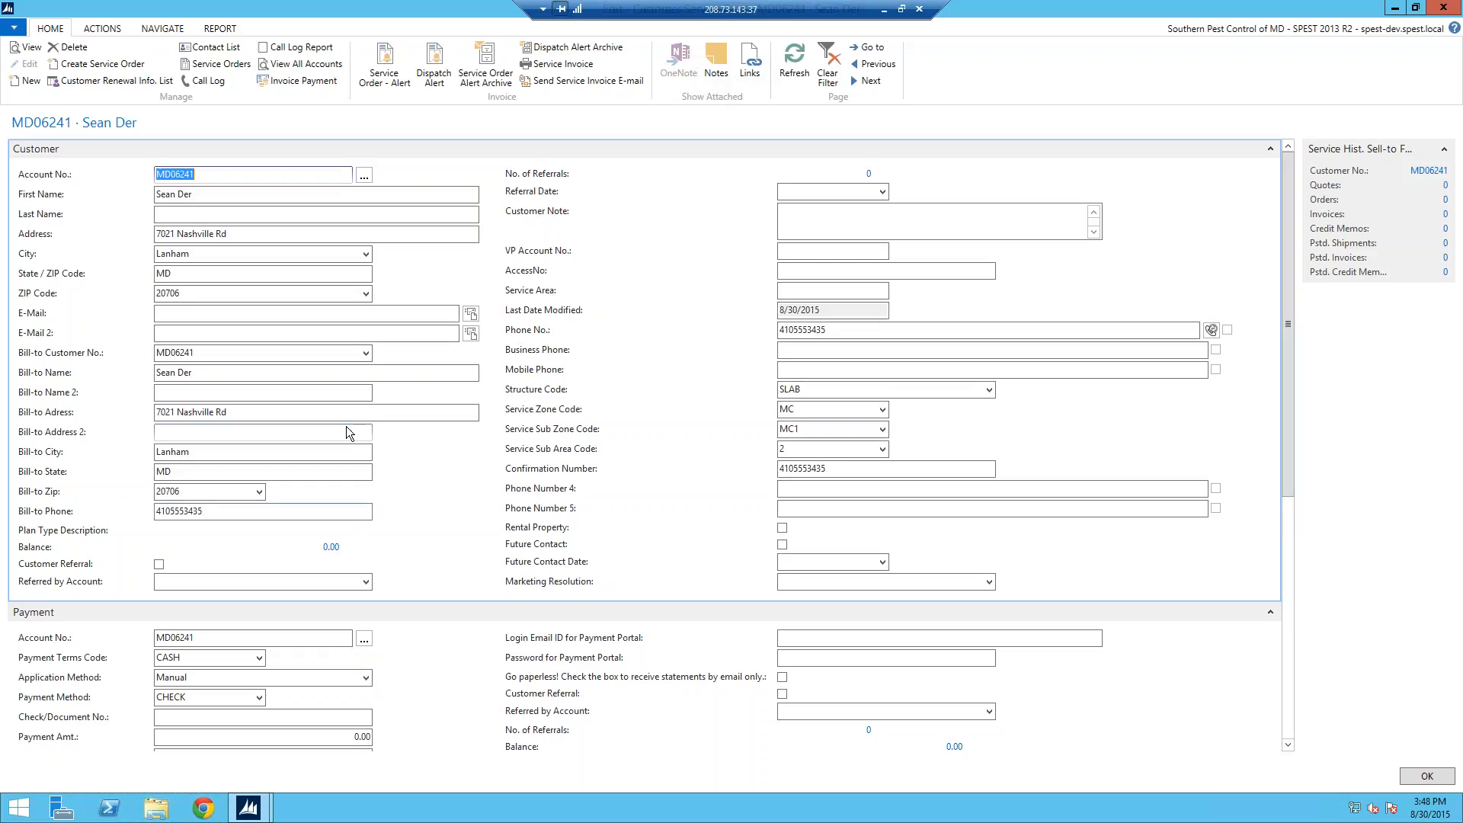
Step: Create service order SO001005 with a 1 Year Termite and Pest Plan item from the template list
left_click(74, 68)
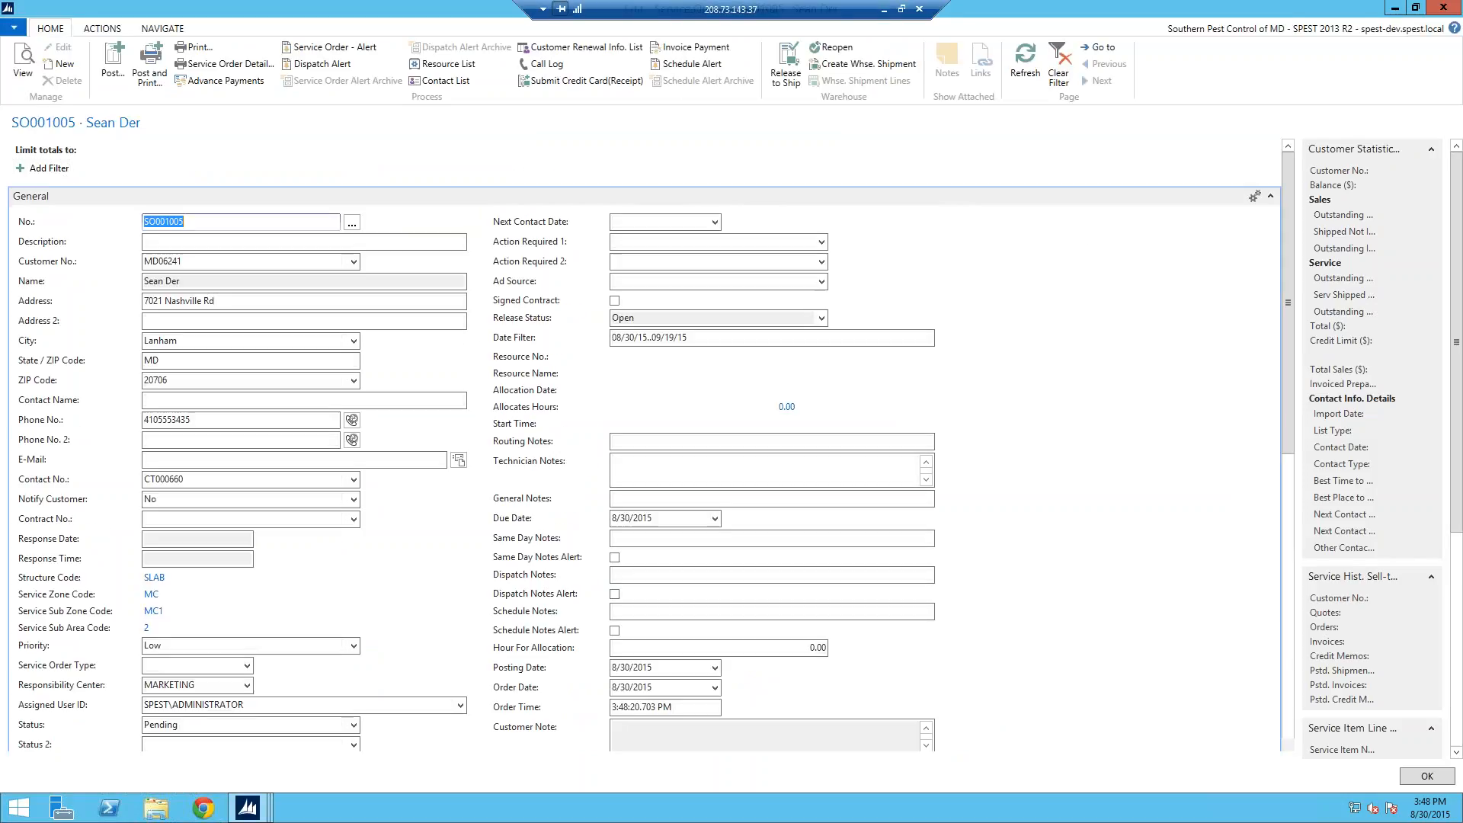
left_click_drag(1288, 333, 1291, 417)
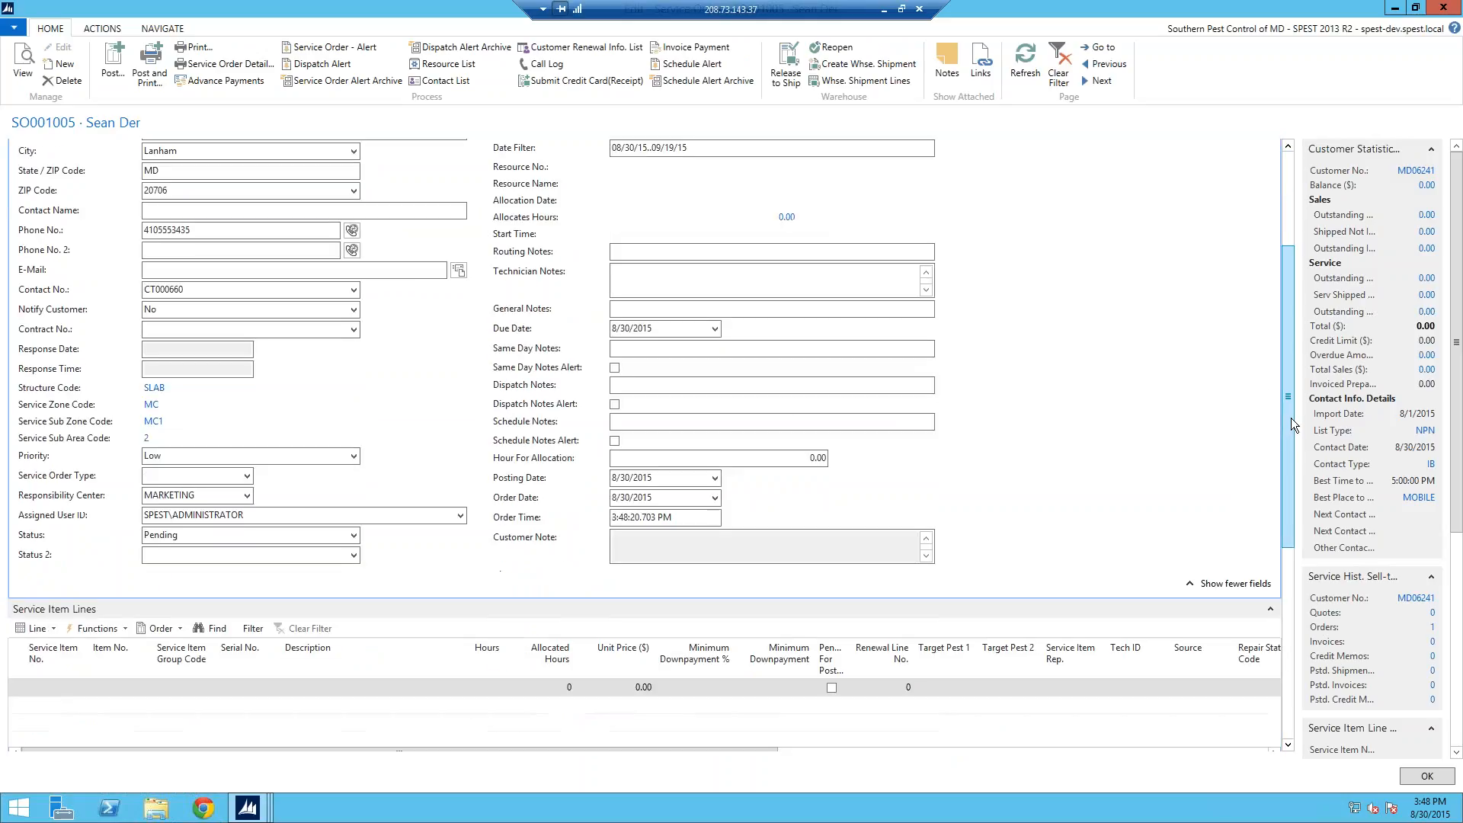
left_click(43, 630)
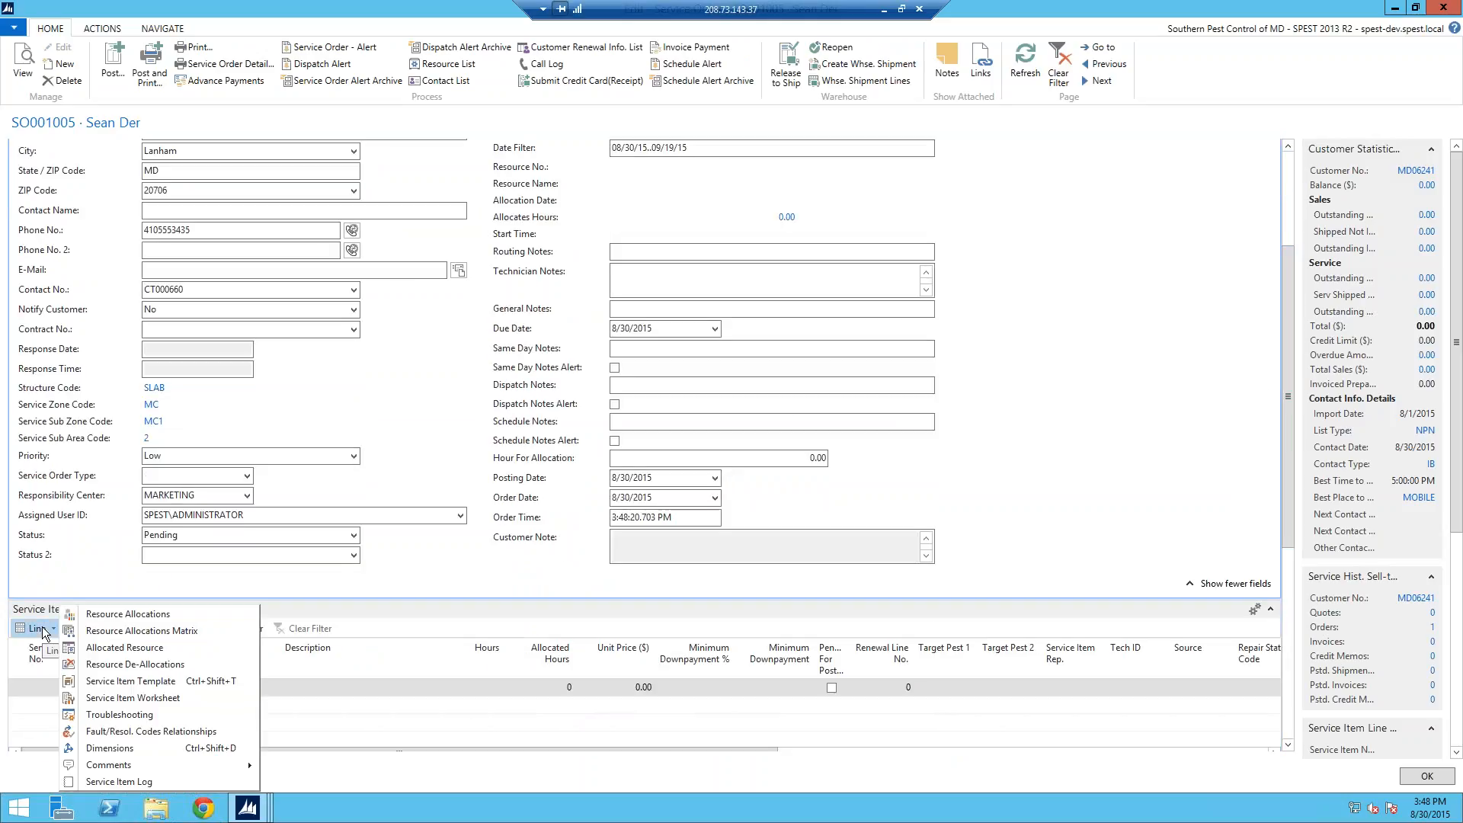
left_click(127, 681)
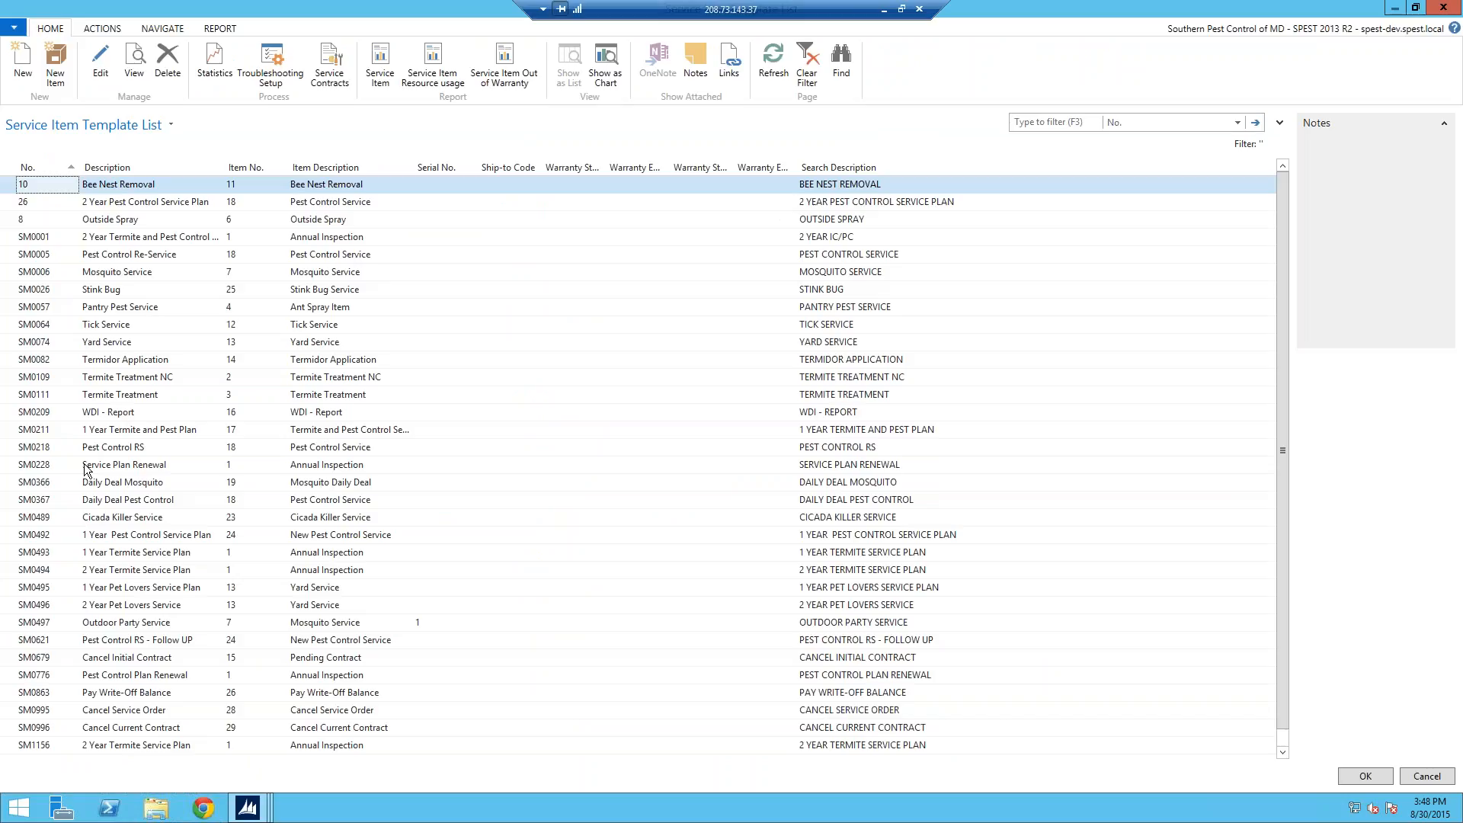
left_click(64, 434)
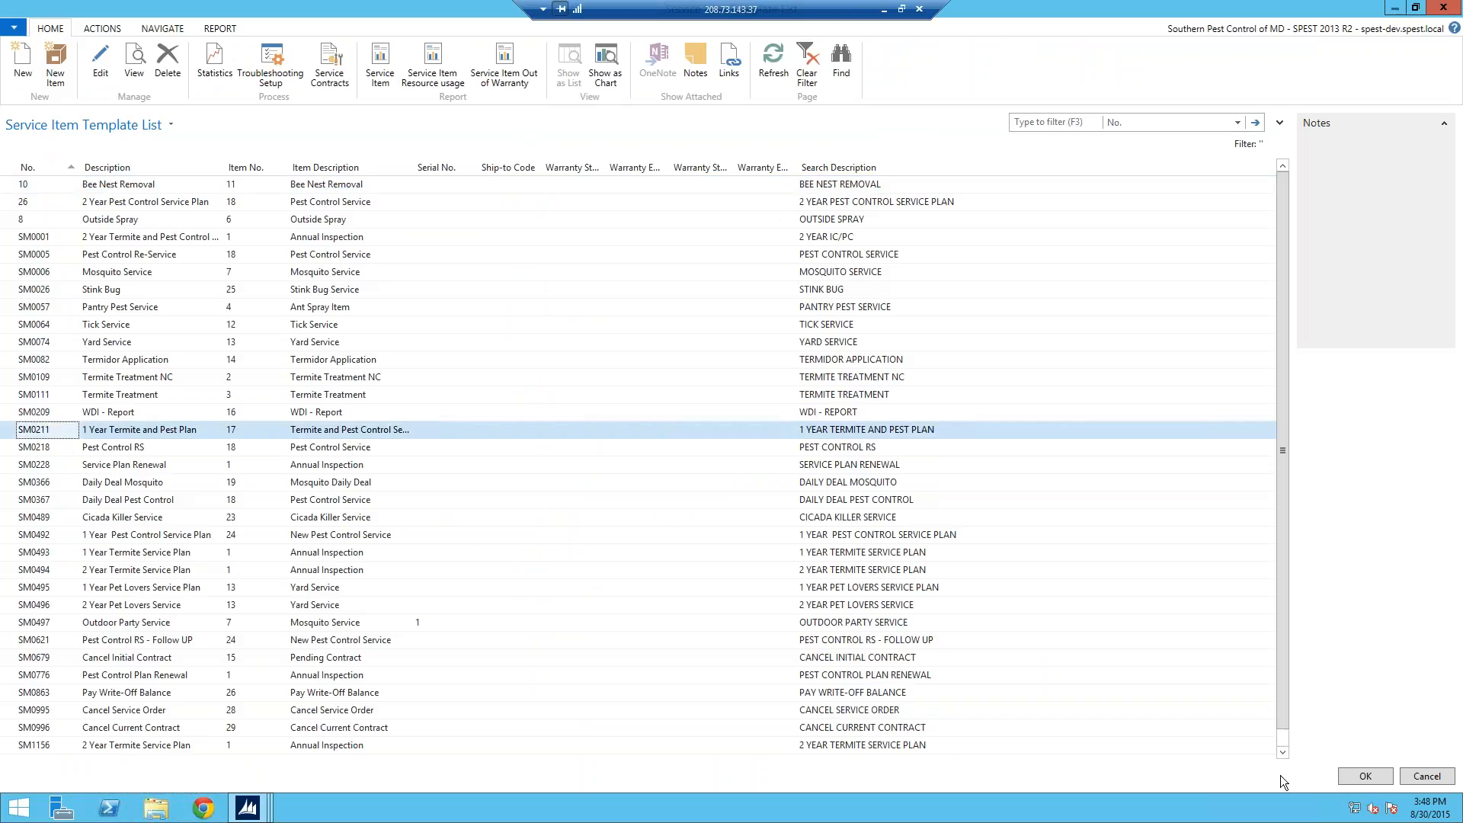
left_click(1350, 777)
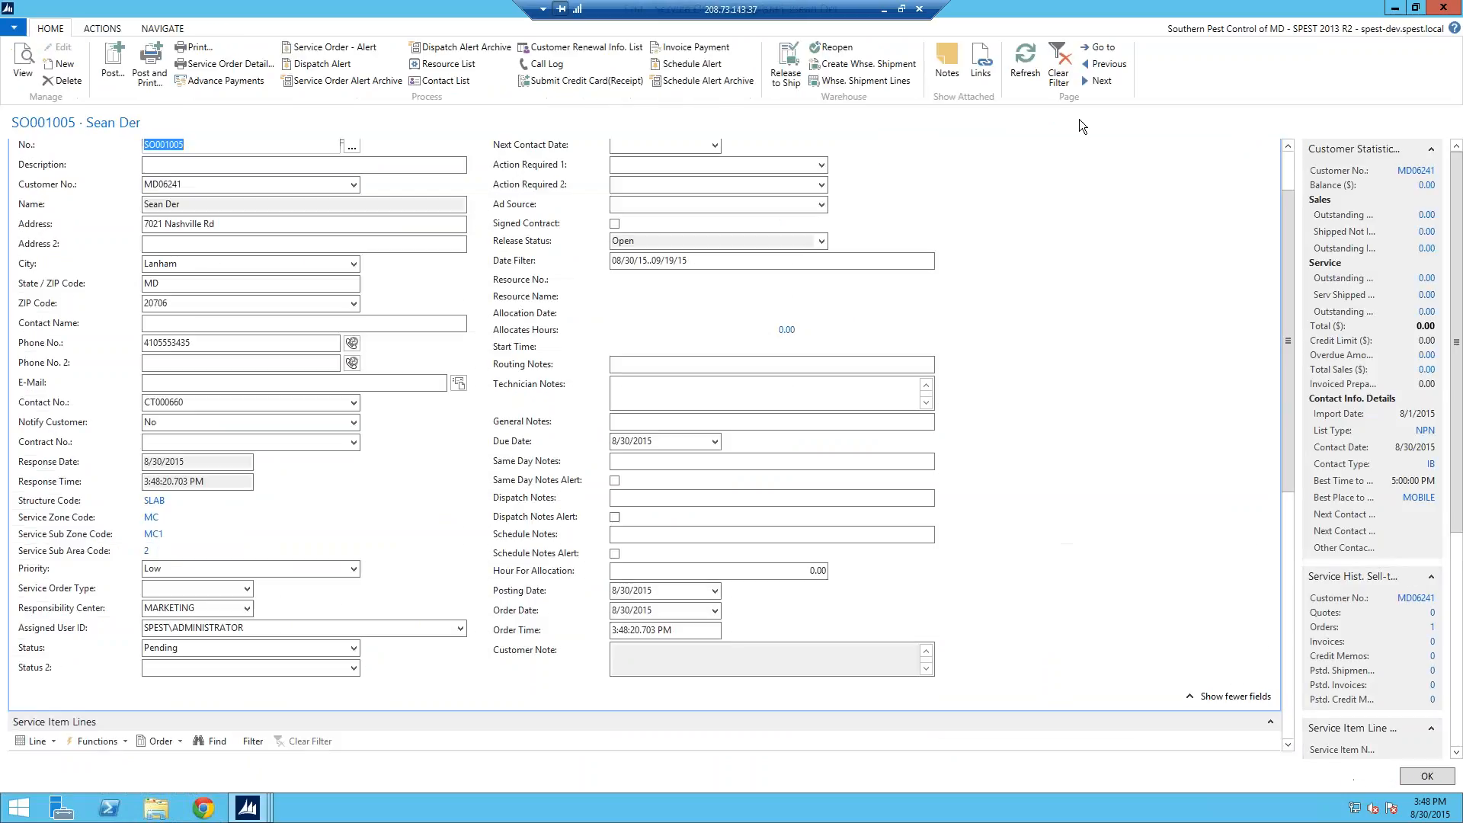
Step: Check the SM1660 line's 356.00 charge and 53.40 downpayment, then expand the Payment FastTab
left_click_drag(1286, 284, 1287, 340)
left_click(61, 651)
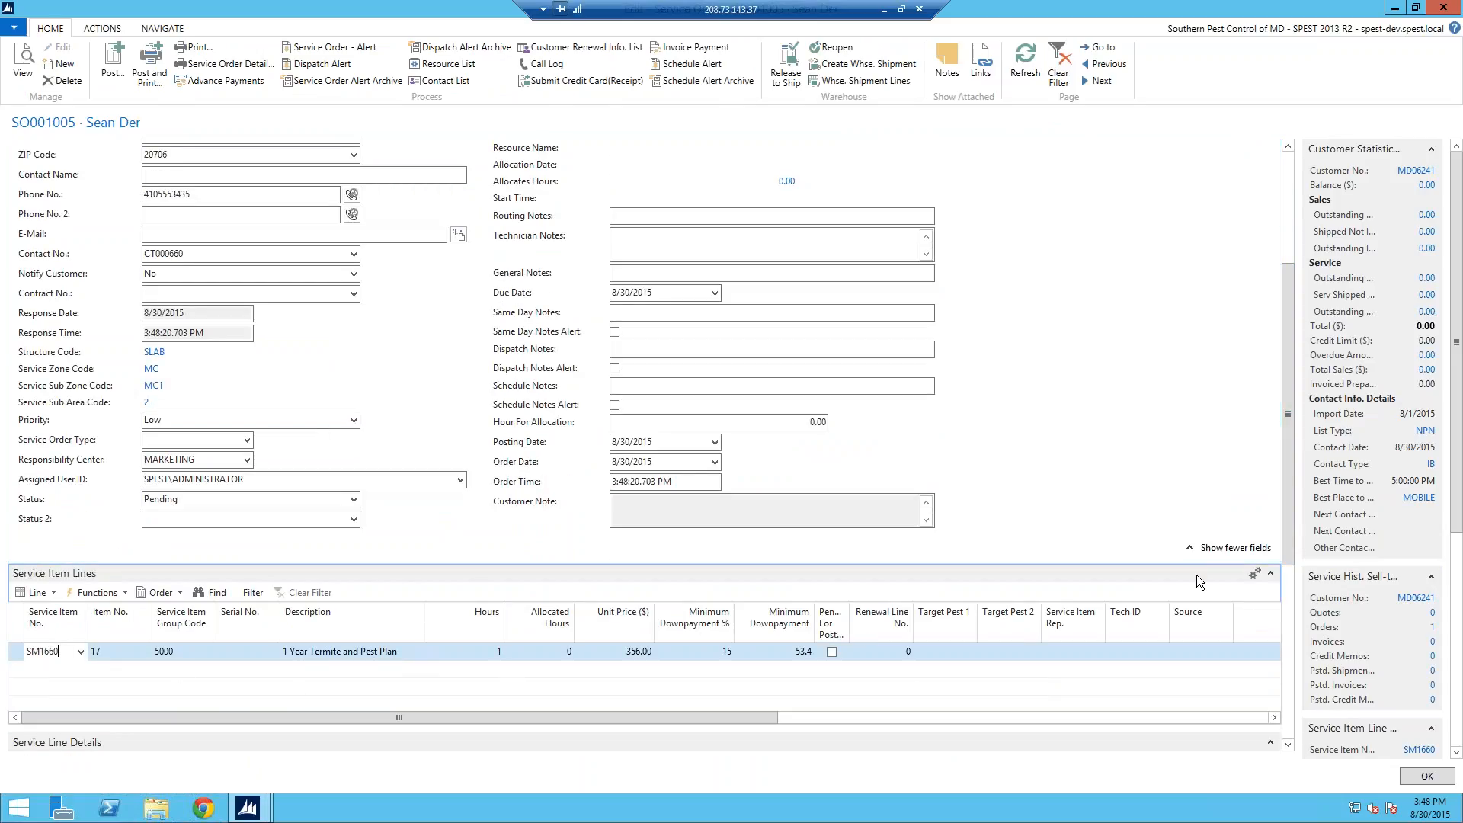
left_click_drag(1286, 527, 1288, 598)
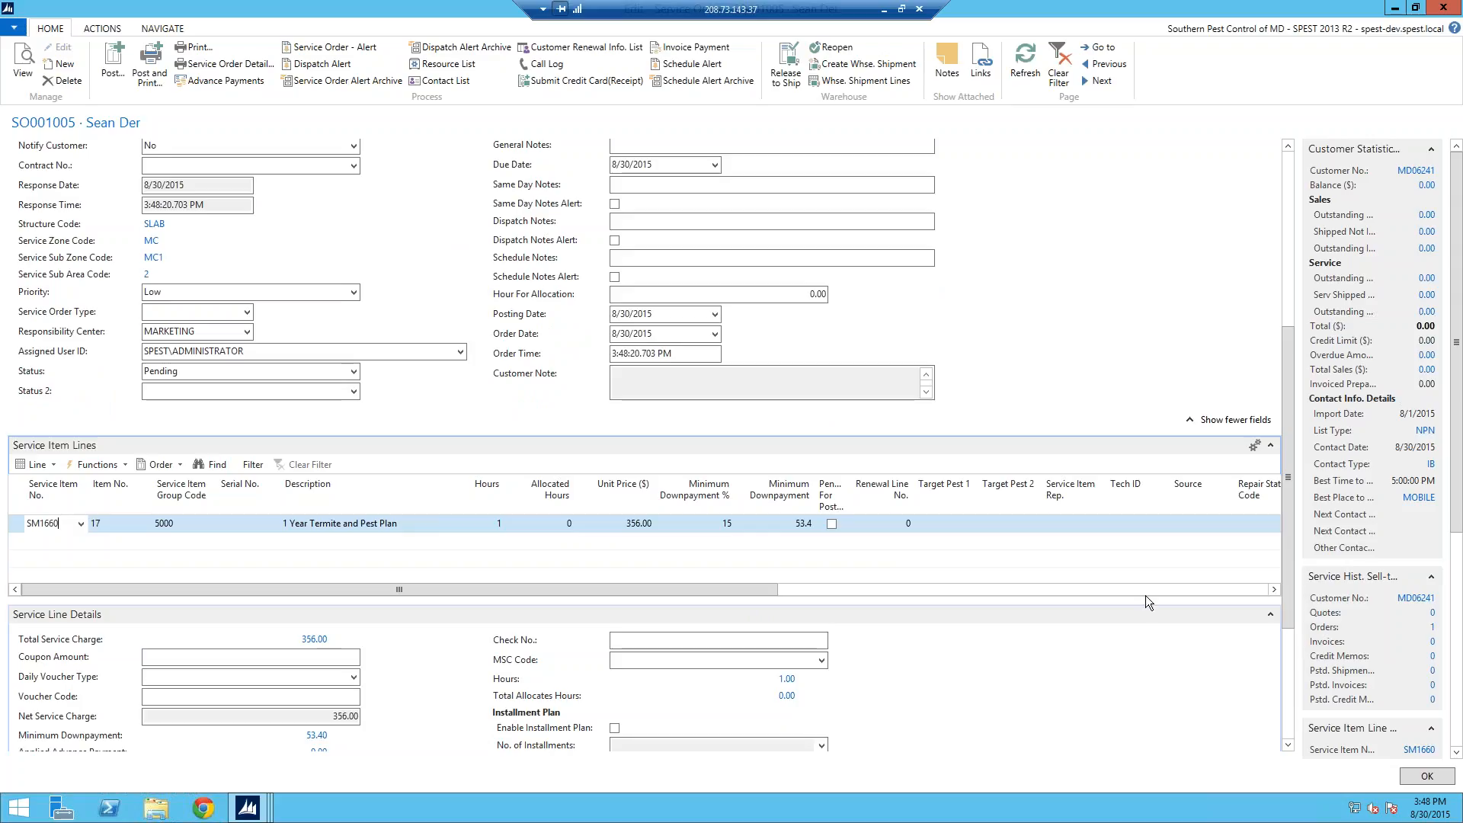
left_click_drag(1293, 577, 1293, 614)
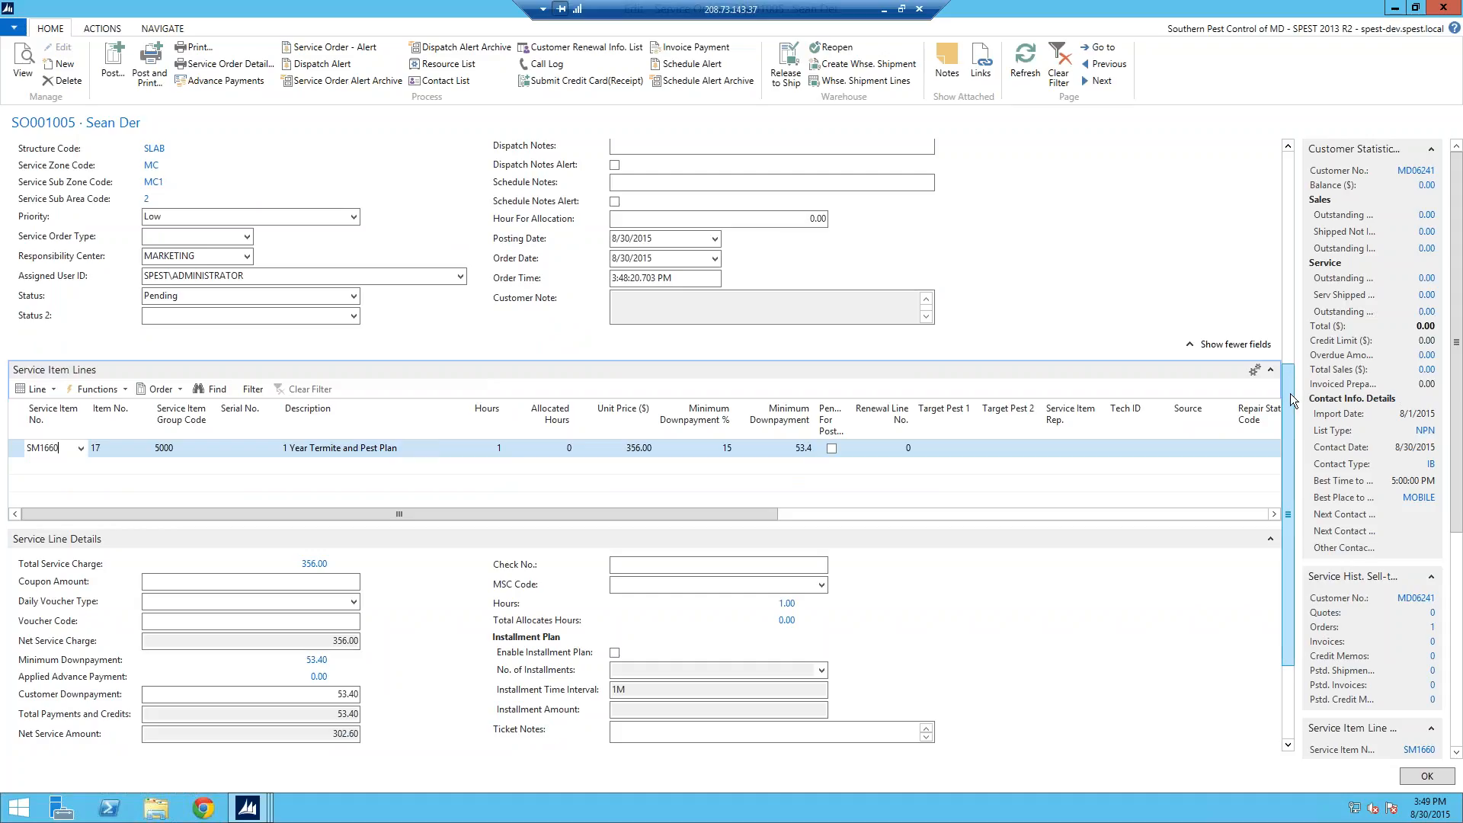
left_click_drag(1293, 400, 1296, 472)
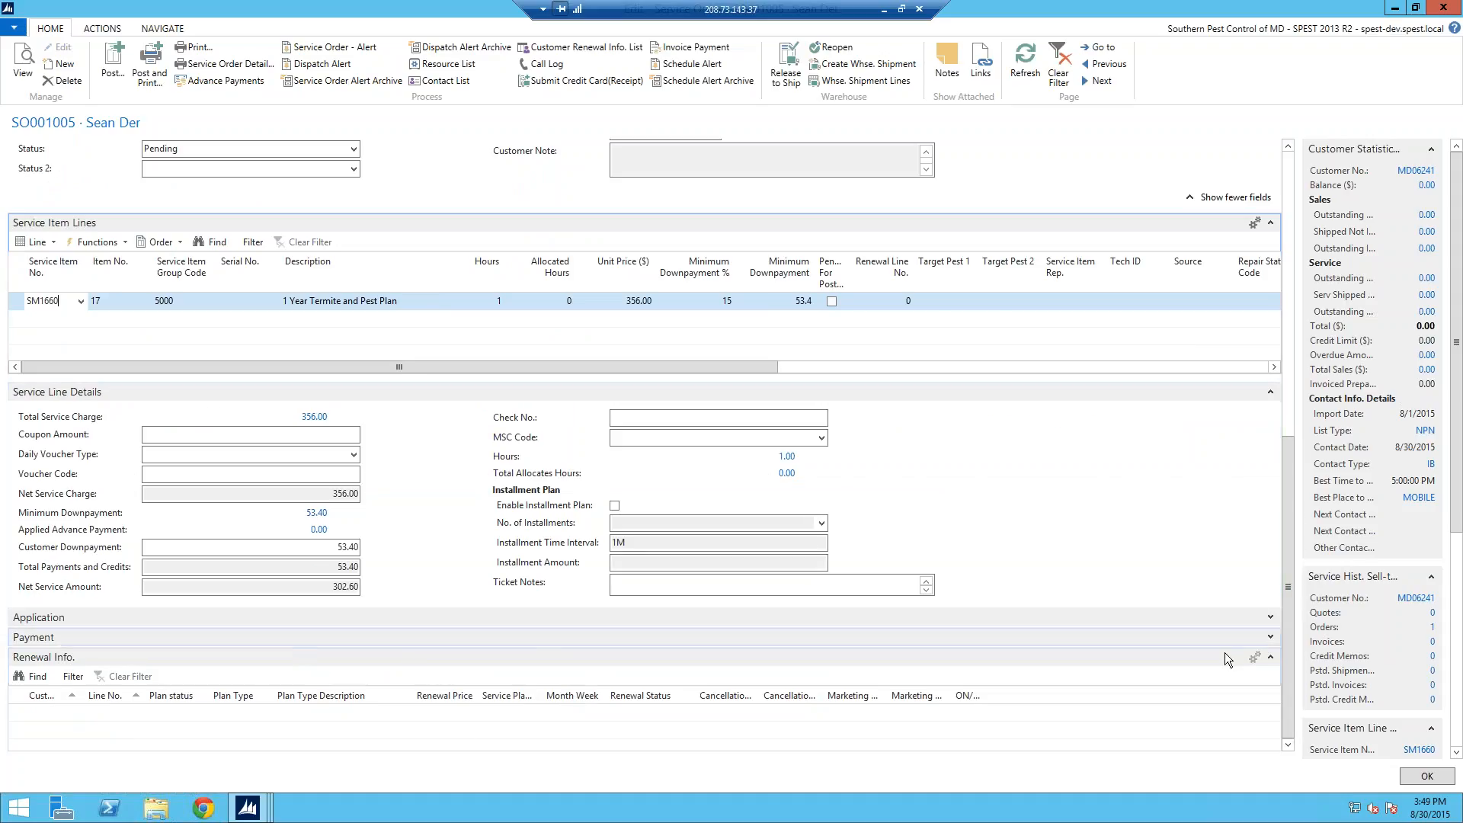
left_click(1272, 637)
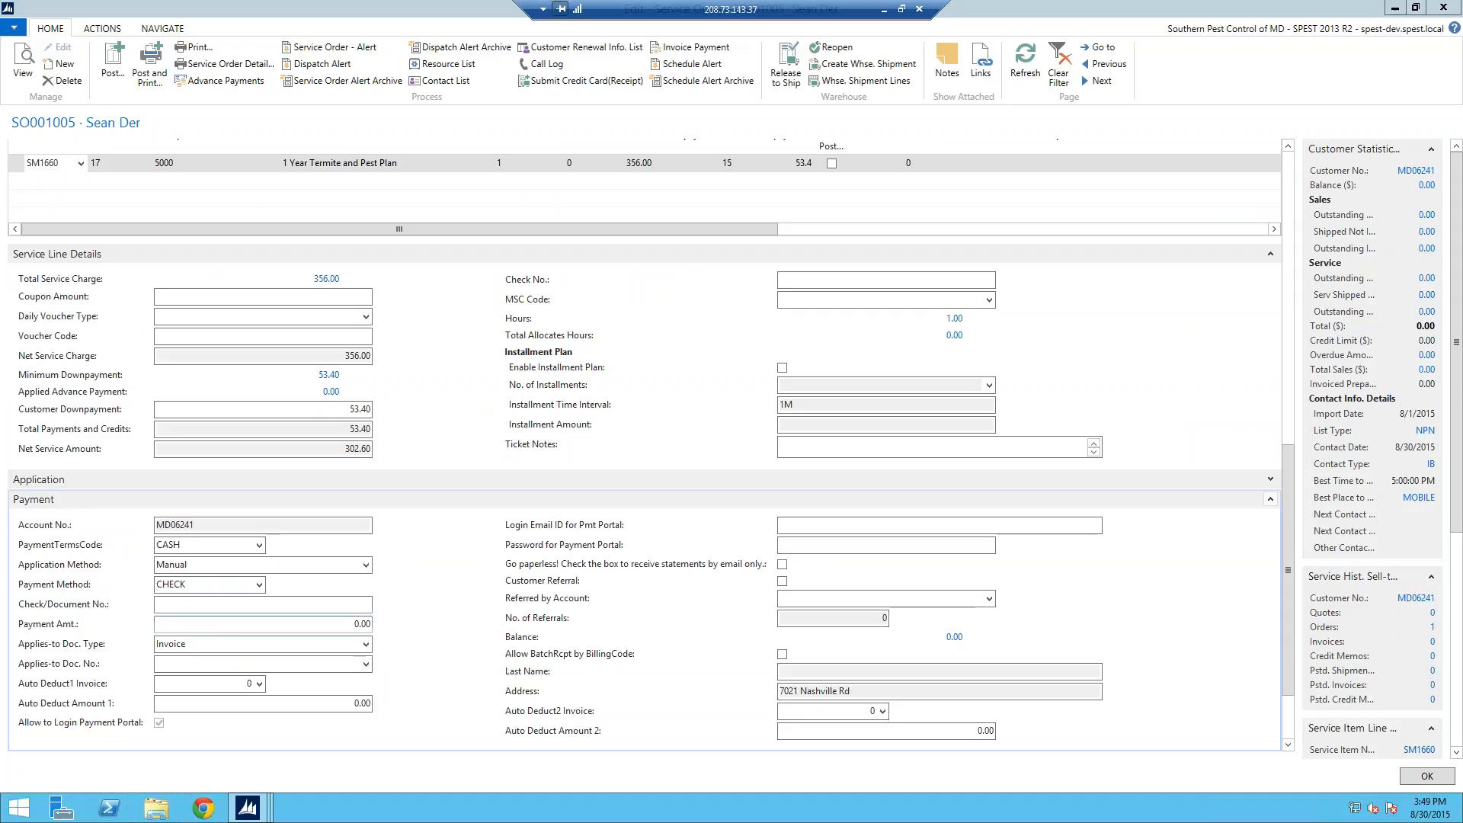
Step: Choose CREDIT as Payment Method and enter 100.00 as Payment Amt
left_click(260, 585)
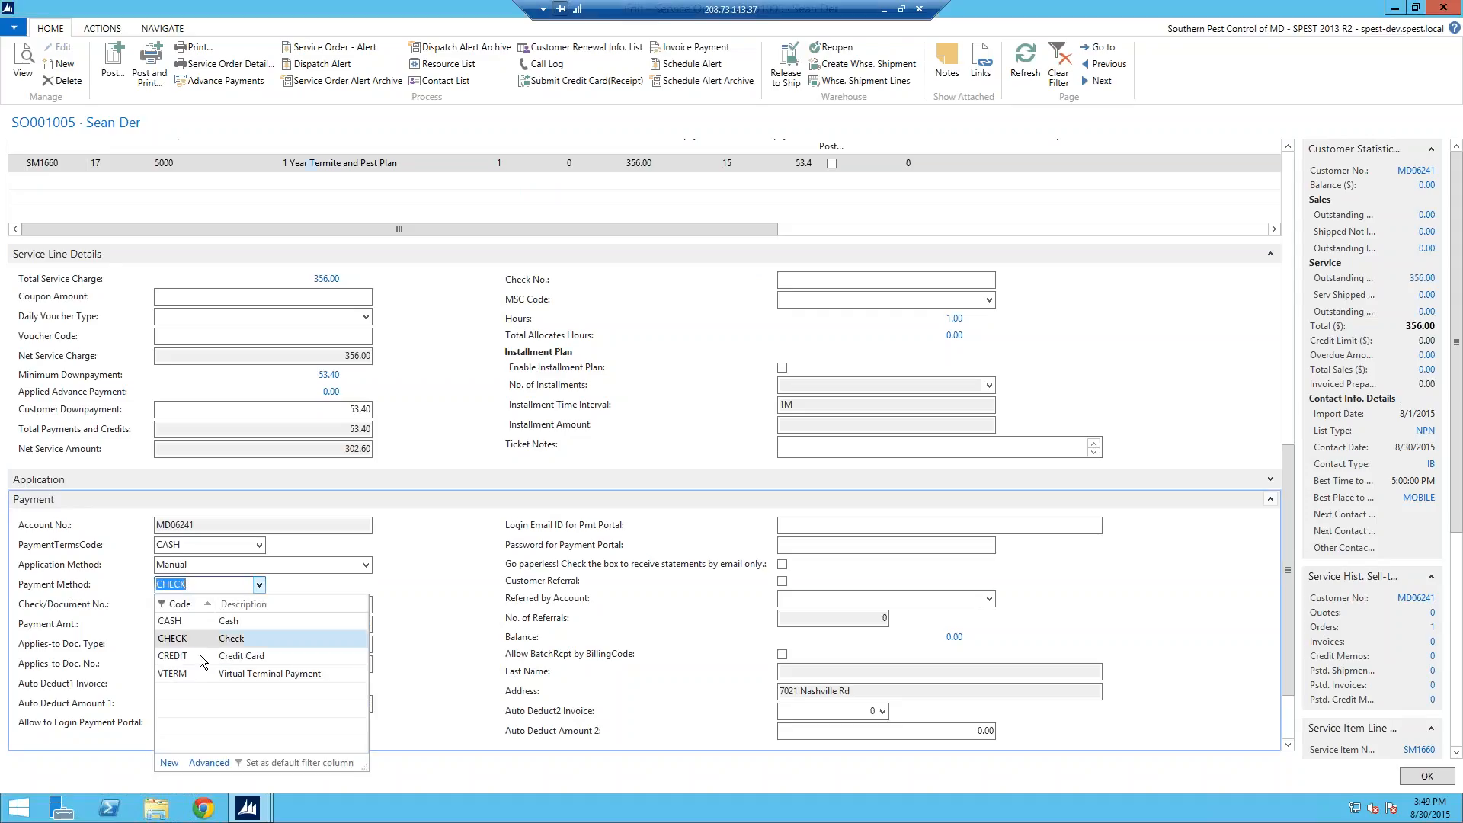
left_click(201, 656)
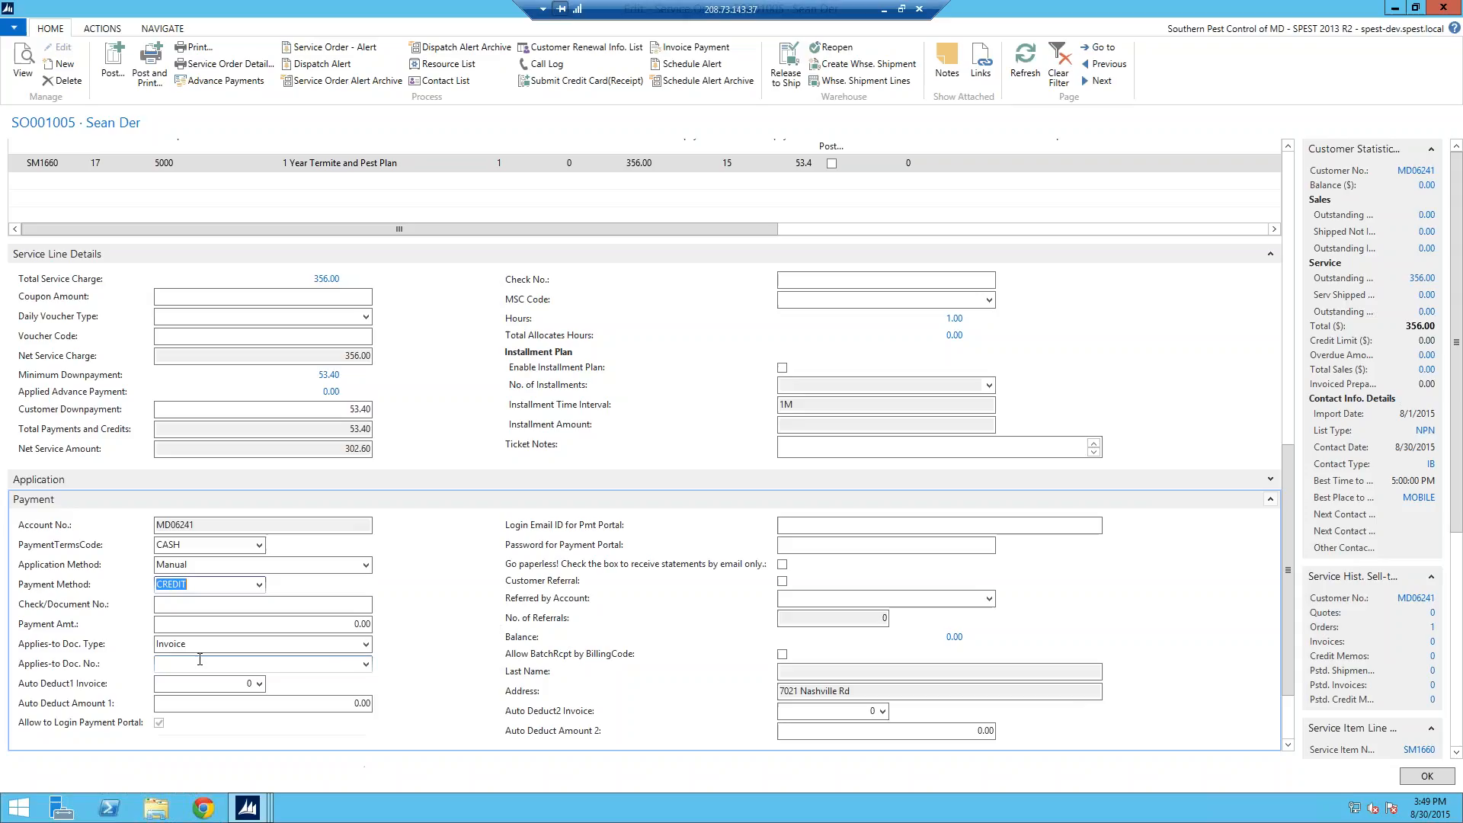
left_click(338, 624)
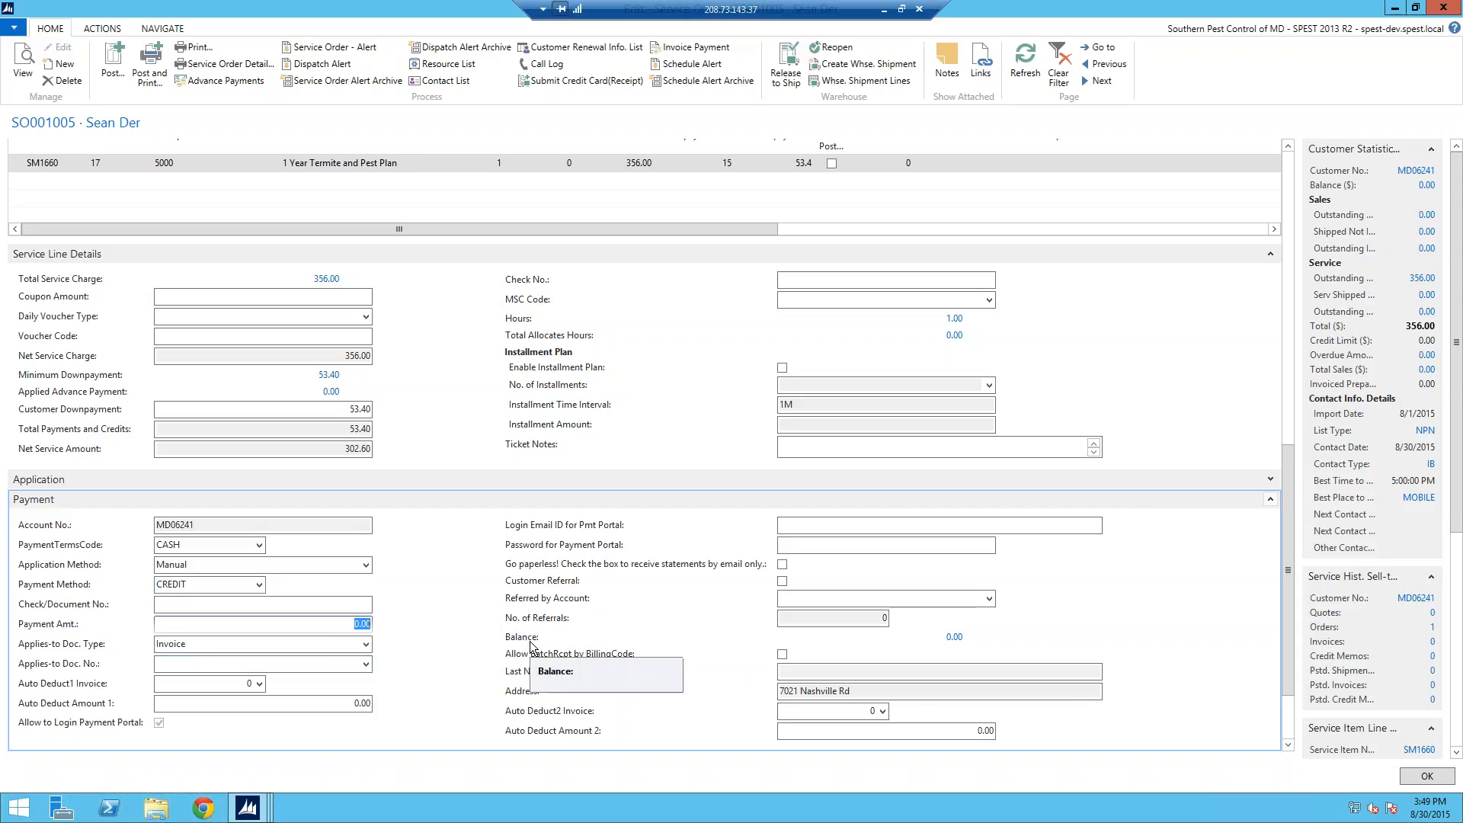
type("100.")
left_click(297, 644)
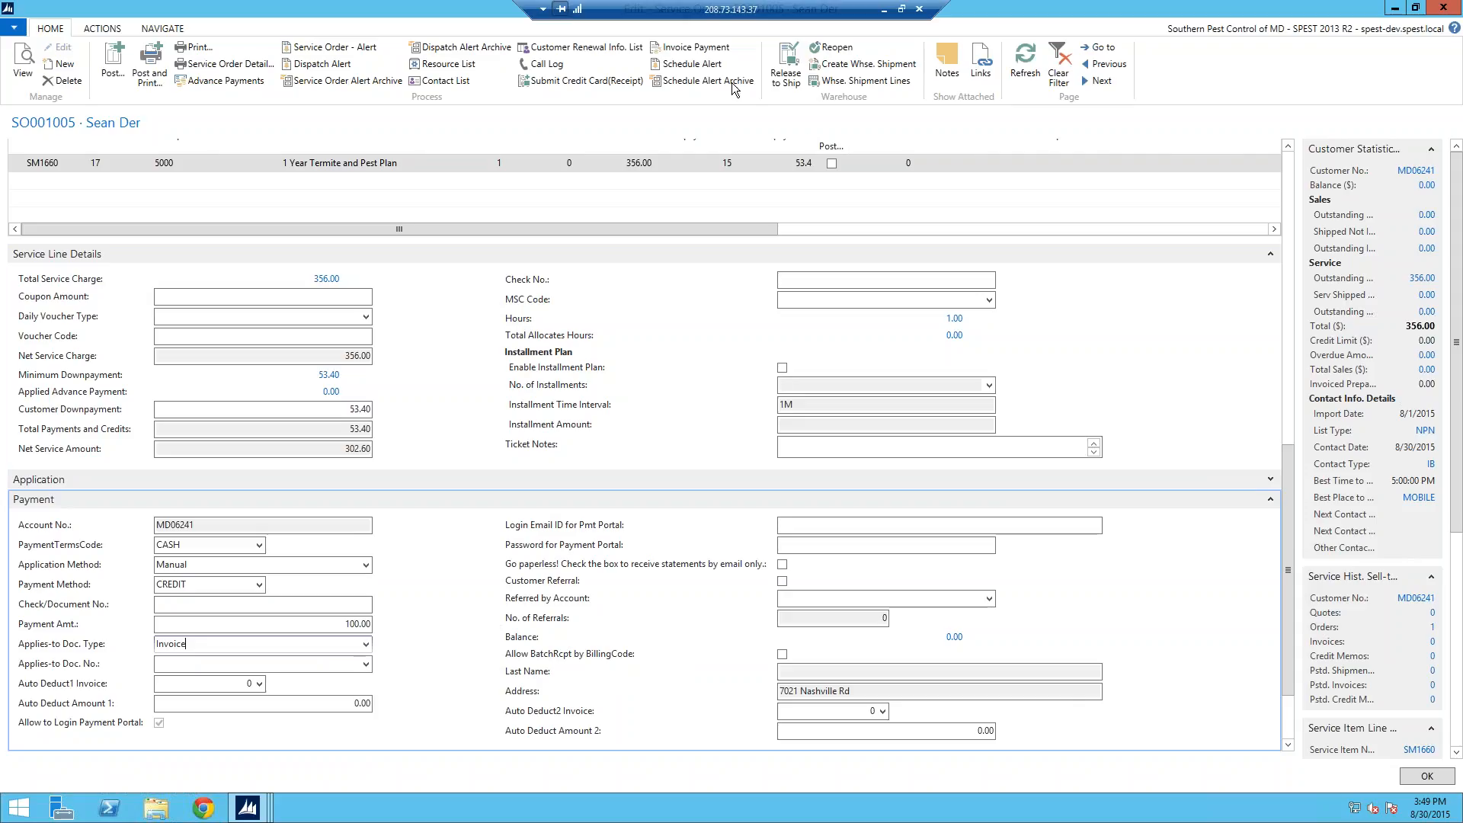
Step: Start a credit card receipt and enter the customer's card number
left_click(566, 81)
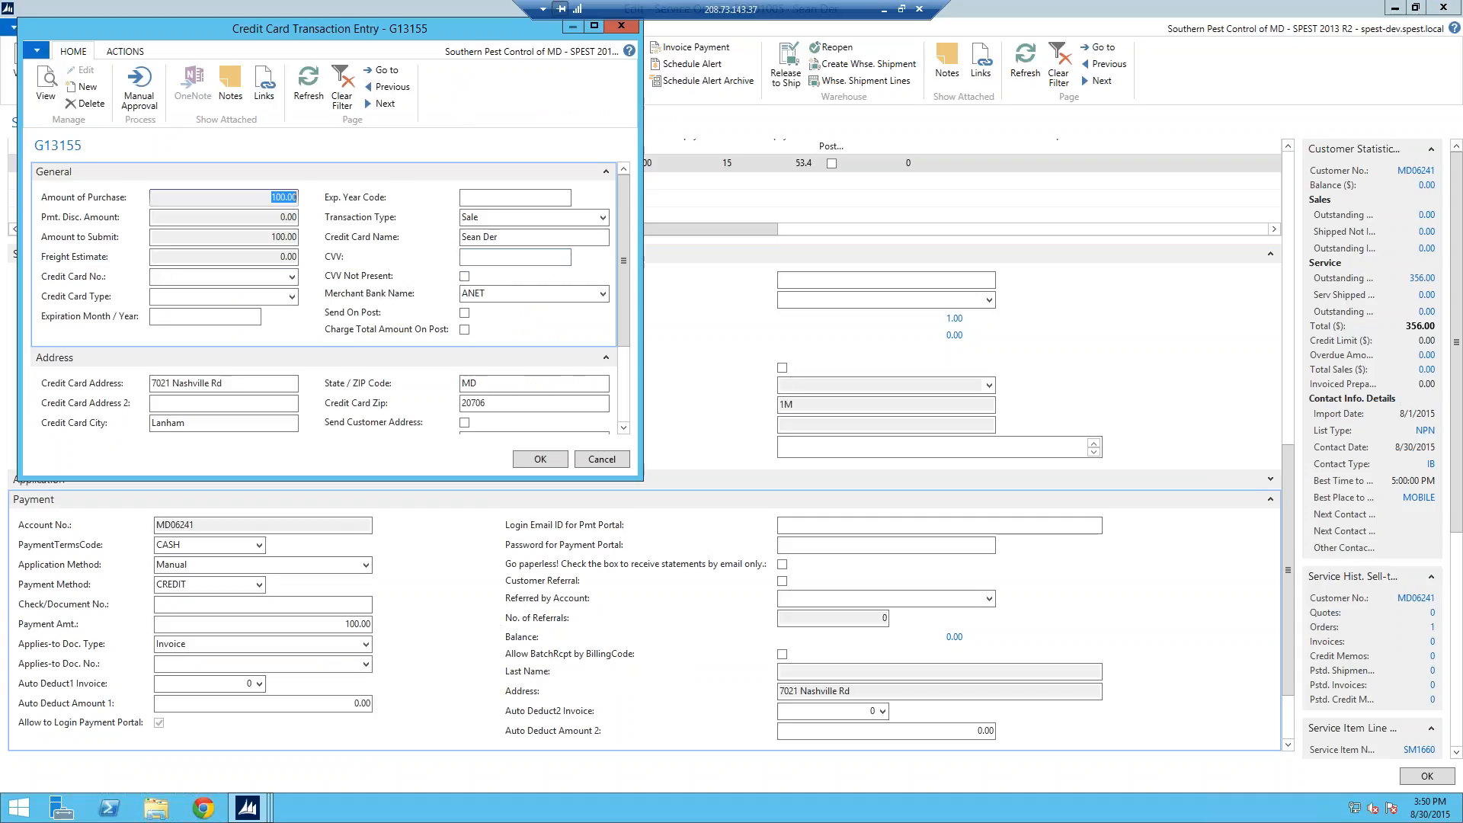
left_click(175, 277)
type("55553335555")
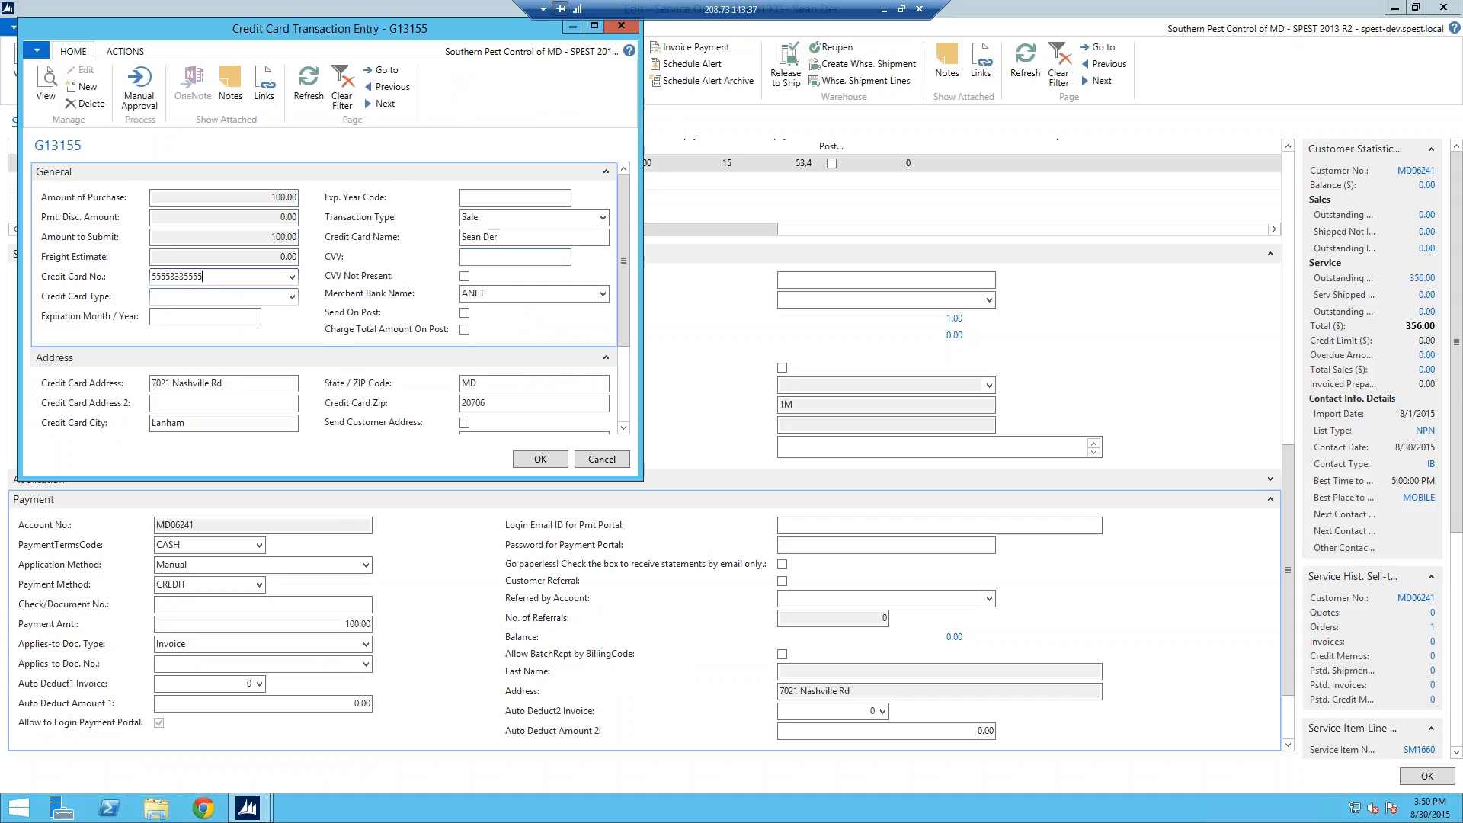
left_click(196, 318)
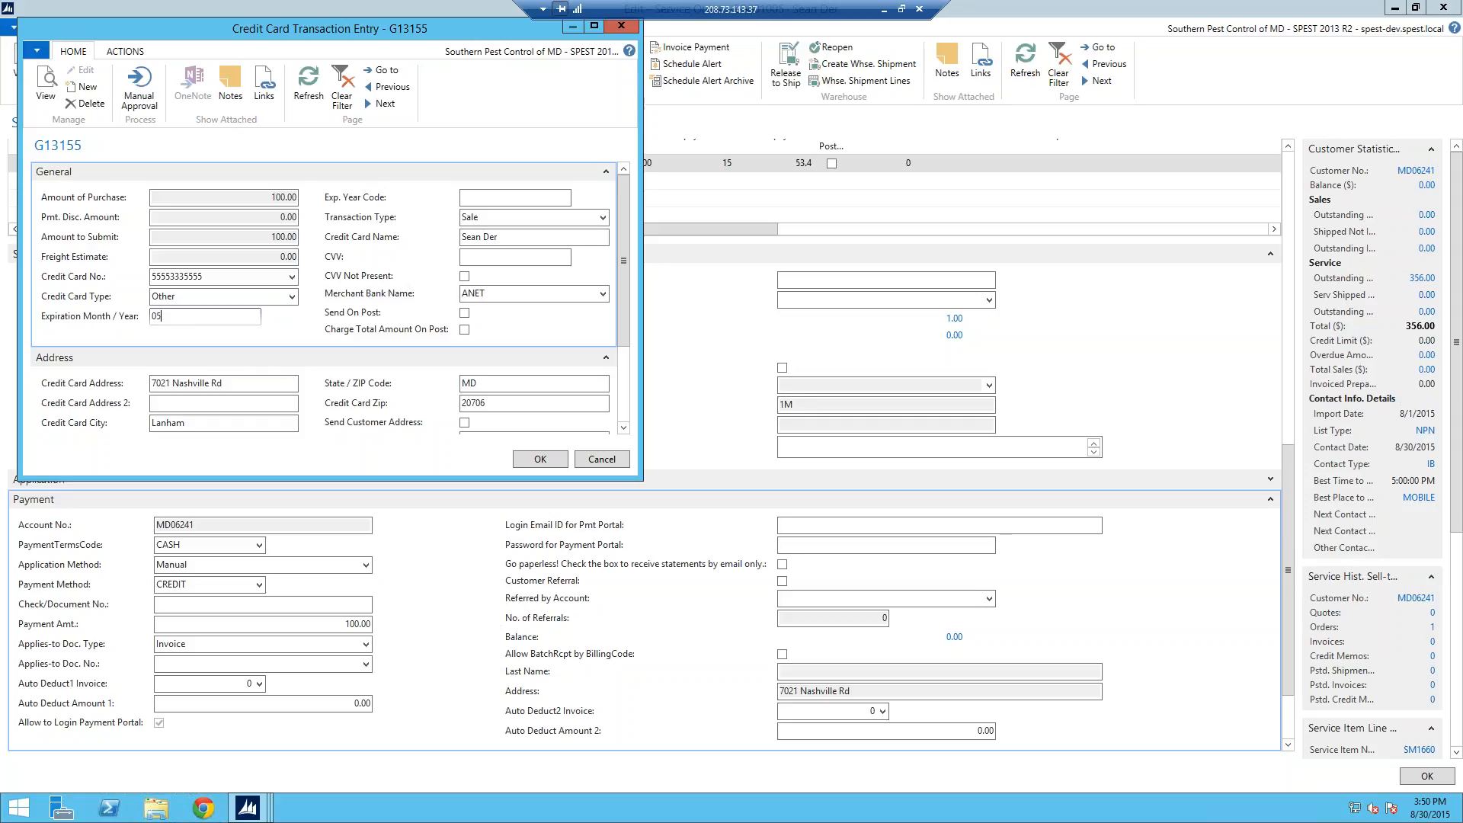
Step: Set the card's expiry year to 2018 and submit the credit card payment
left_click(463, 197)
left_click(467, 258)
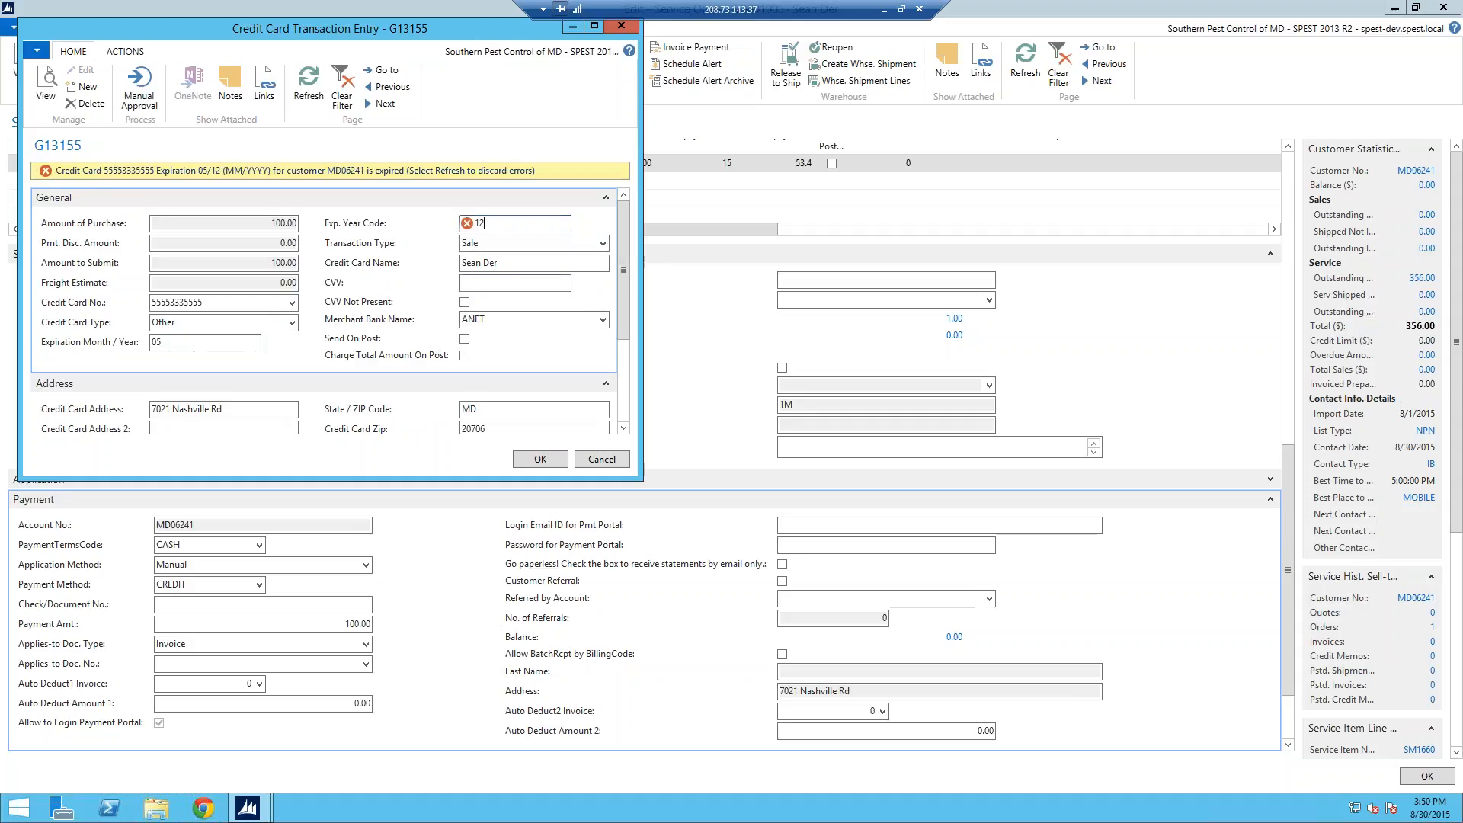
left_click(190, 346)
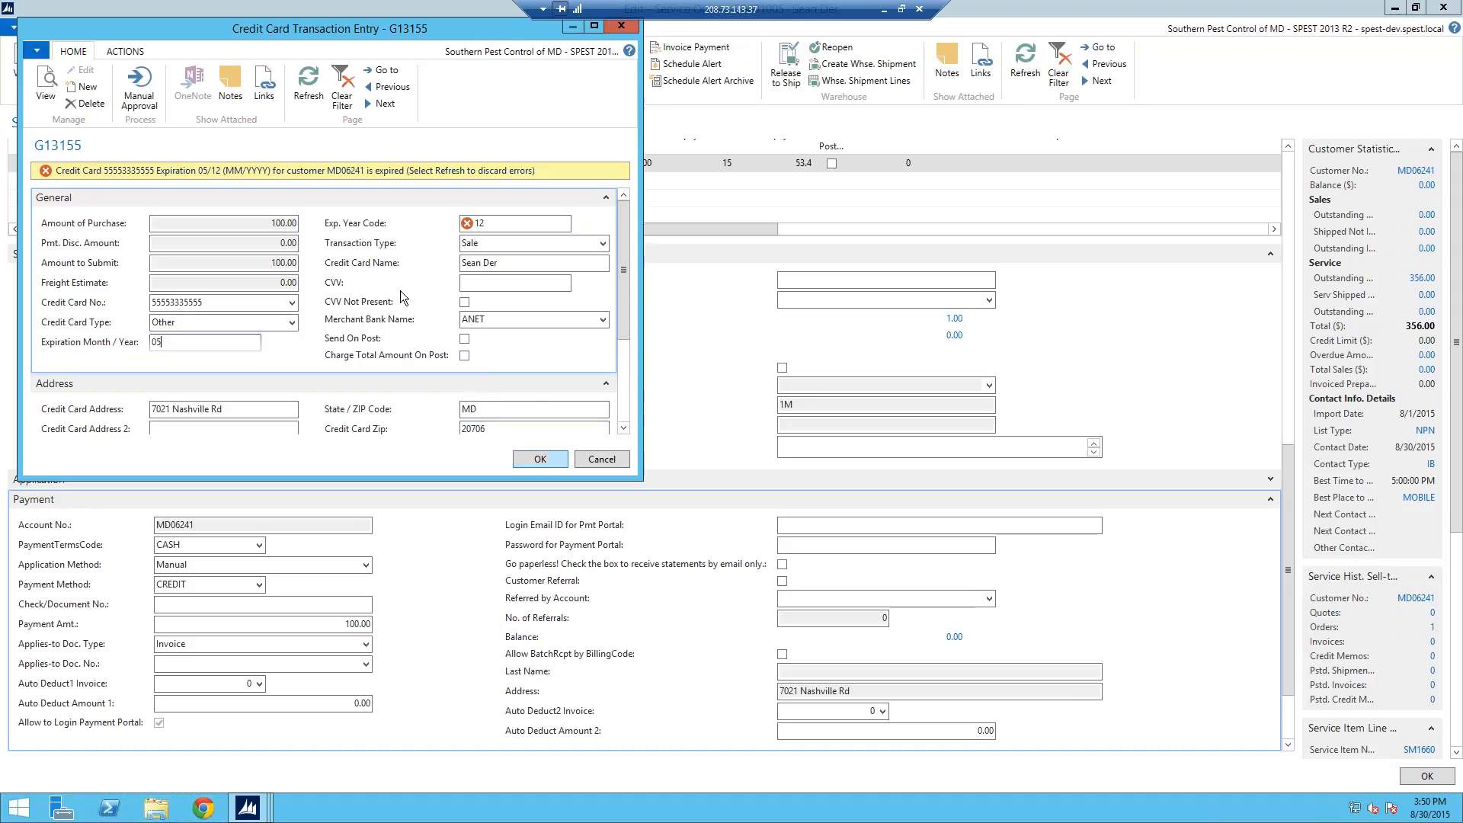
left_click(488, 223)
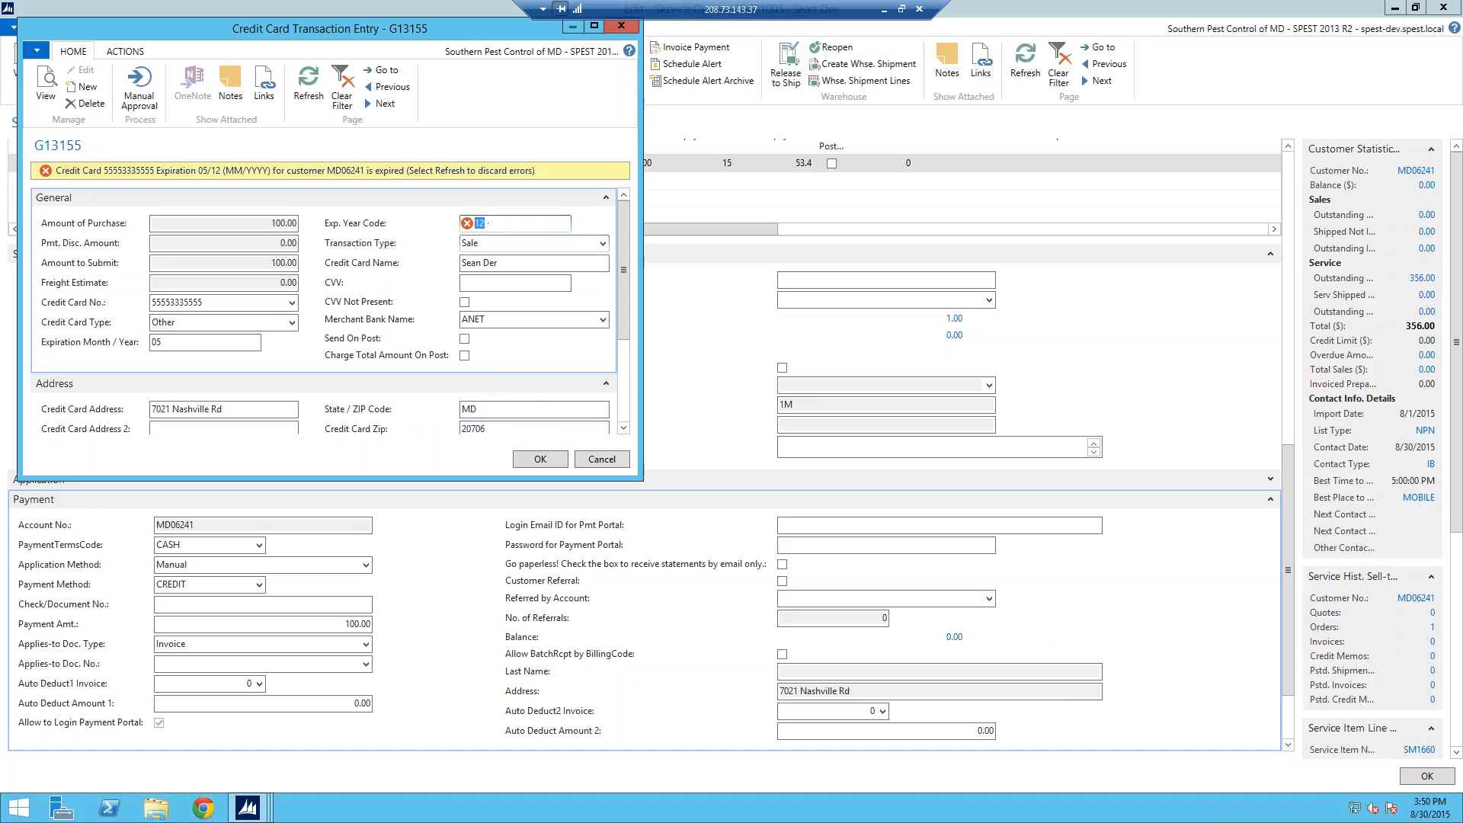
type("18")
key("Tab")
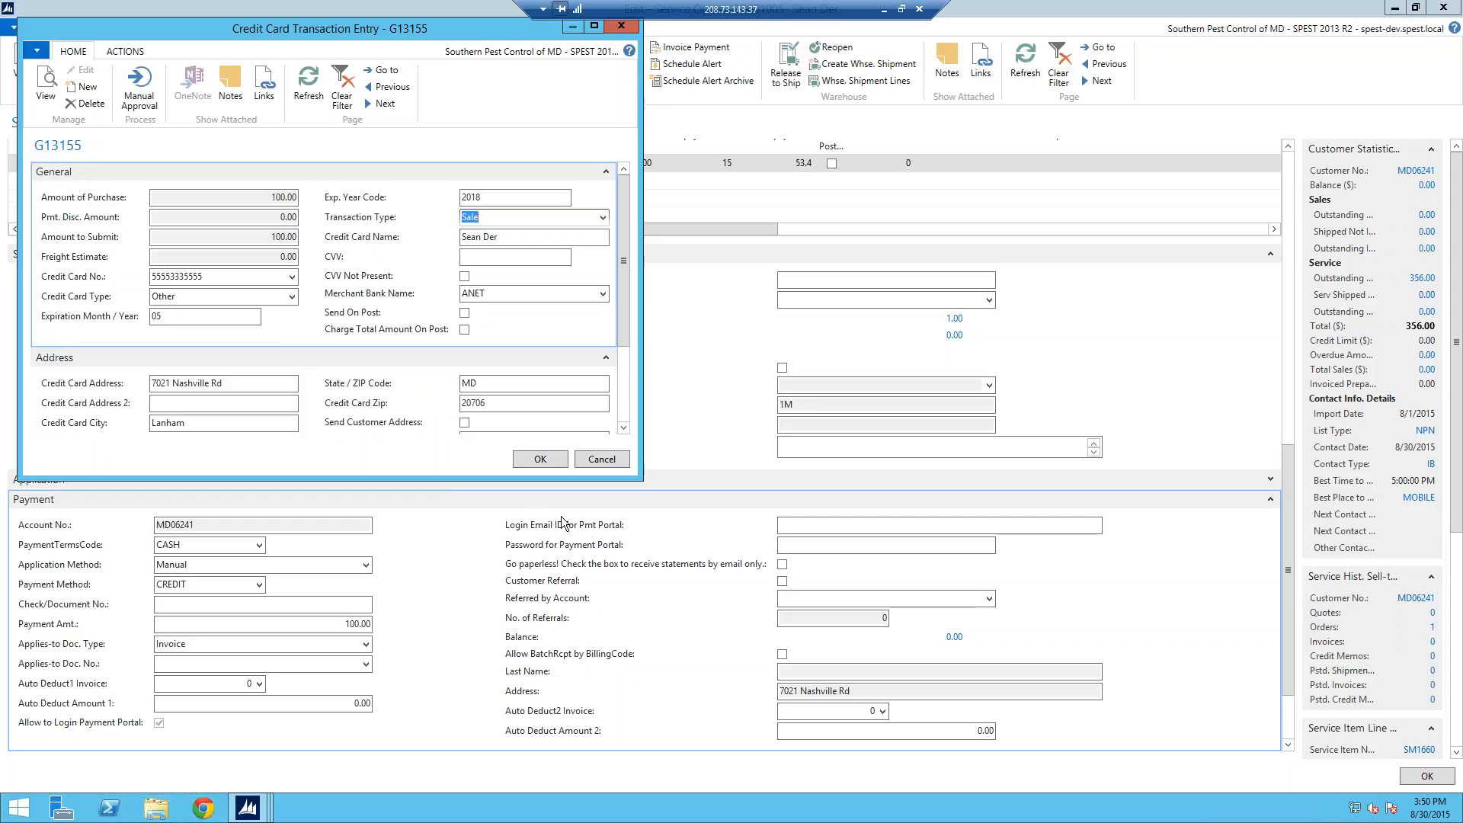
left_click(616, 460)
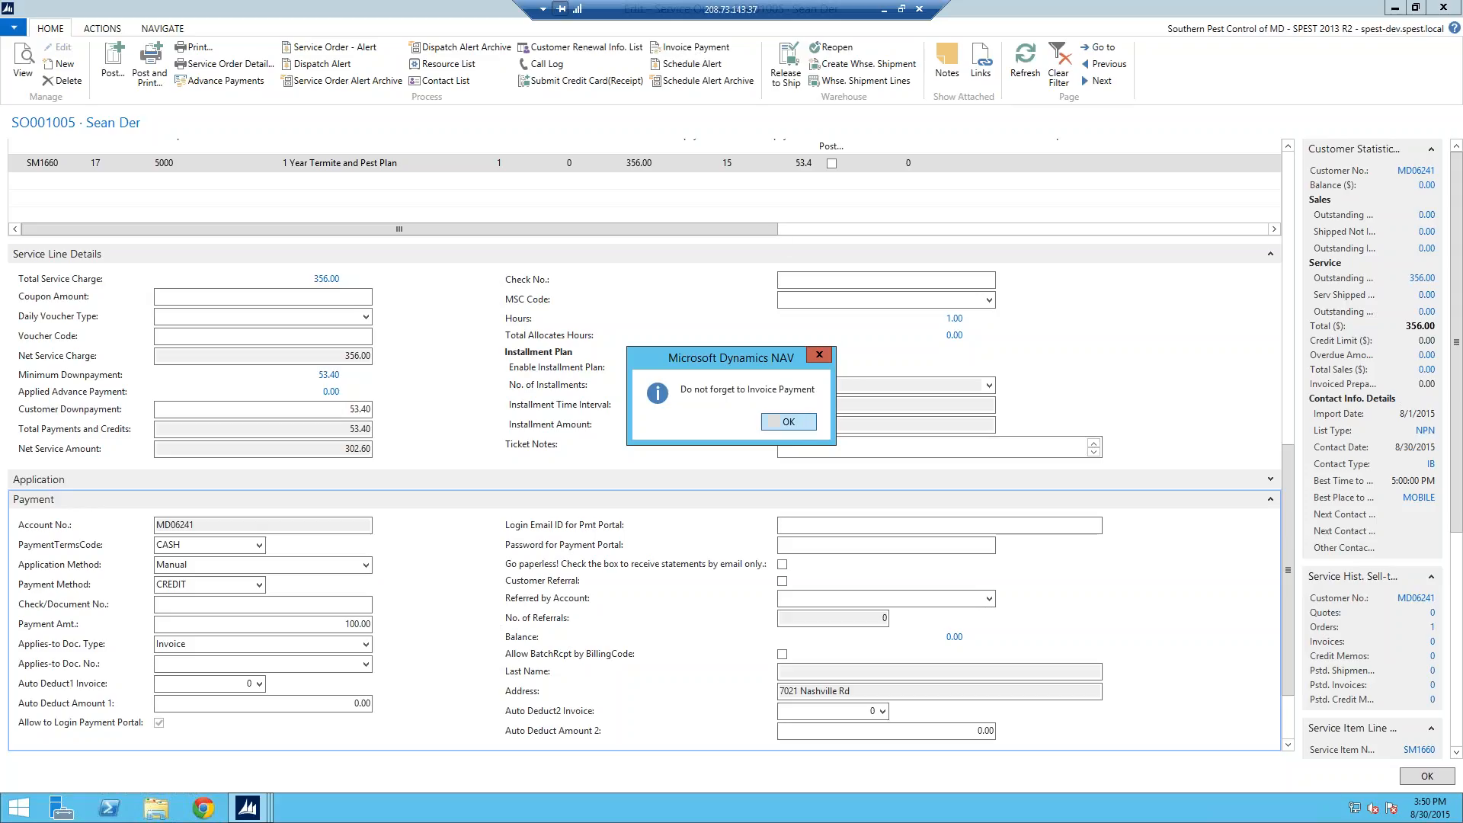
Step: Dismiss the invoice reminder and payment messages, leaving the 100.00 payment unapplied
left_click(798, 429)
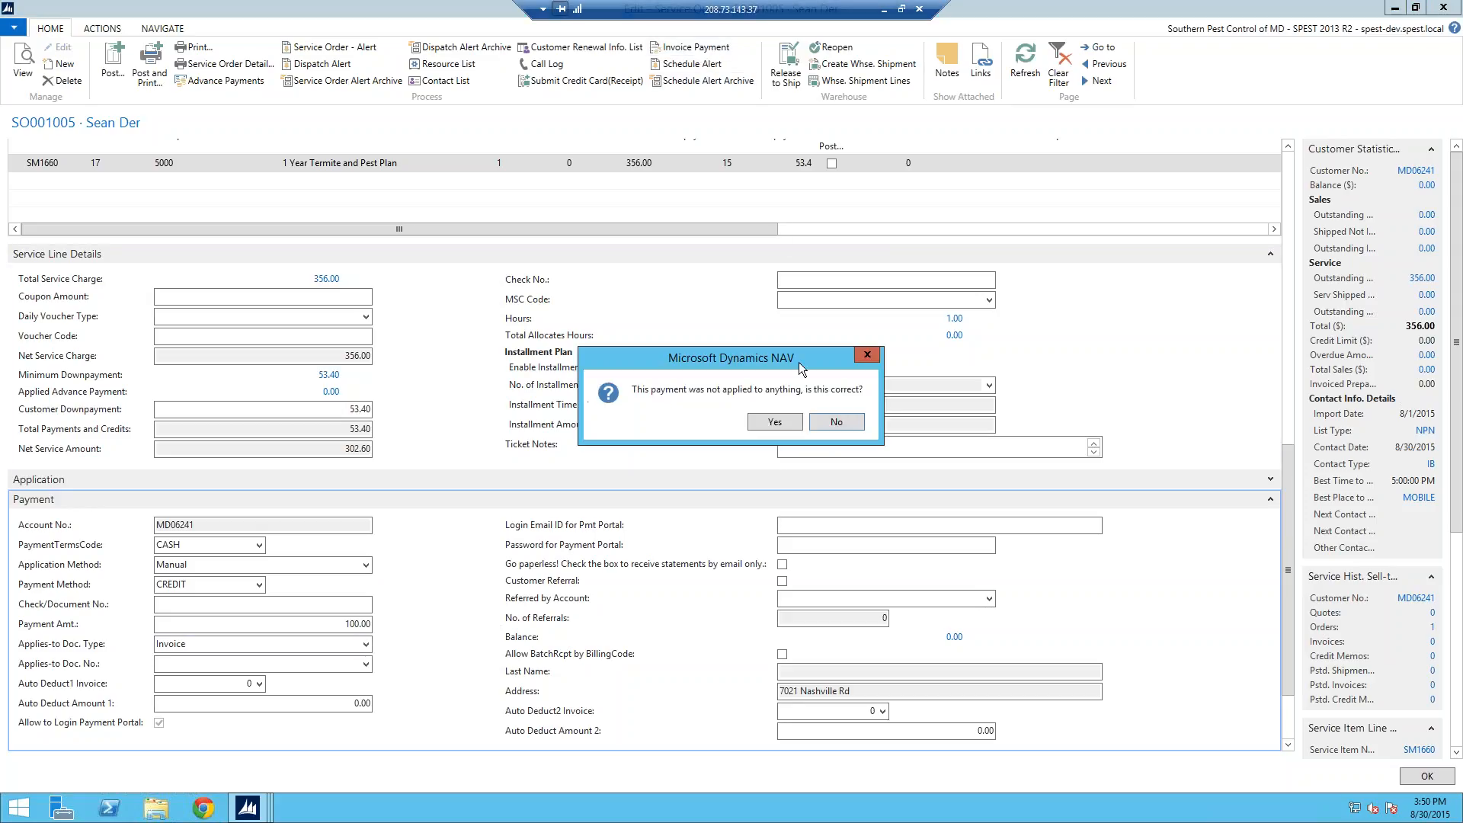
left_click(775, 423)
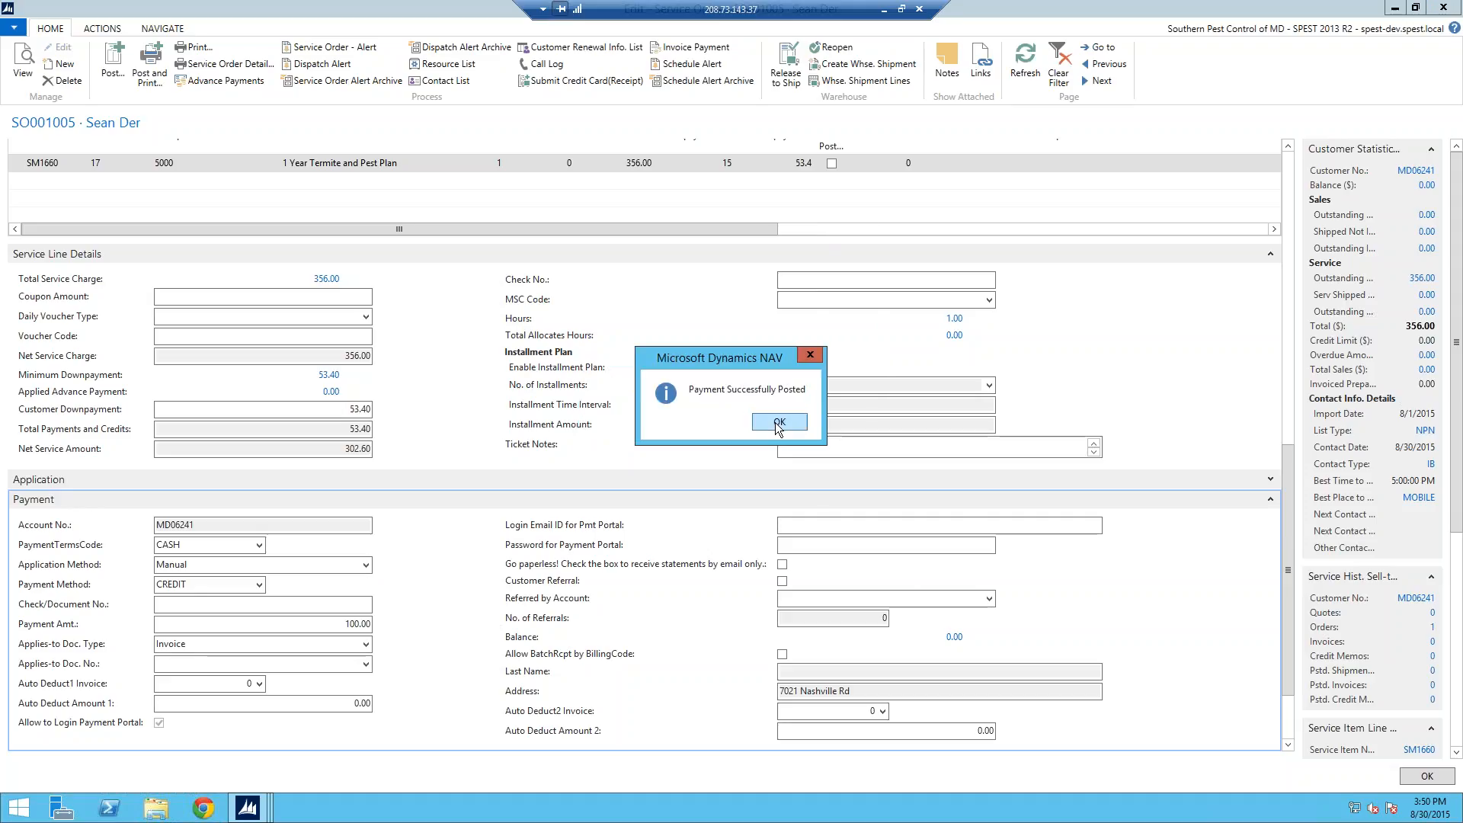
left_click(777, 421)
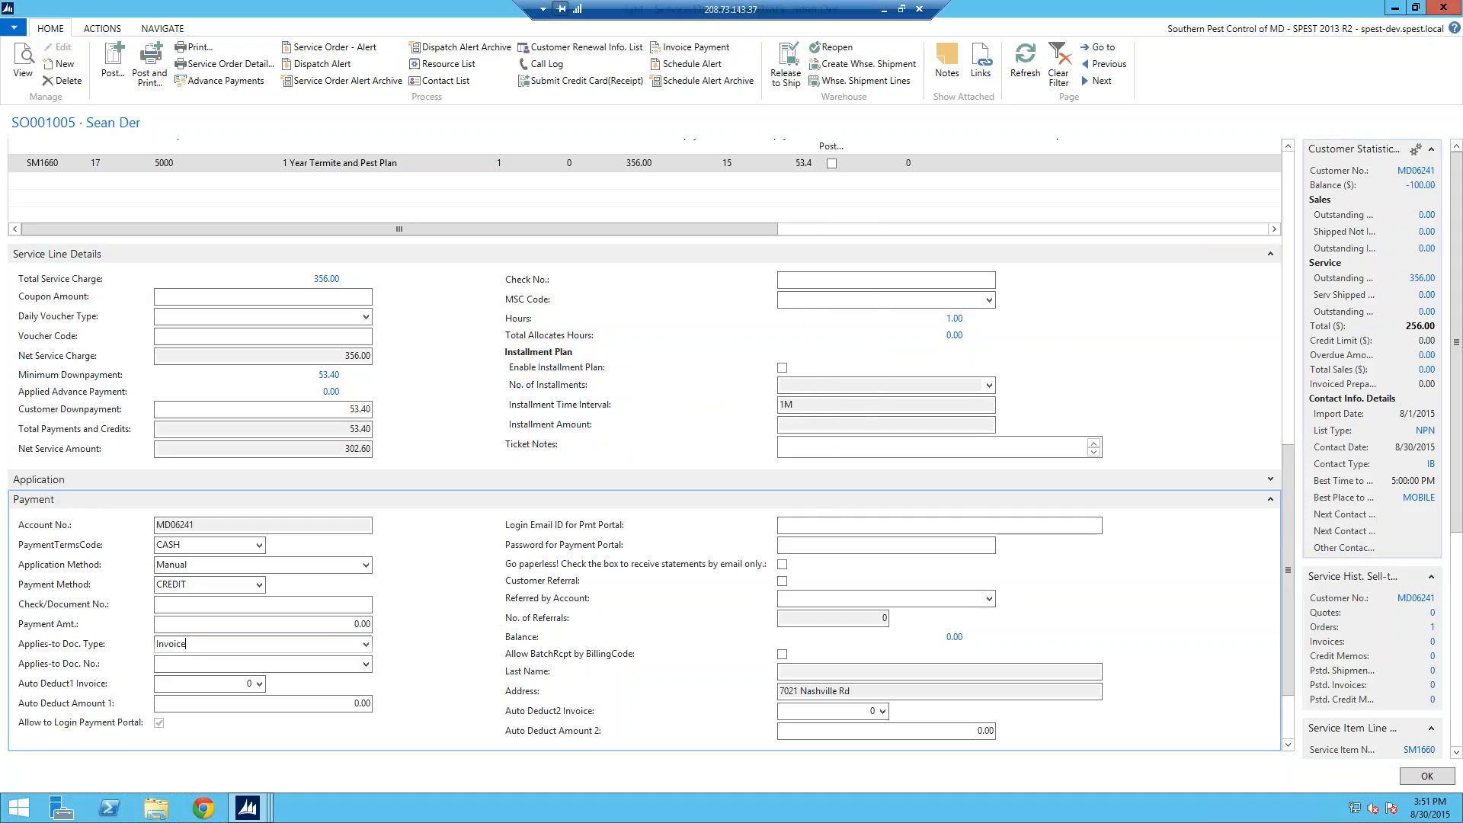
left_click(1409, 187)
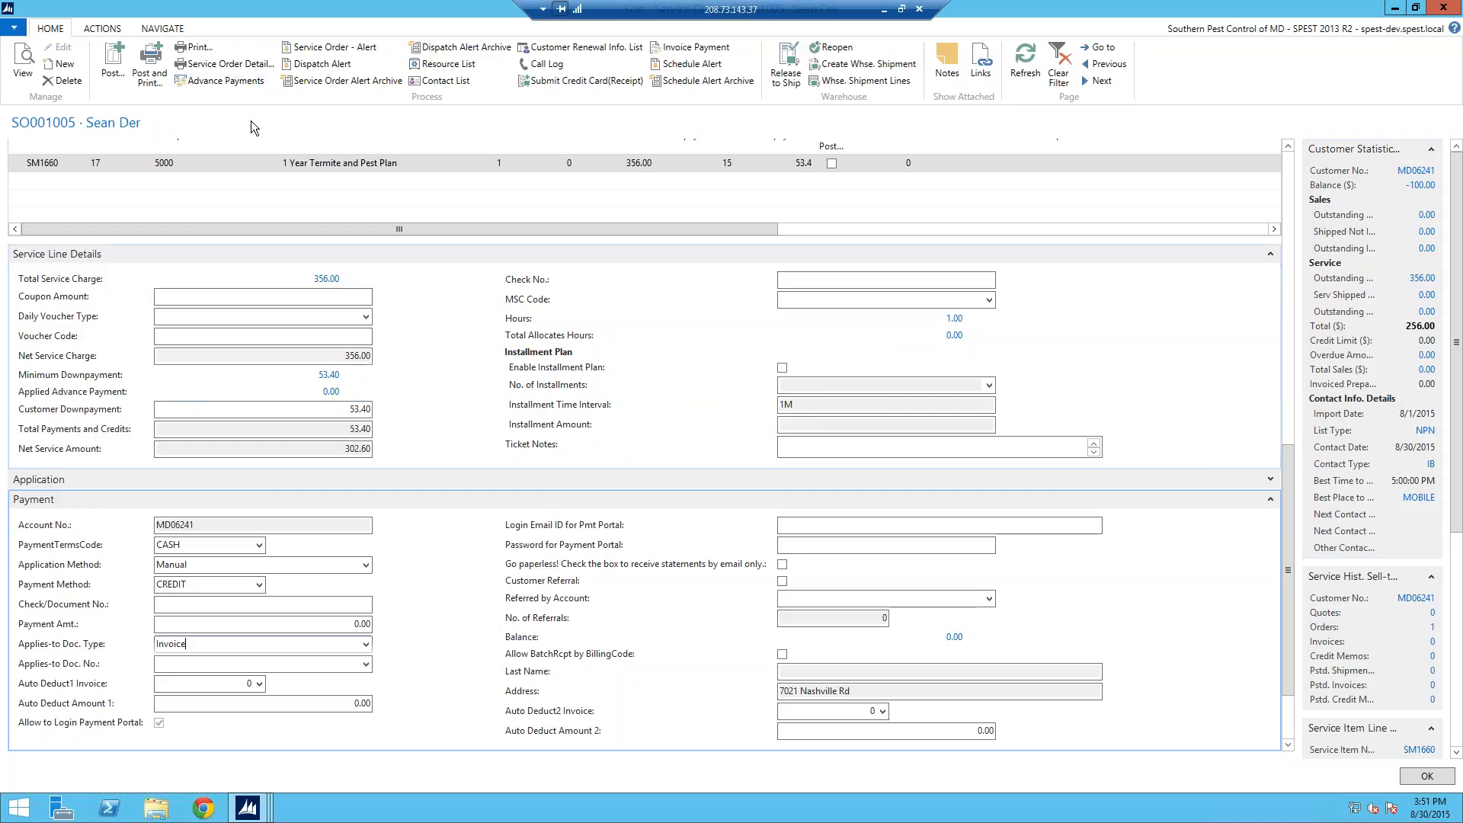
Step: In Advance Payments, select customer ledger entry 162381 for the application
left_click(227, 84)
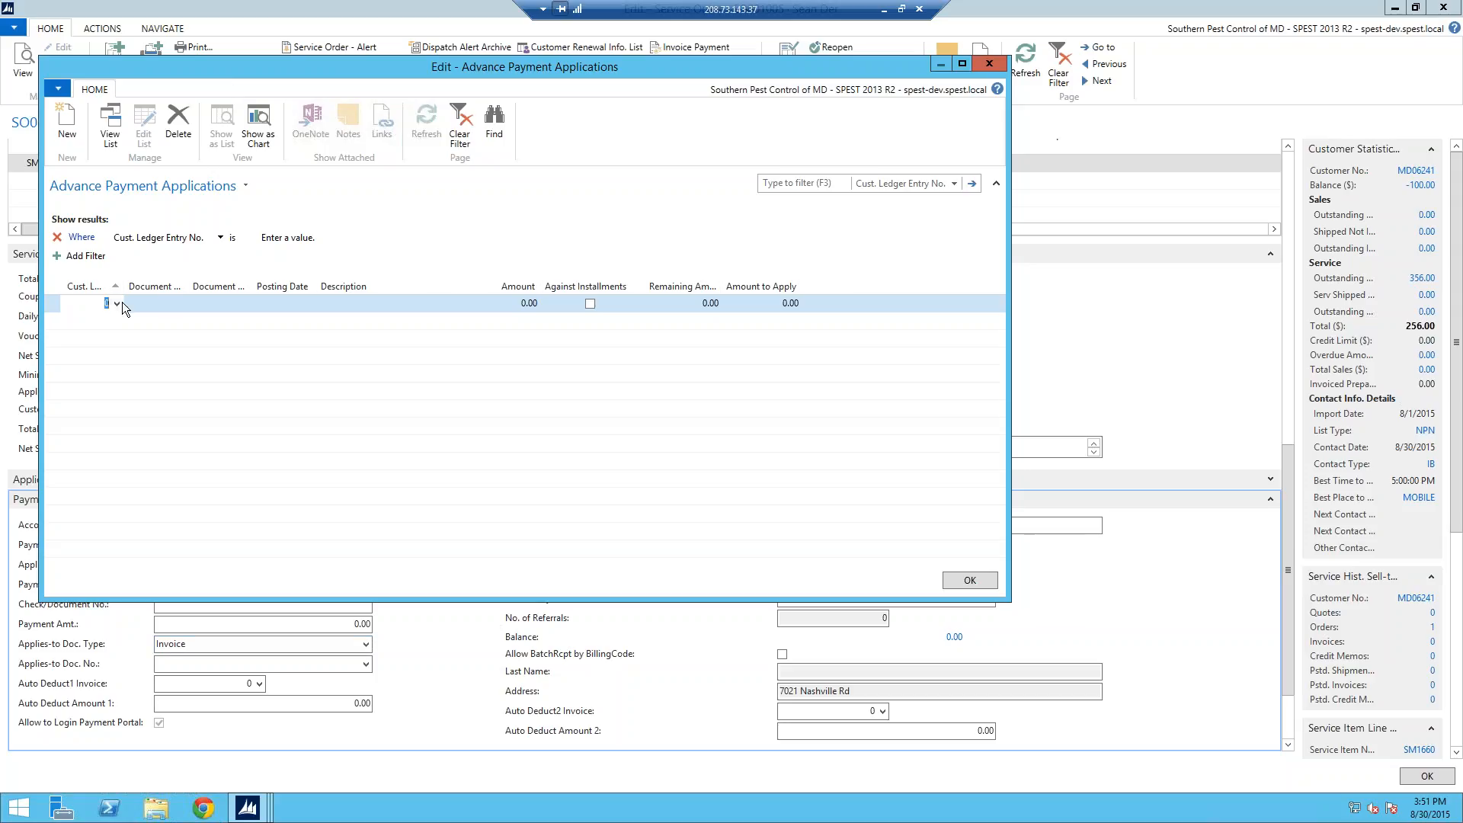
left_click(119, 303)
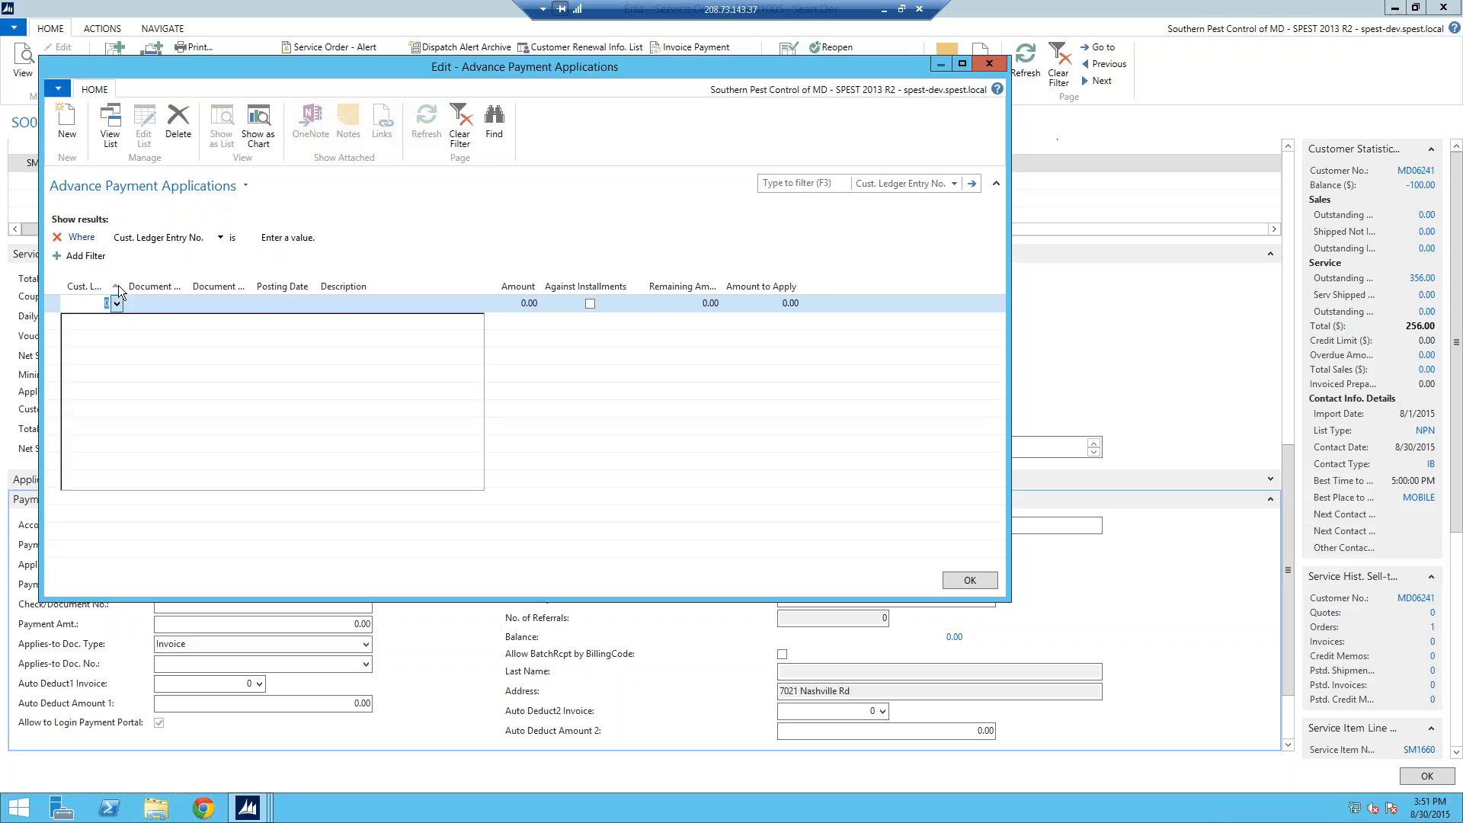
left_click(113, 283)
left_click_drag(122, 290, 192, 289)
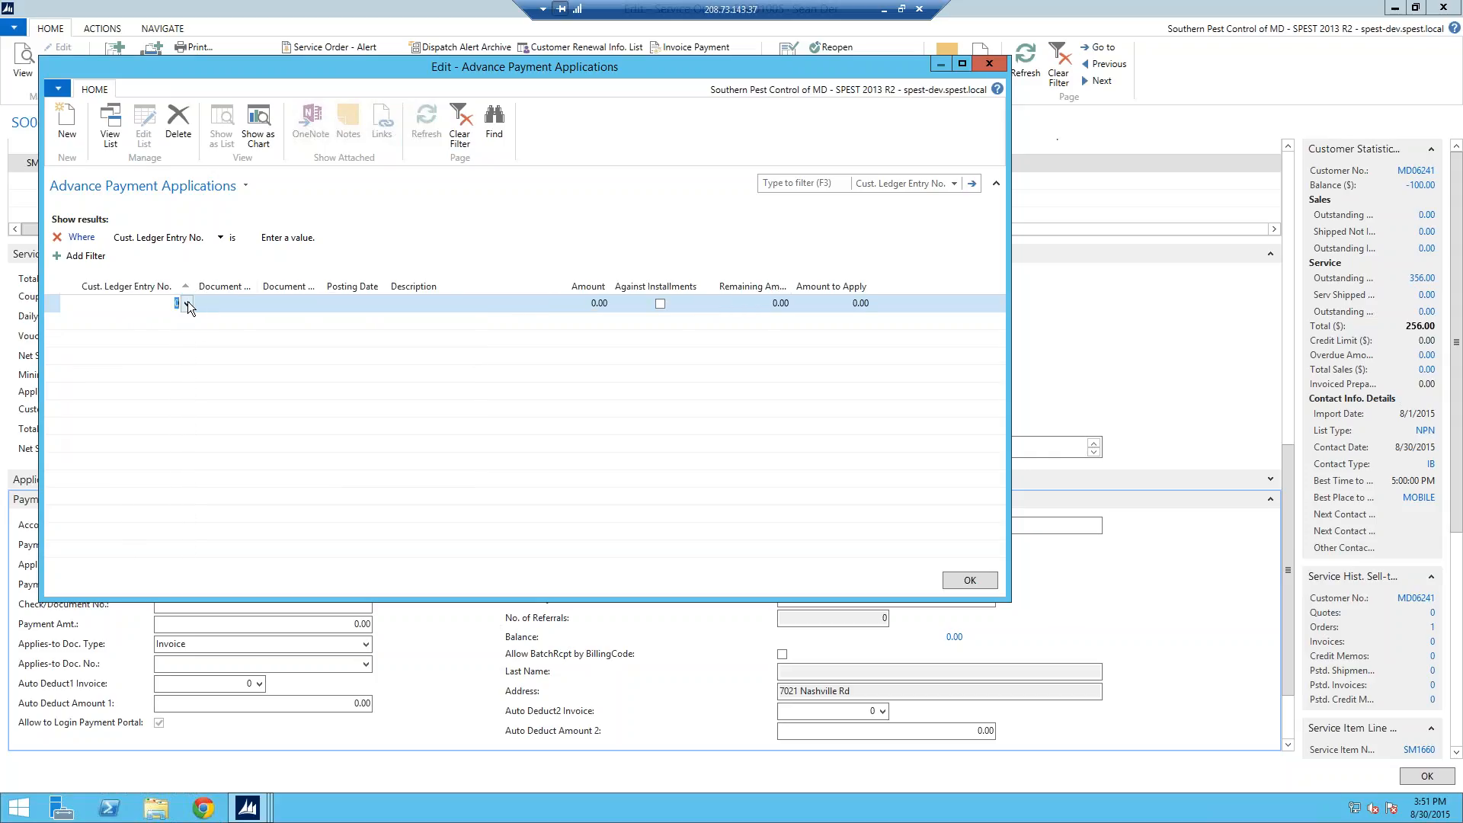
left_click(187, 301)
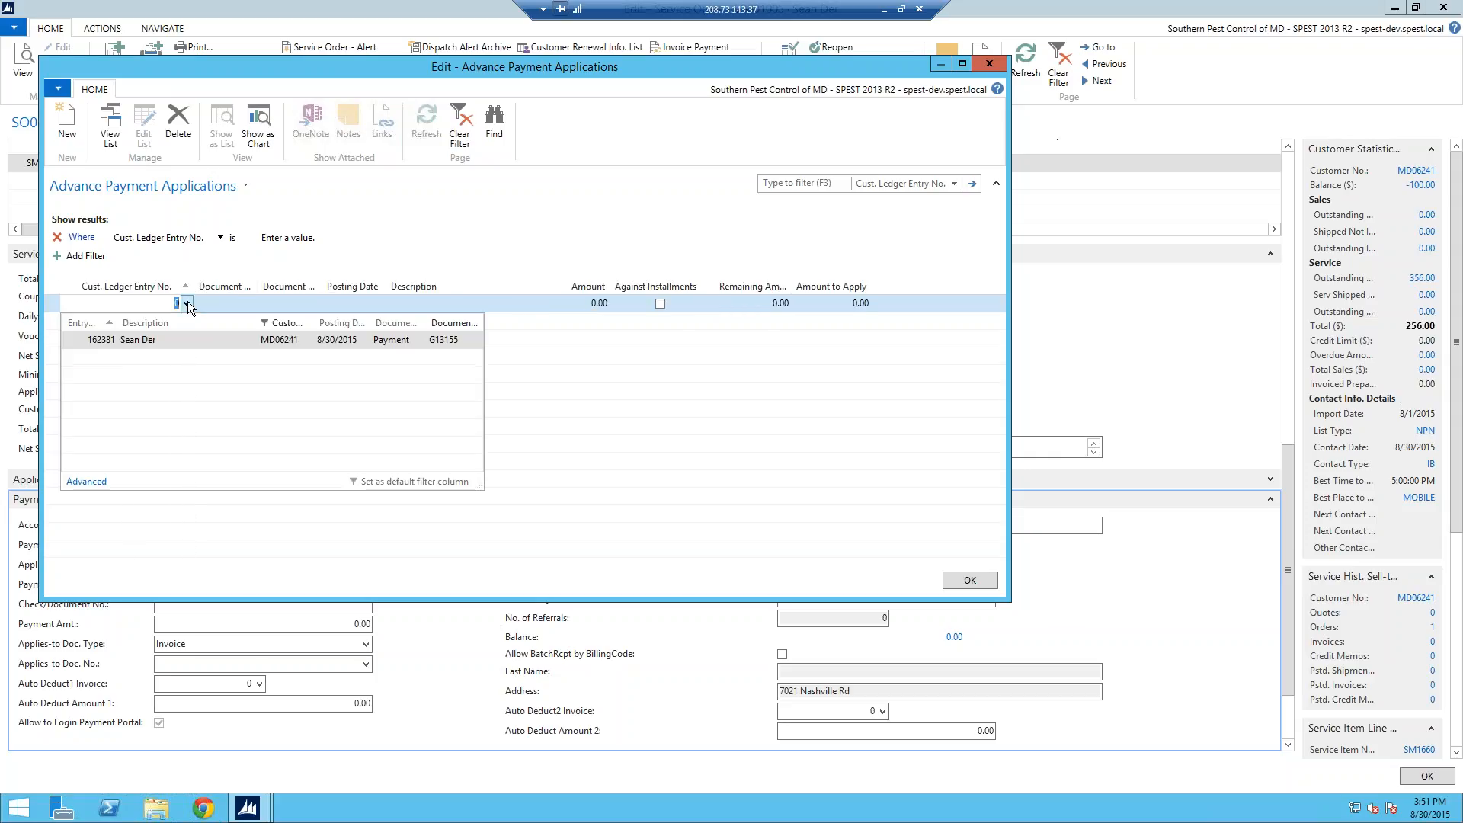
left_click(125, 339)
left_click(258, 304)
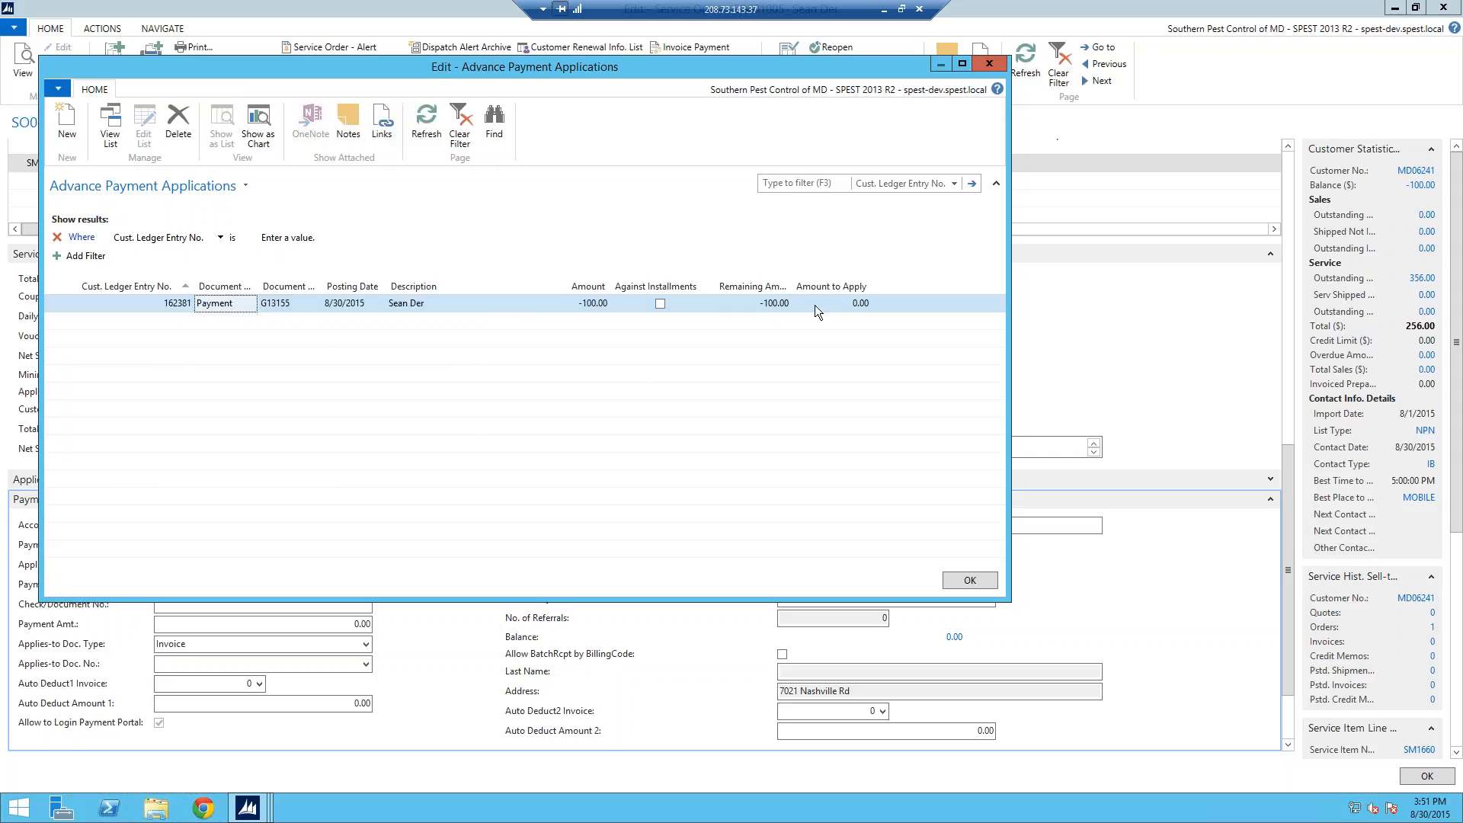
Step: Set the amount to apply to -100 and confirm the advance payment application
left_click(848, 302)
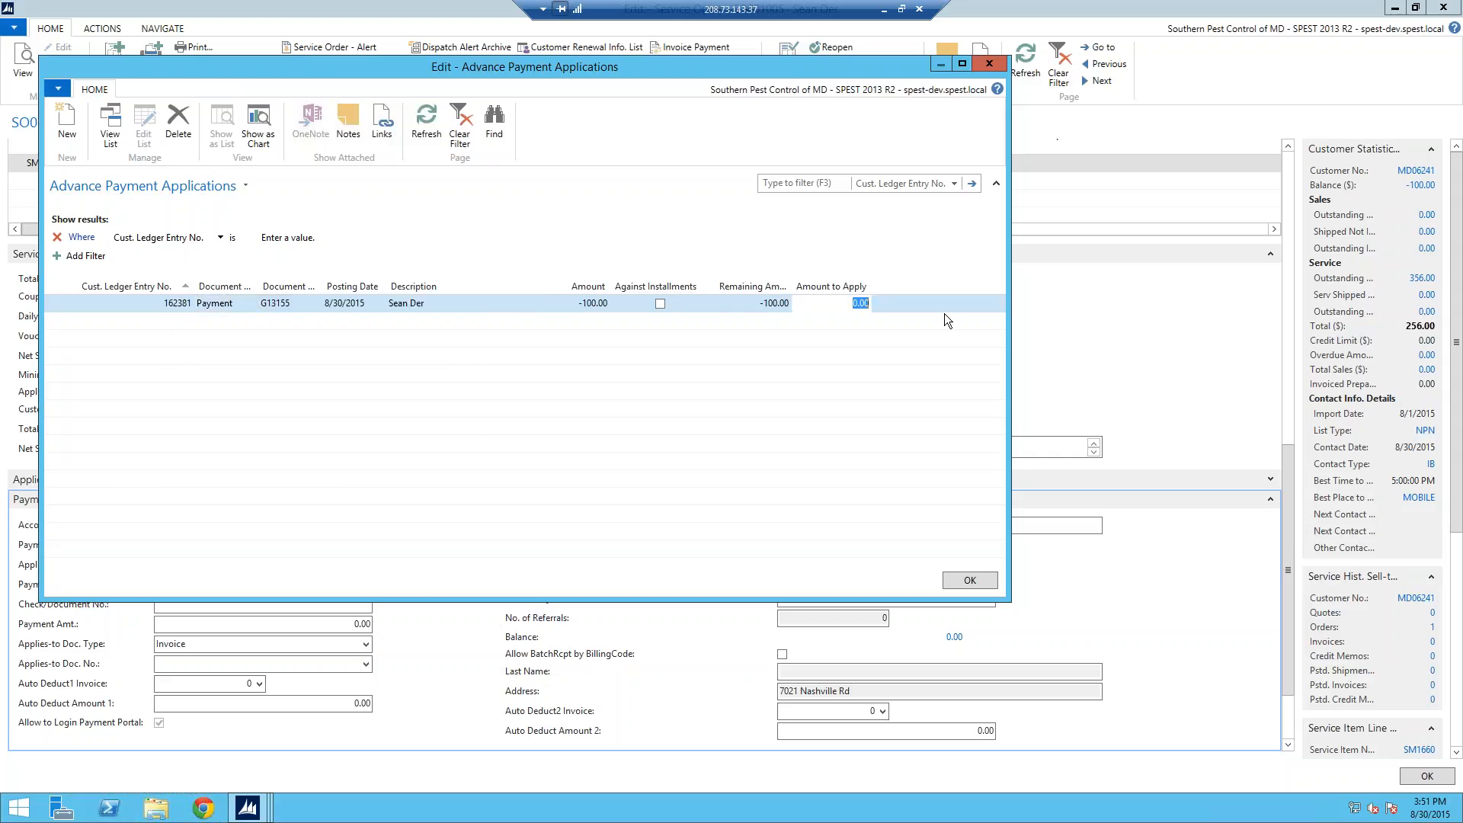
type("-100")
key("Down")
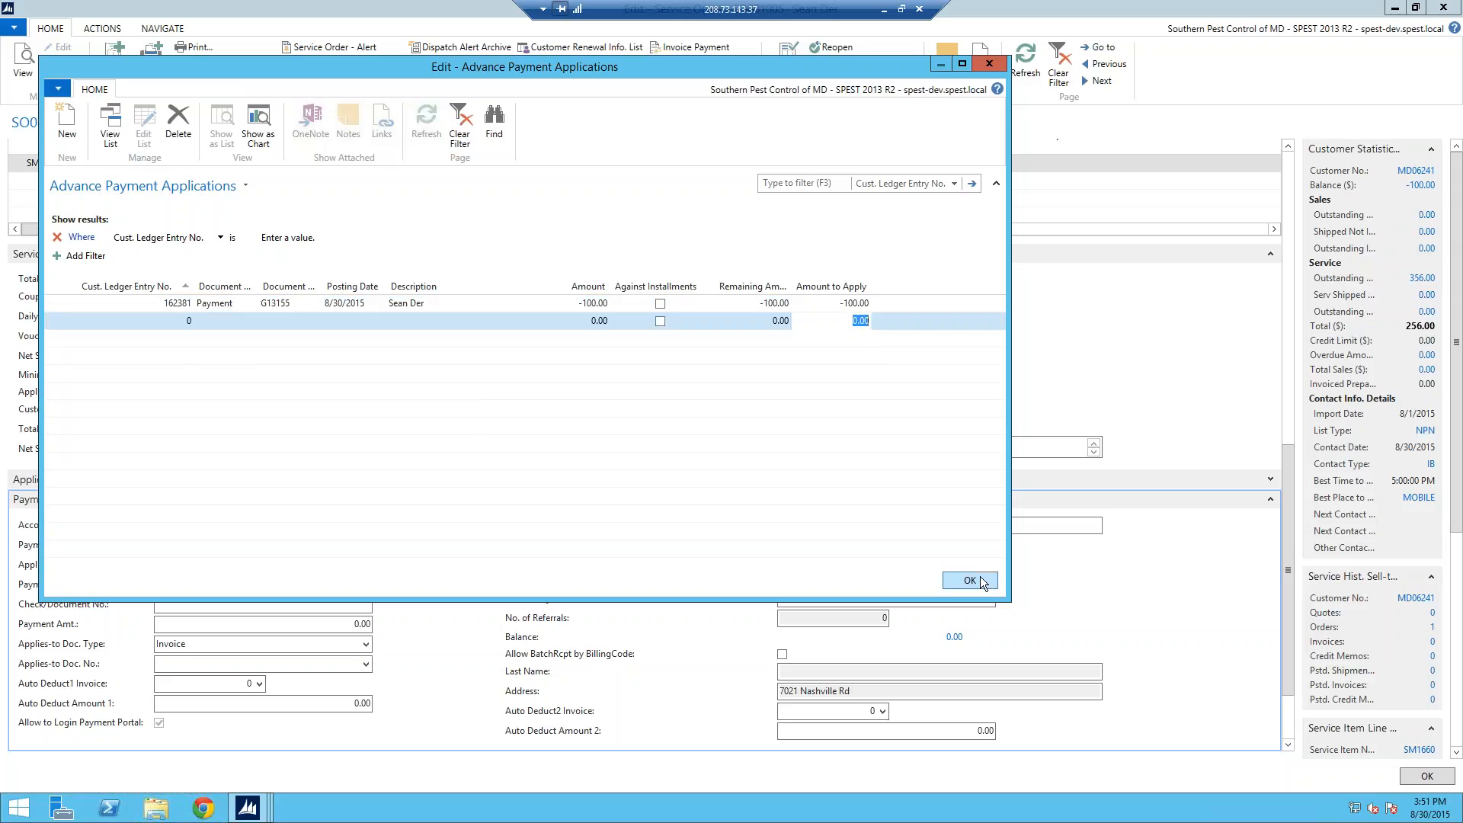
left_click(981, 580)
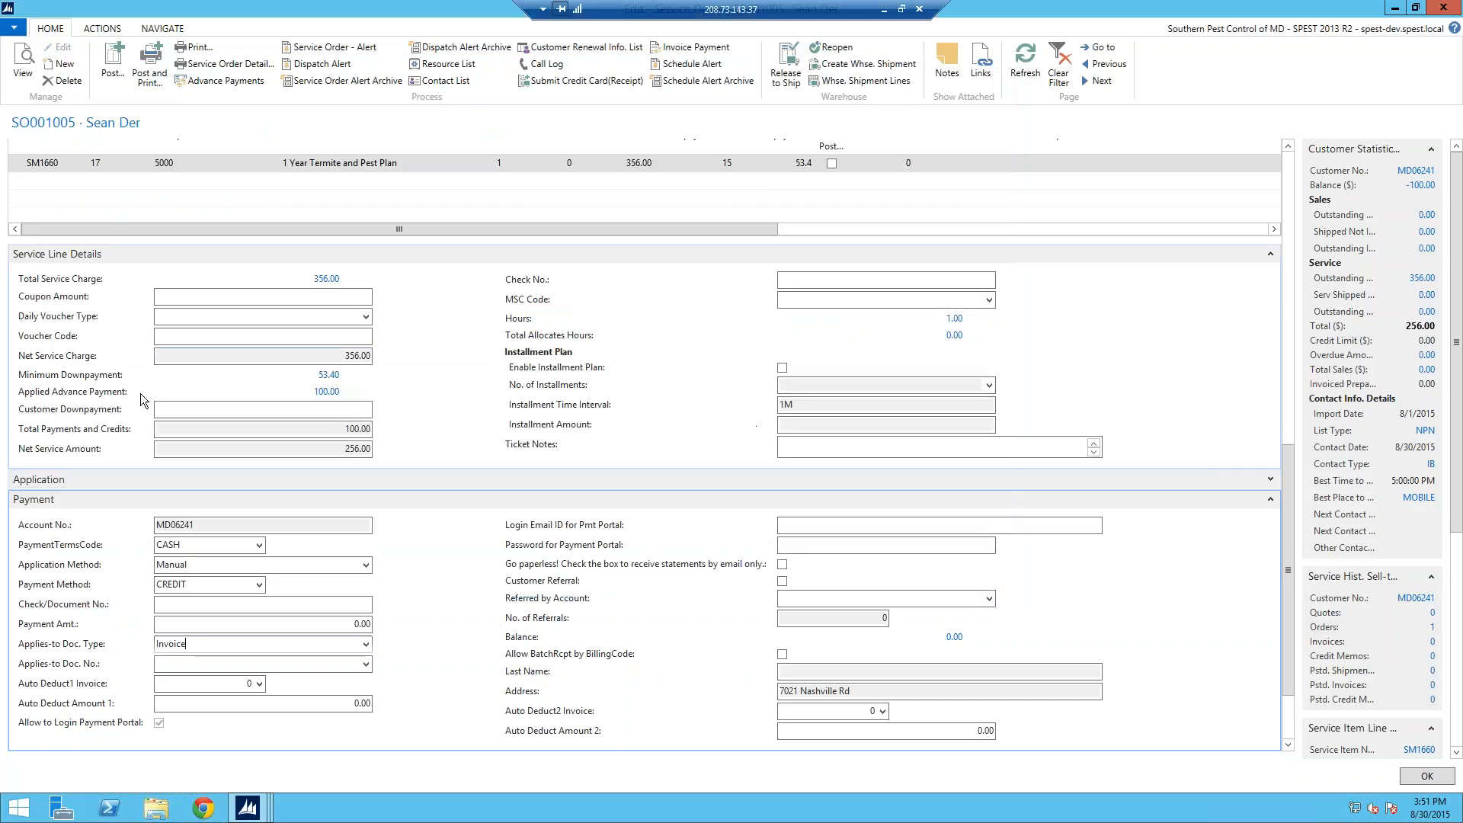
mouse_move(361, 379)
left_mouse_down()
mouse_move(131, 379)
mouse_move(245, 423)
mouse_move(359, 381)
left_mouse_up()
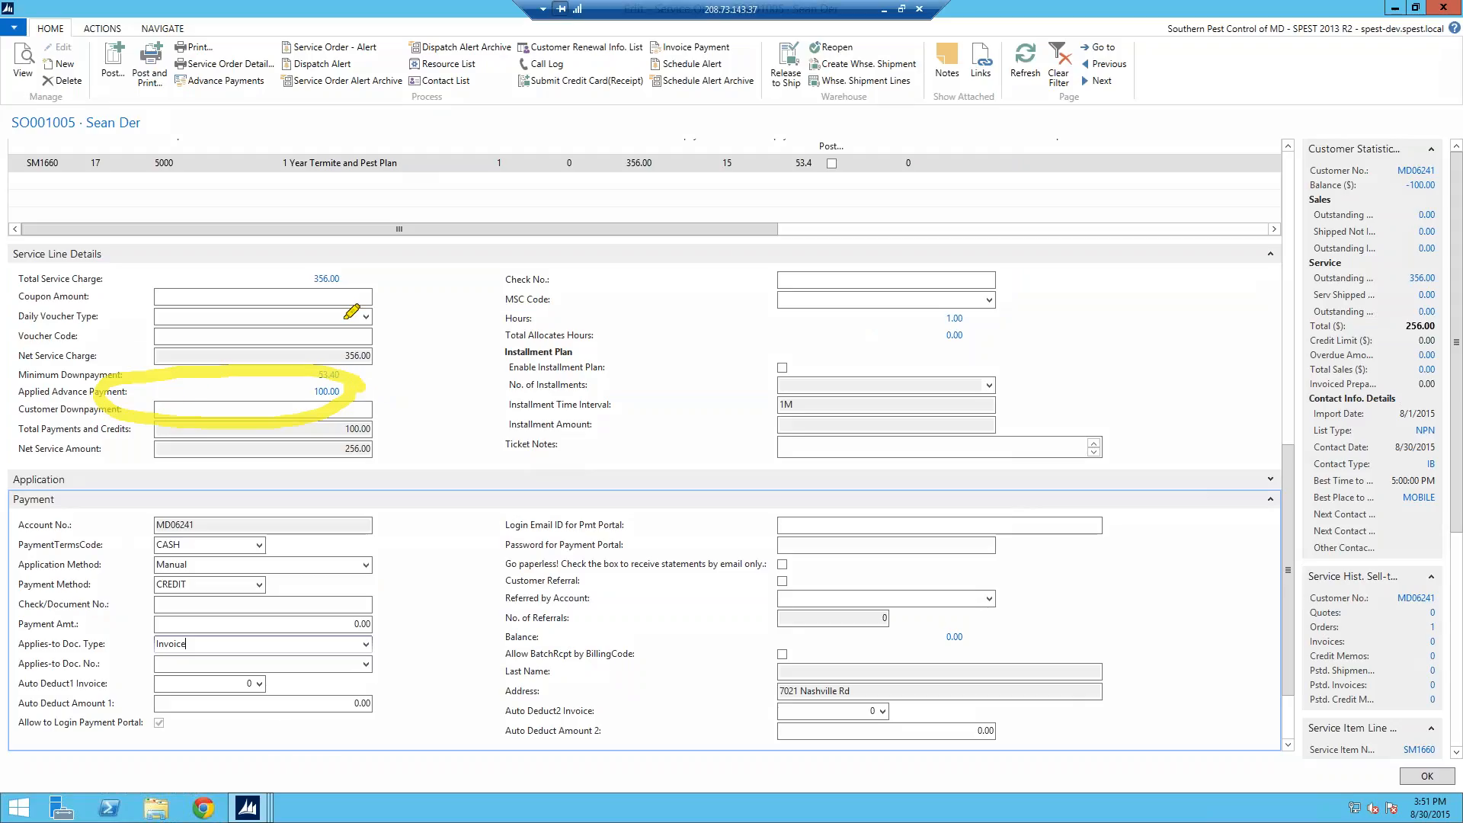
mouse_move(350, 251)
left_mouse_down()
mouse_move(382, 271)
mouse_move(366, 252)
left_mouse_up()
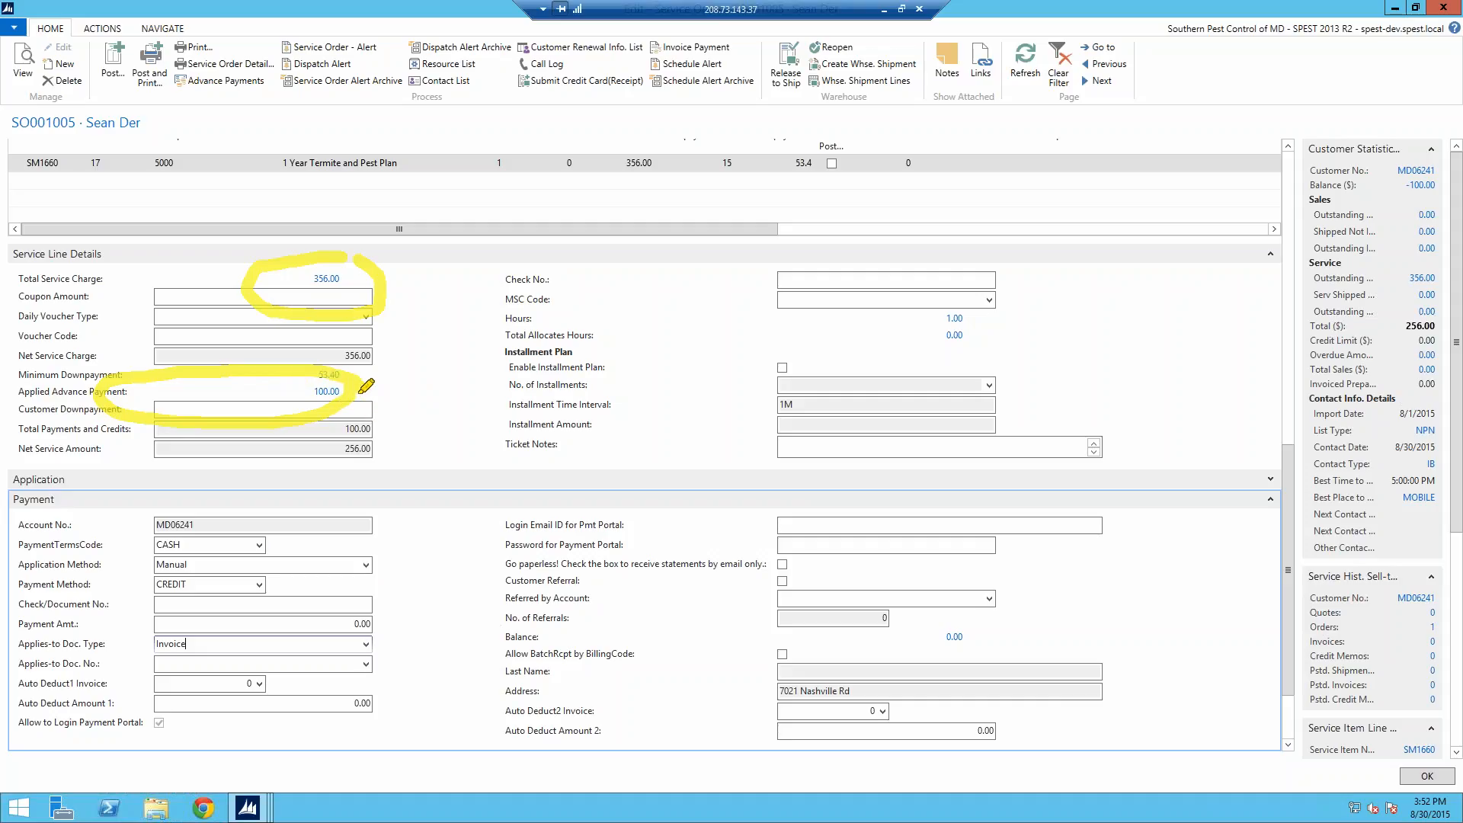
key("Escape")
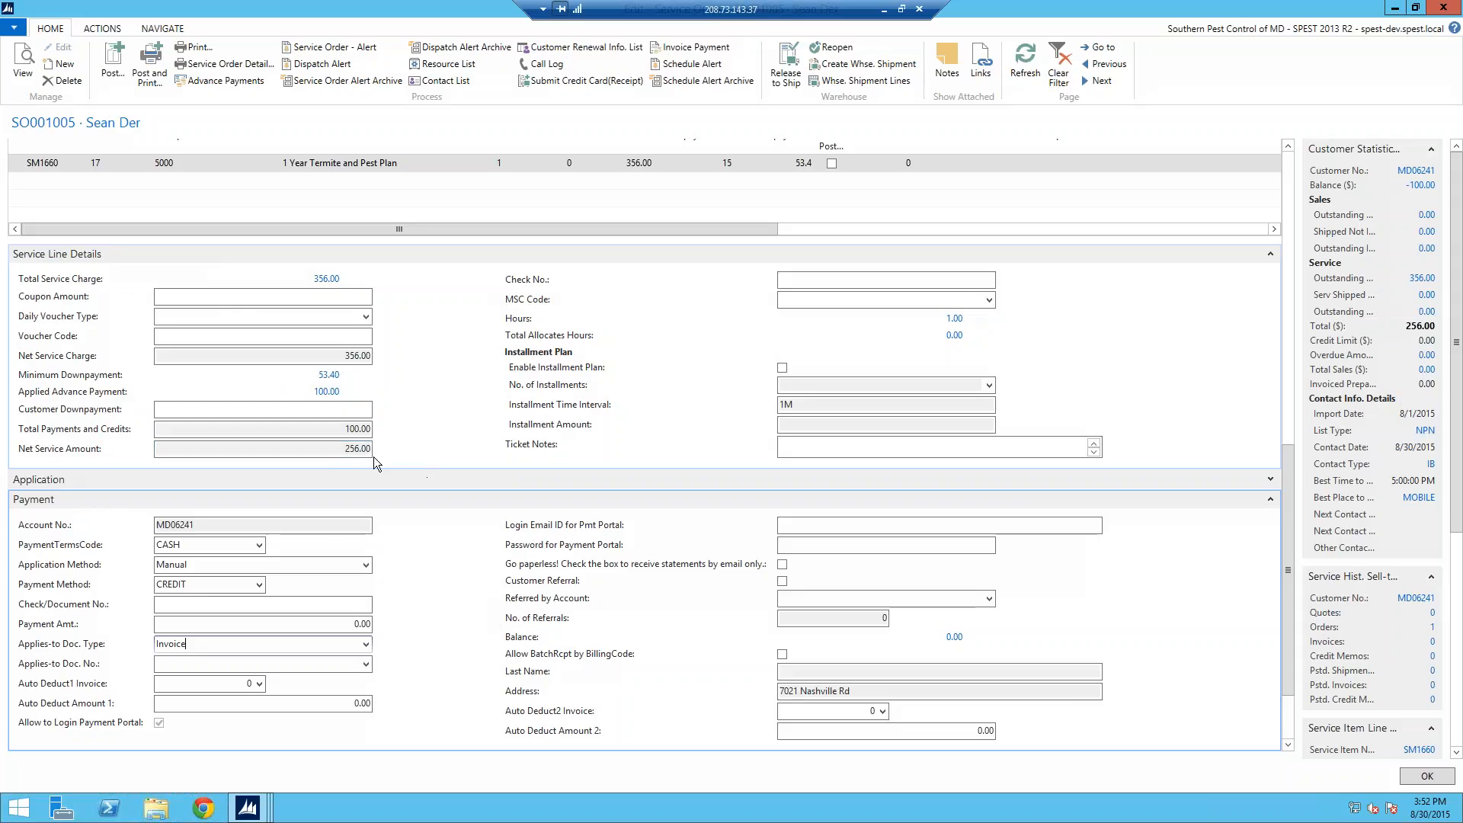
Step: Enable the installment plan with 7 installments, then move to the Customer Downpayment field
left_click(782, 368)
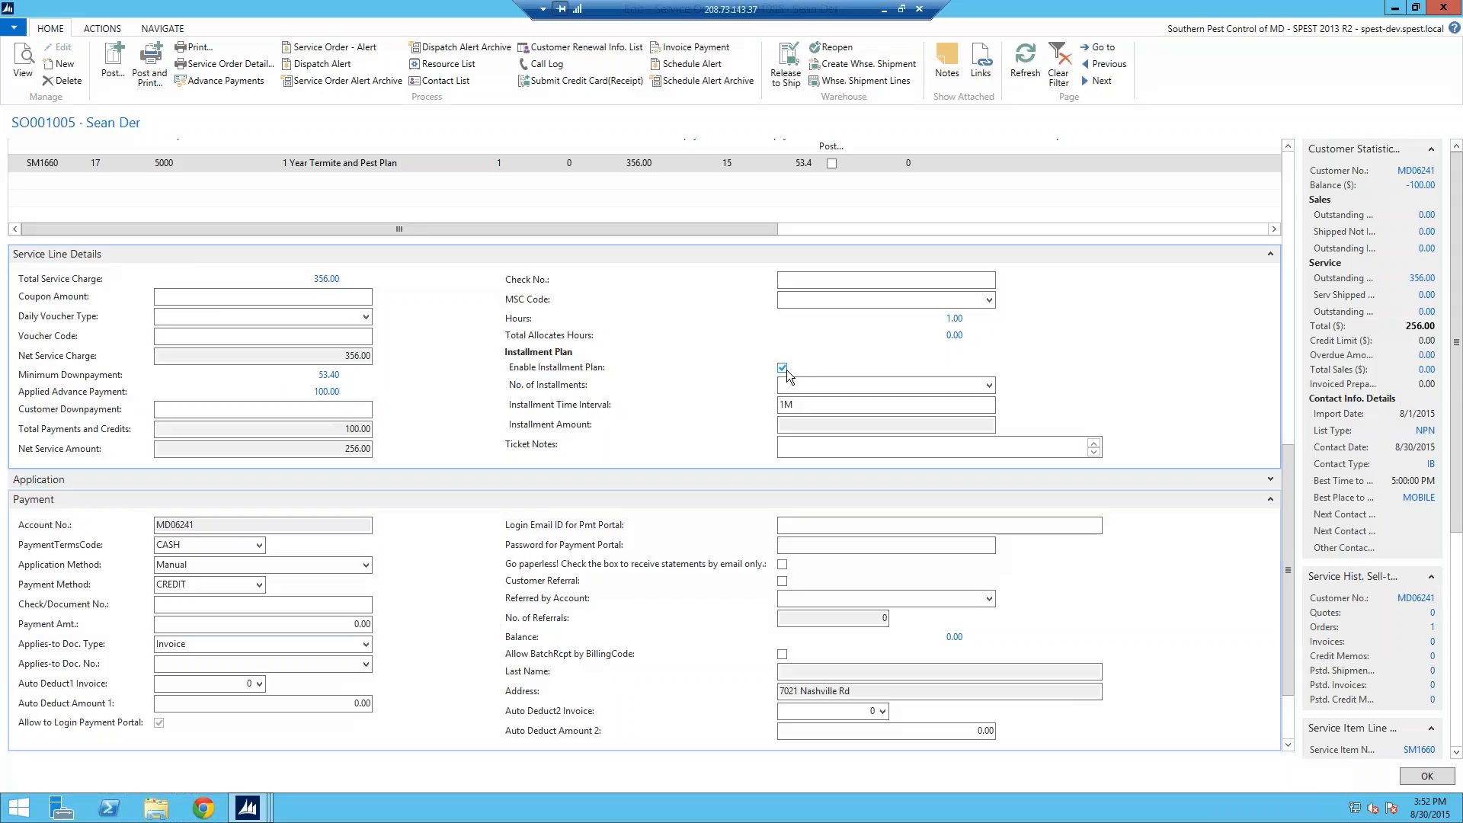
left_click(989, 385)
left_click(797, 523)
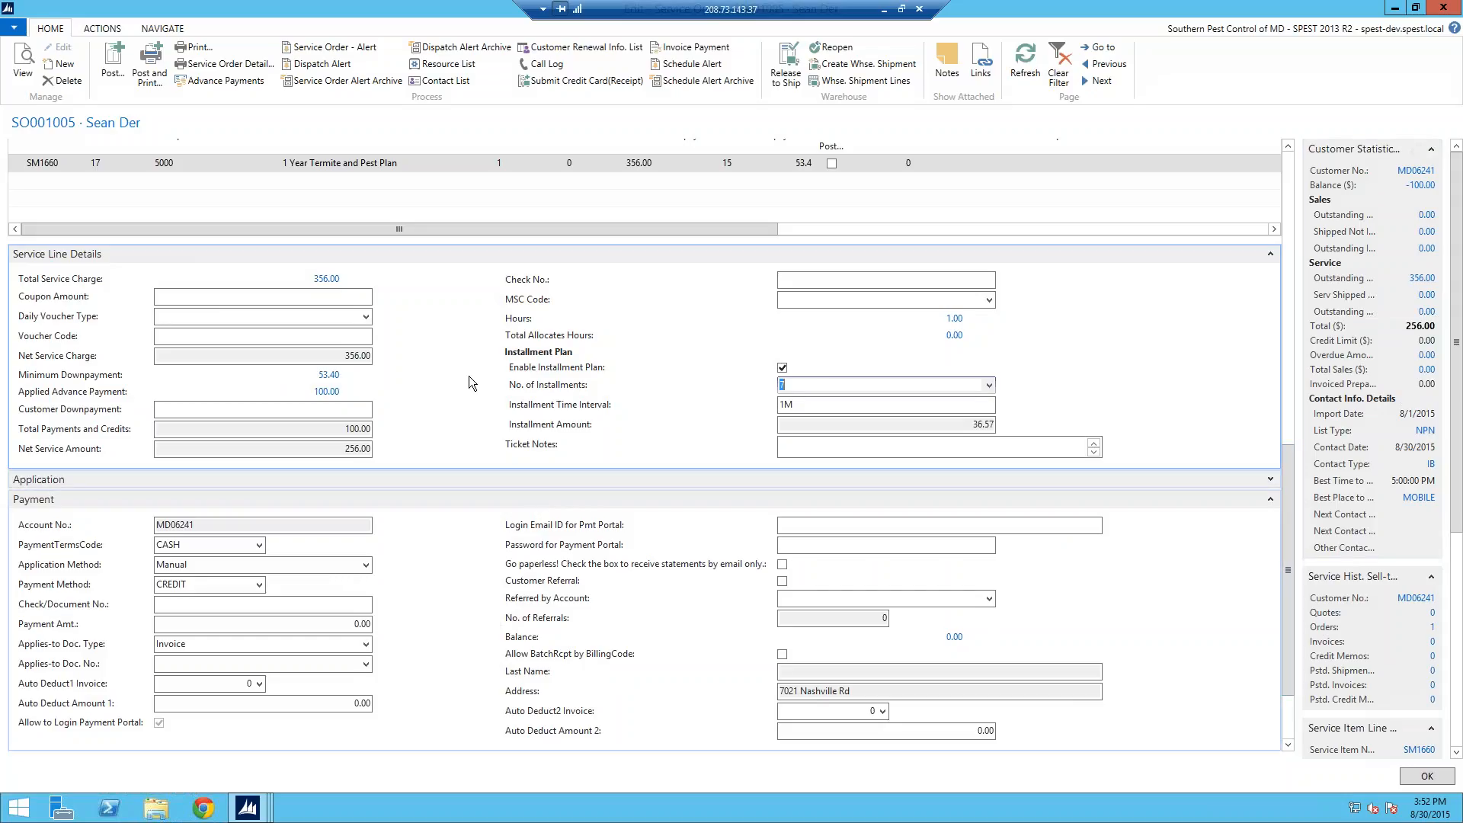
left_click_drag(1290, 485, 1293, 428)
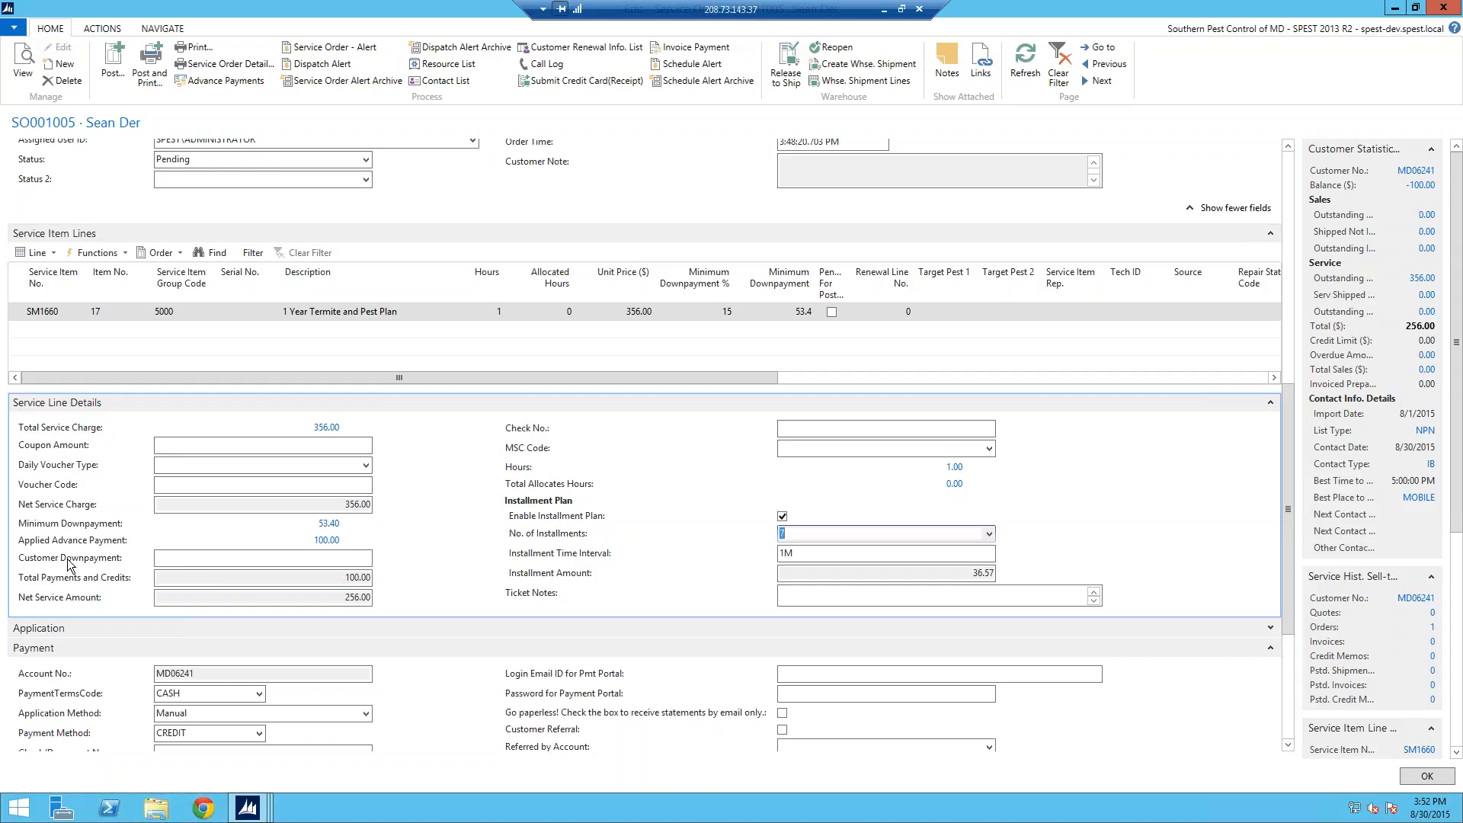
left_click(333, 558)
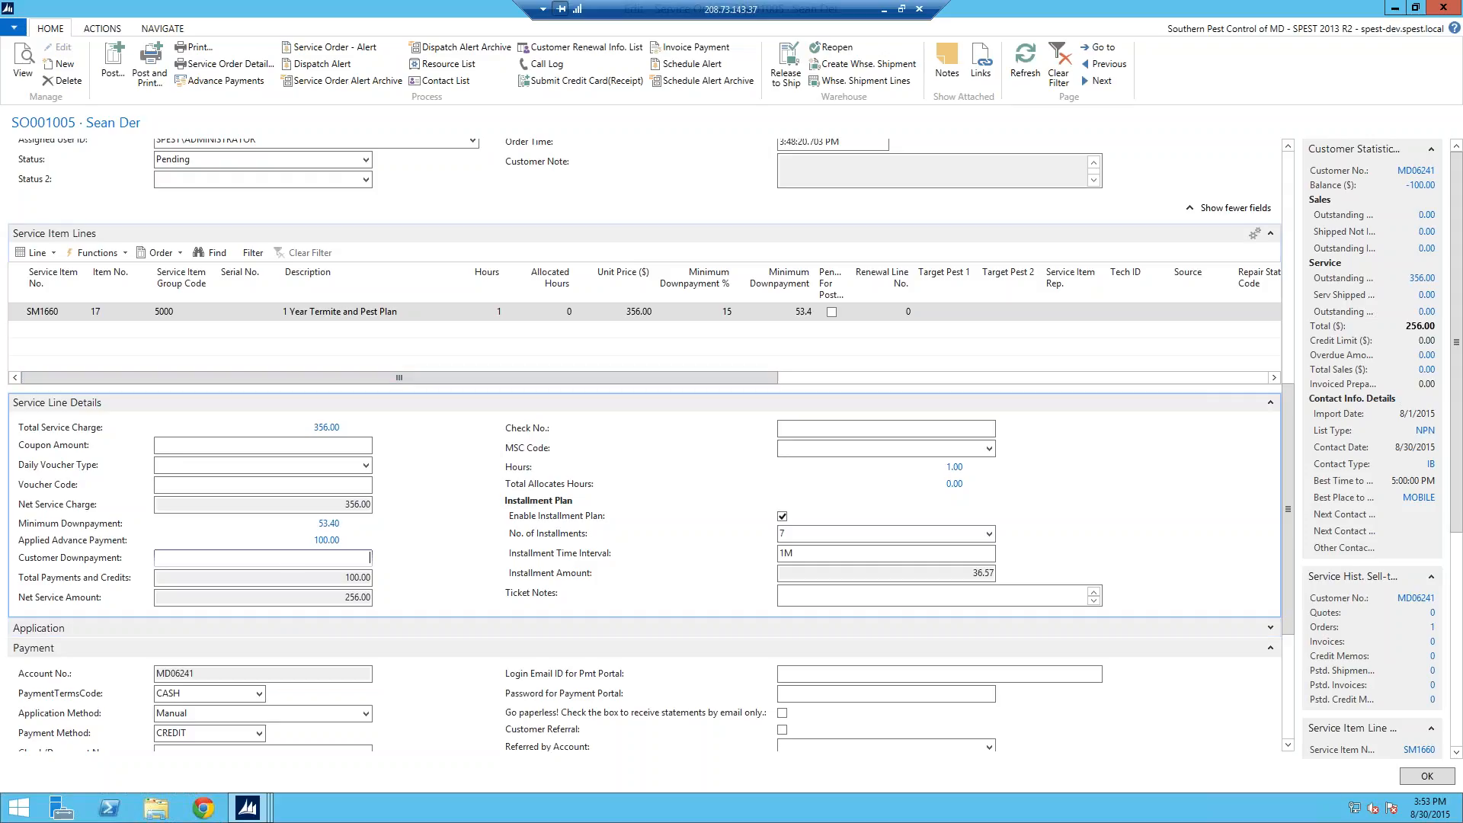
Step: Auto-allocate the line's hour to the 4:00 PM 8/31/2015 slot and refresh the order
left_click(51, 254)
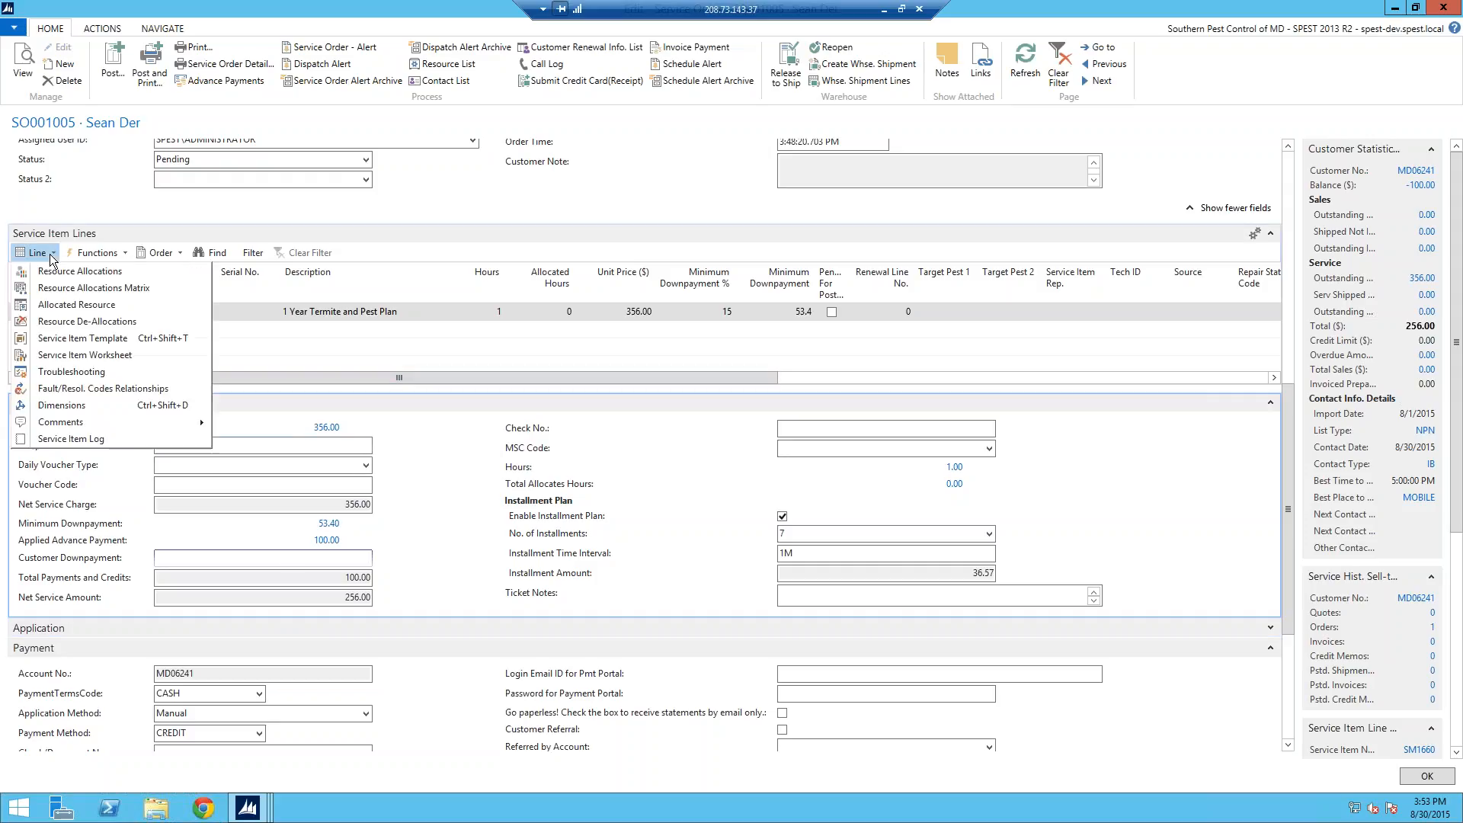
left_click(51, 276)
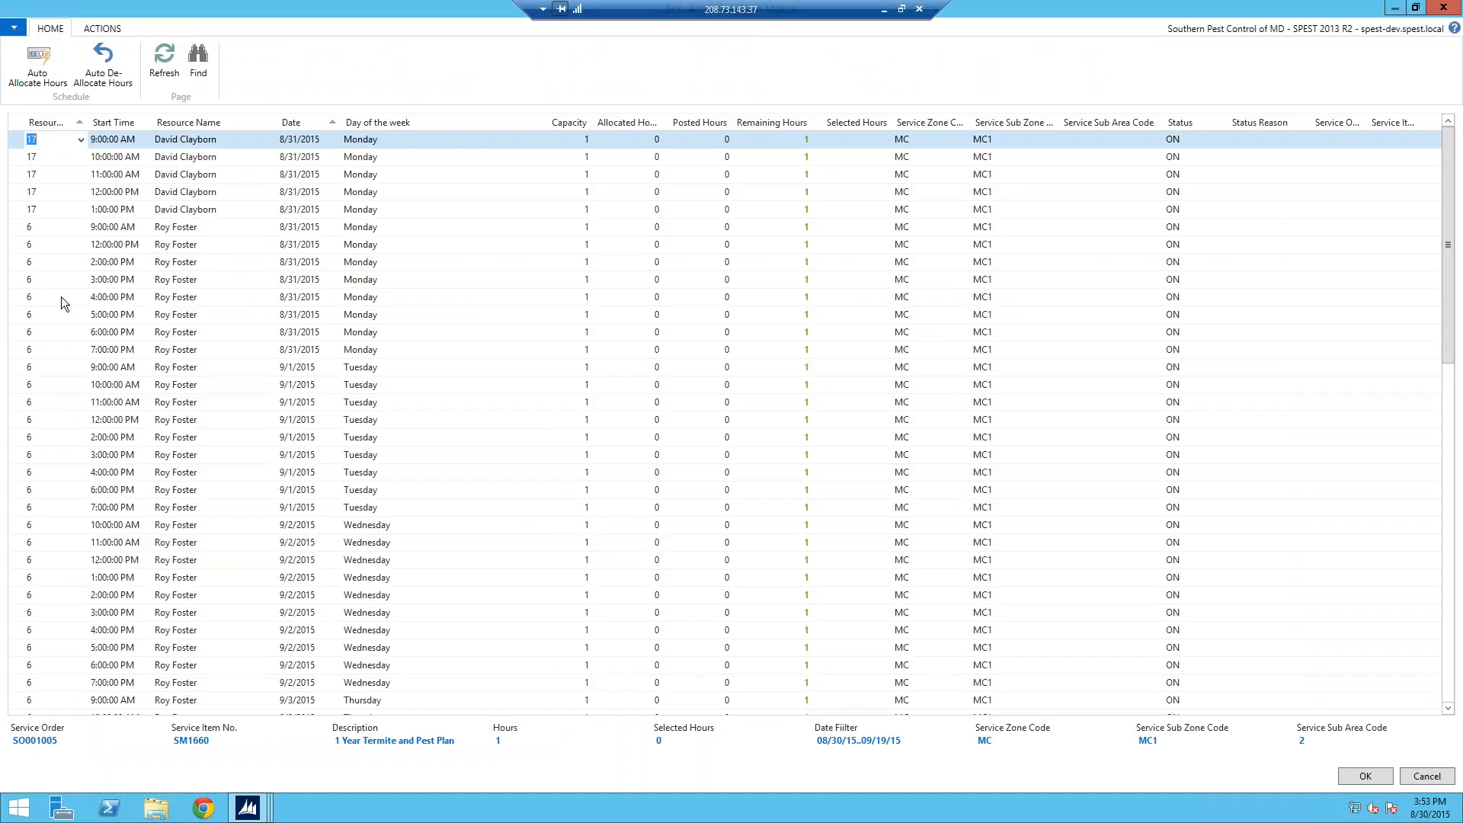
left_click(30, 298)
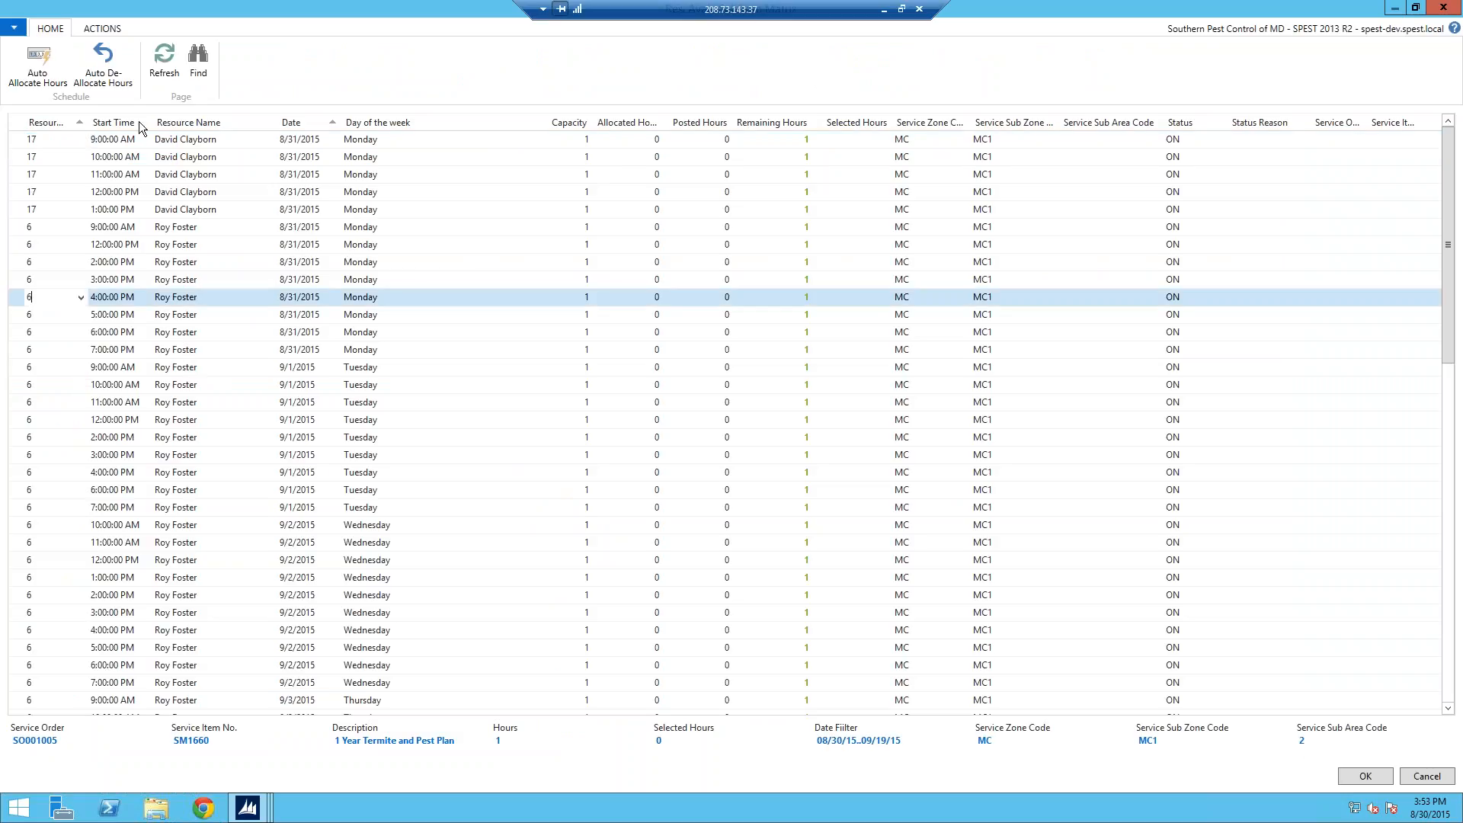
left_click(44, 57)
left_click(1367, 775)
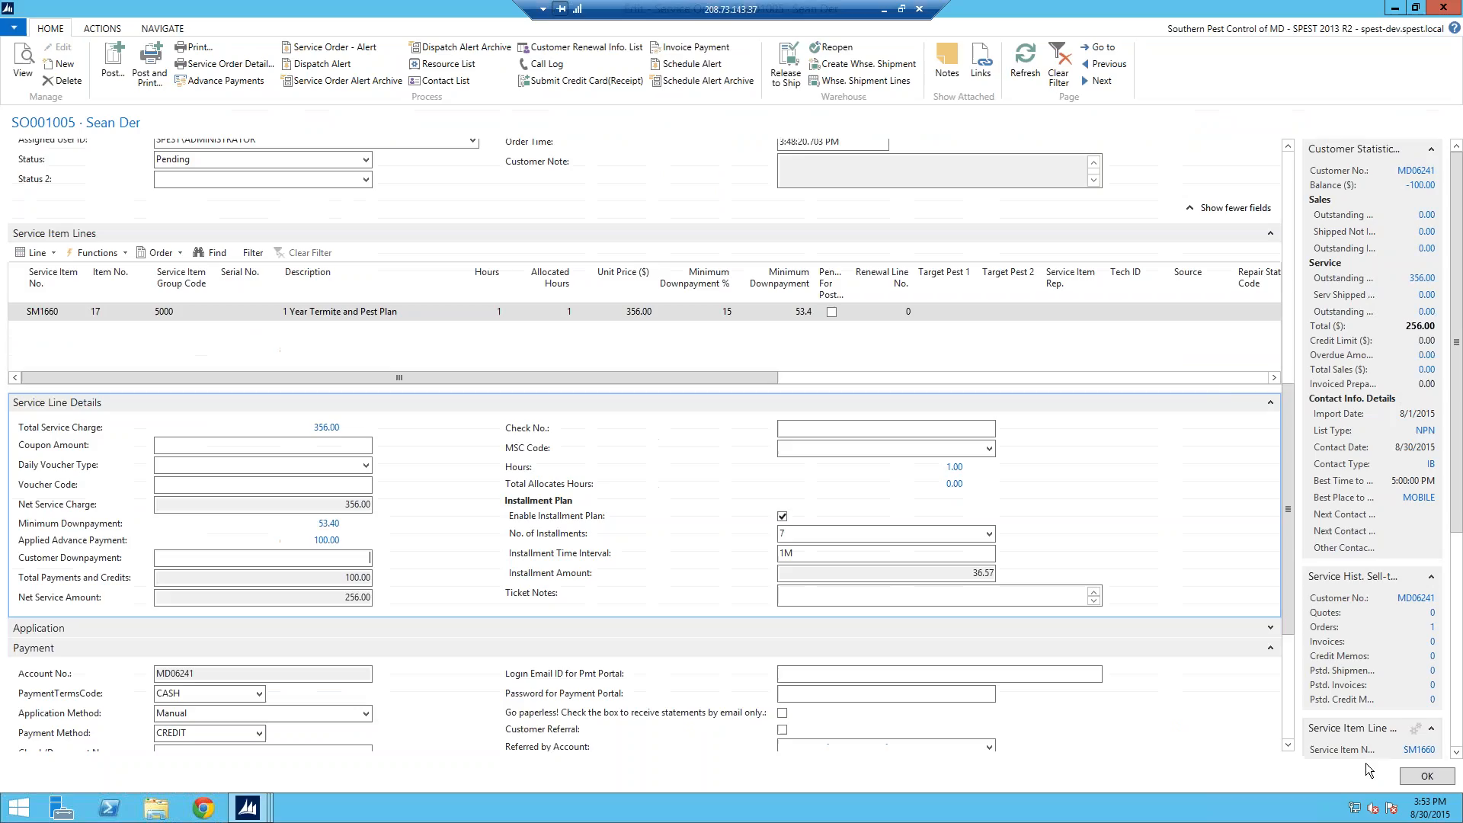
left_click(1029, 61)
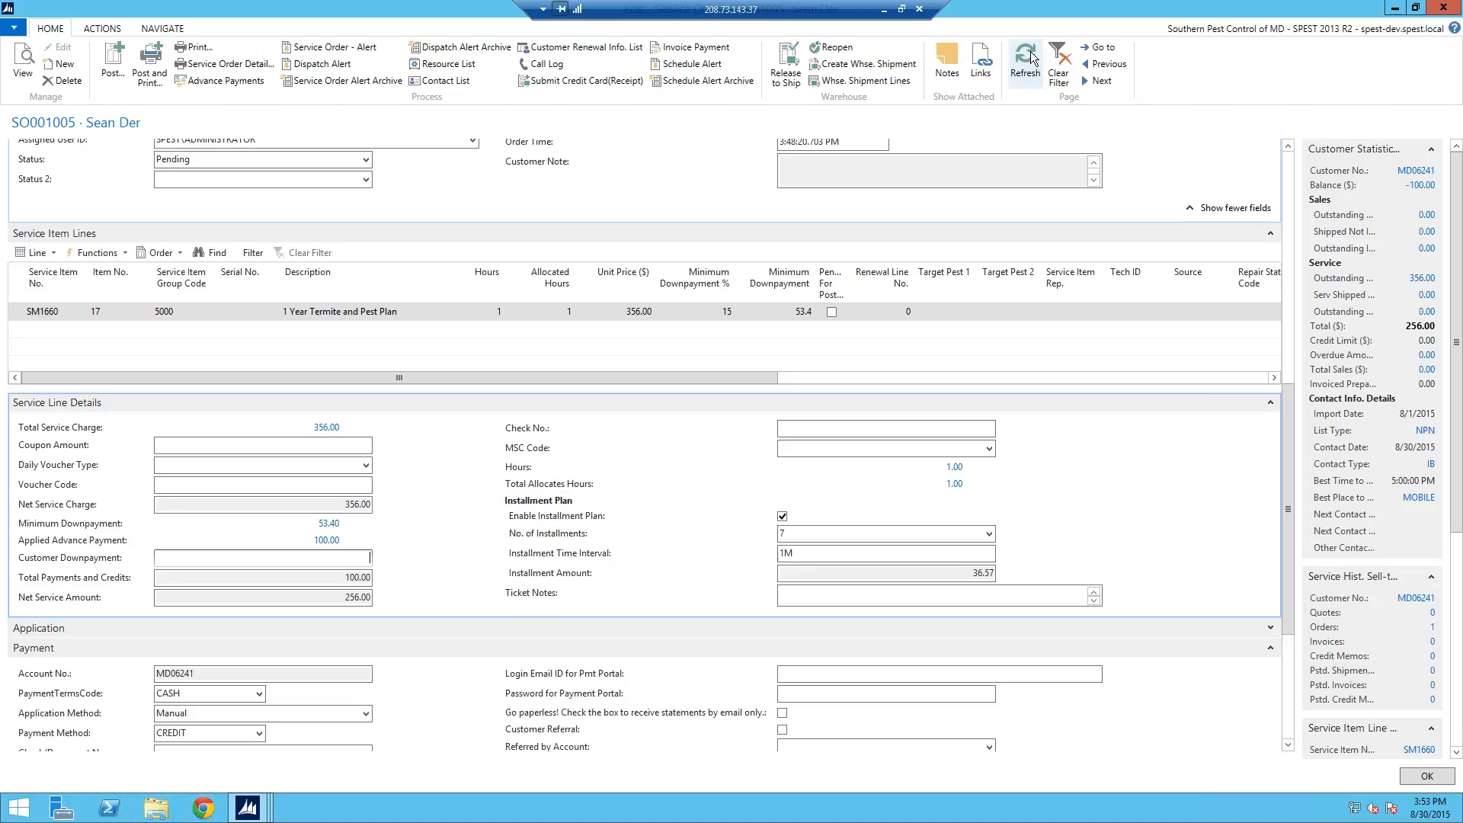
left_click(1287, 271)
left_click_drag(1287, 272, 1302, 482)
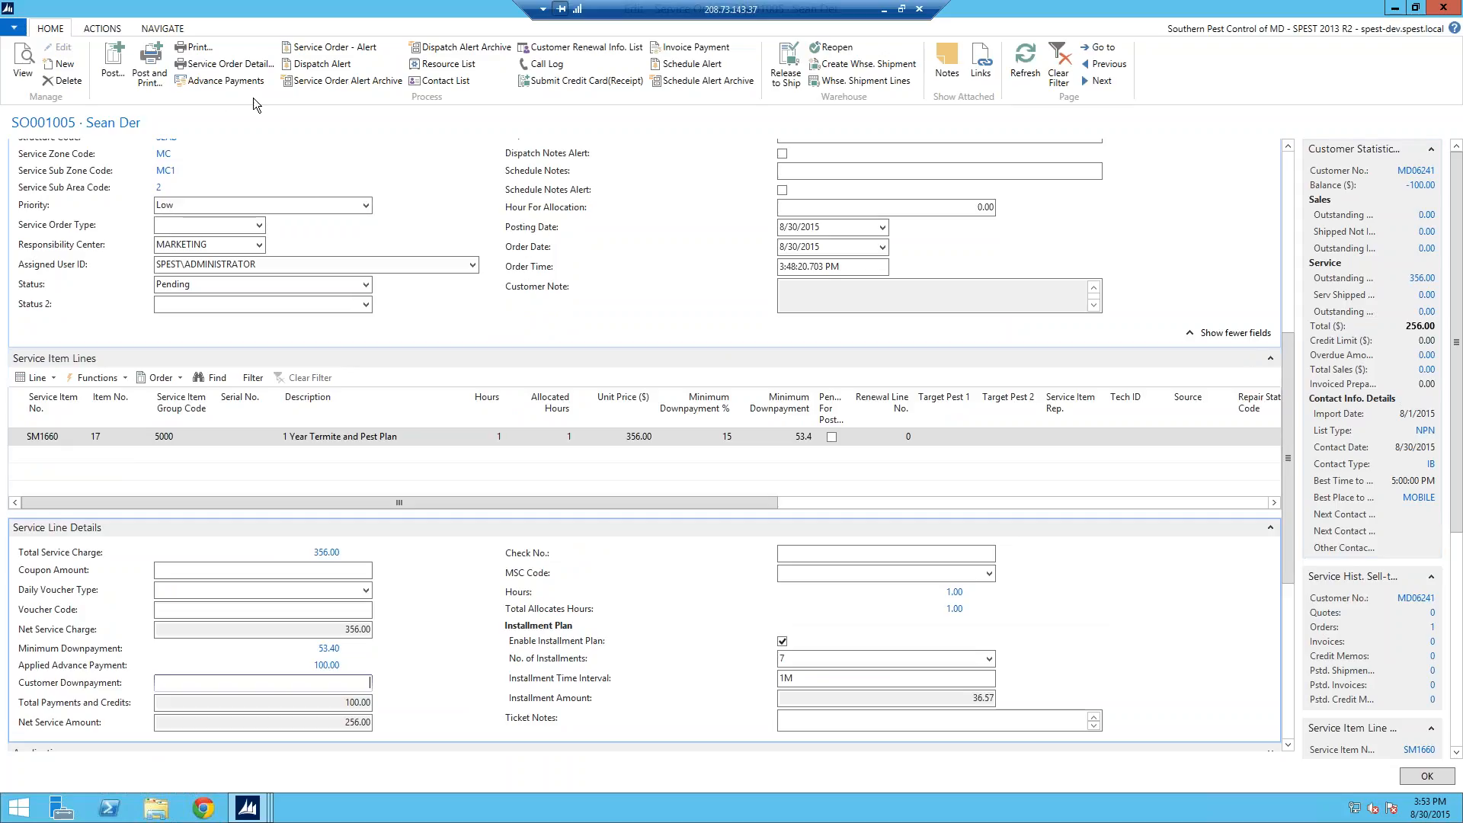
Step: Preview the Service Order Detail report, then close the preview and the service order
left_click(223, 66)
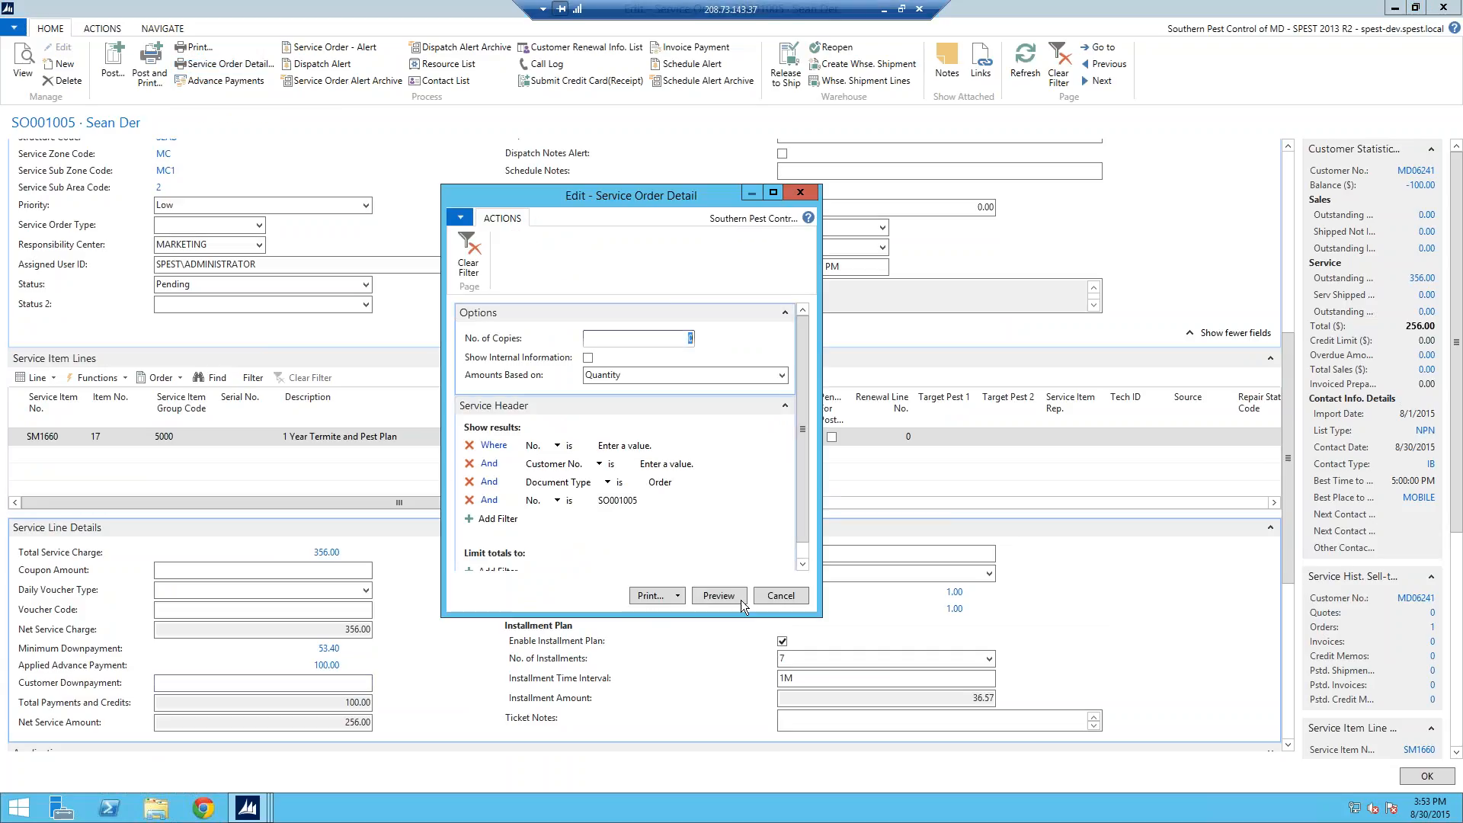
left_click(742, 597)
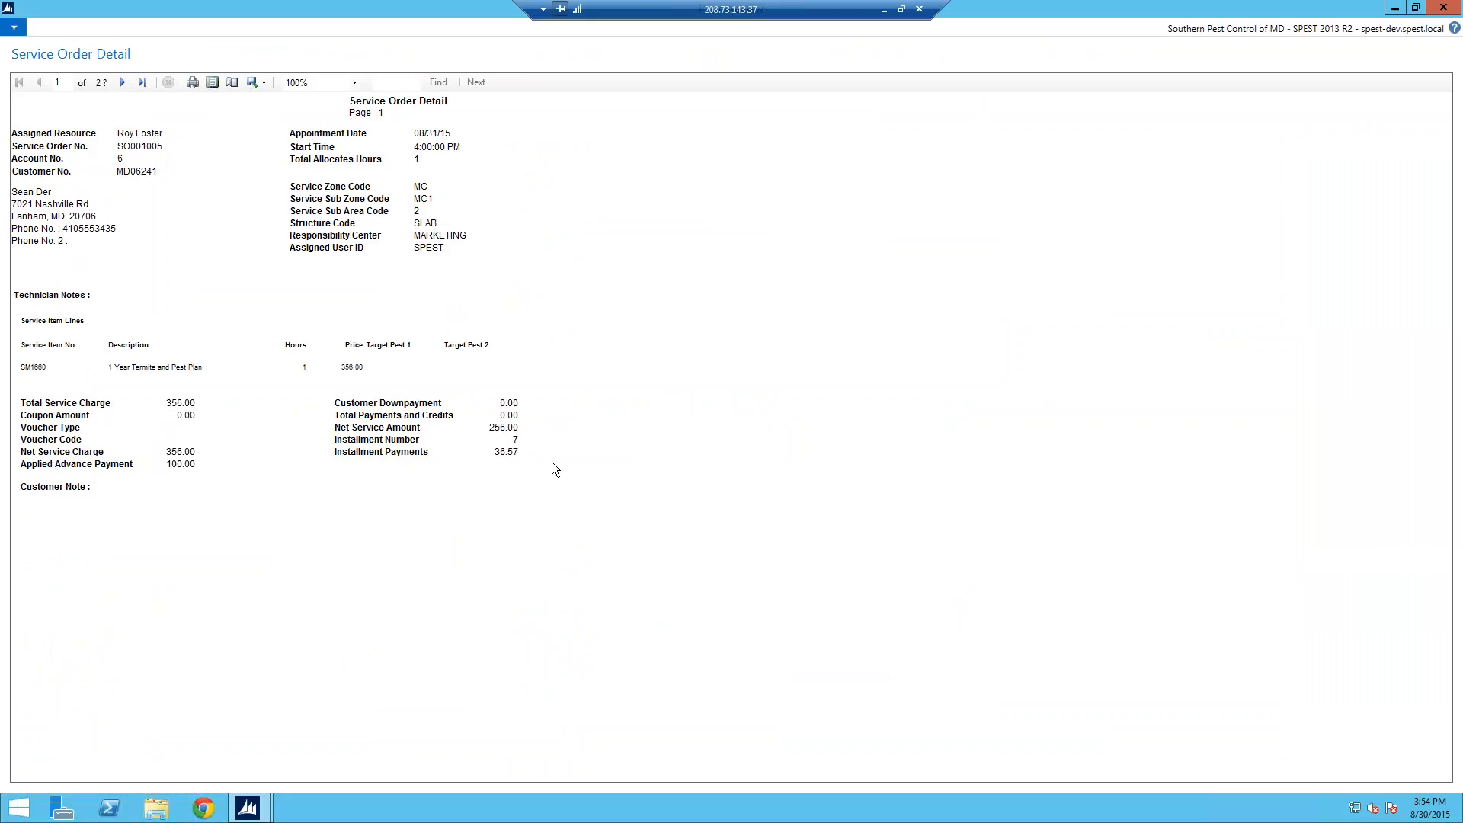
key("Escape")
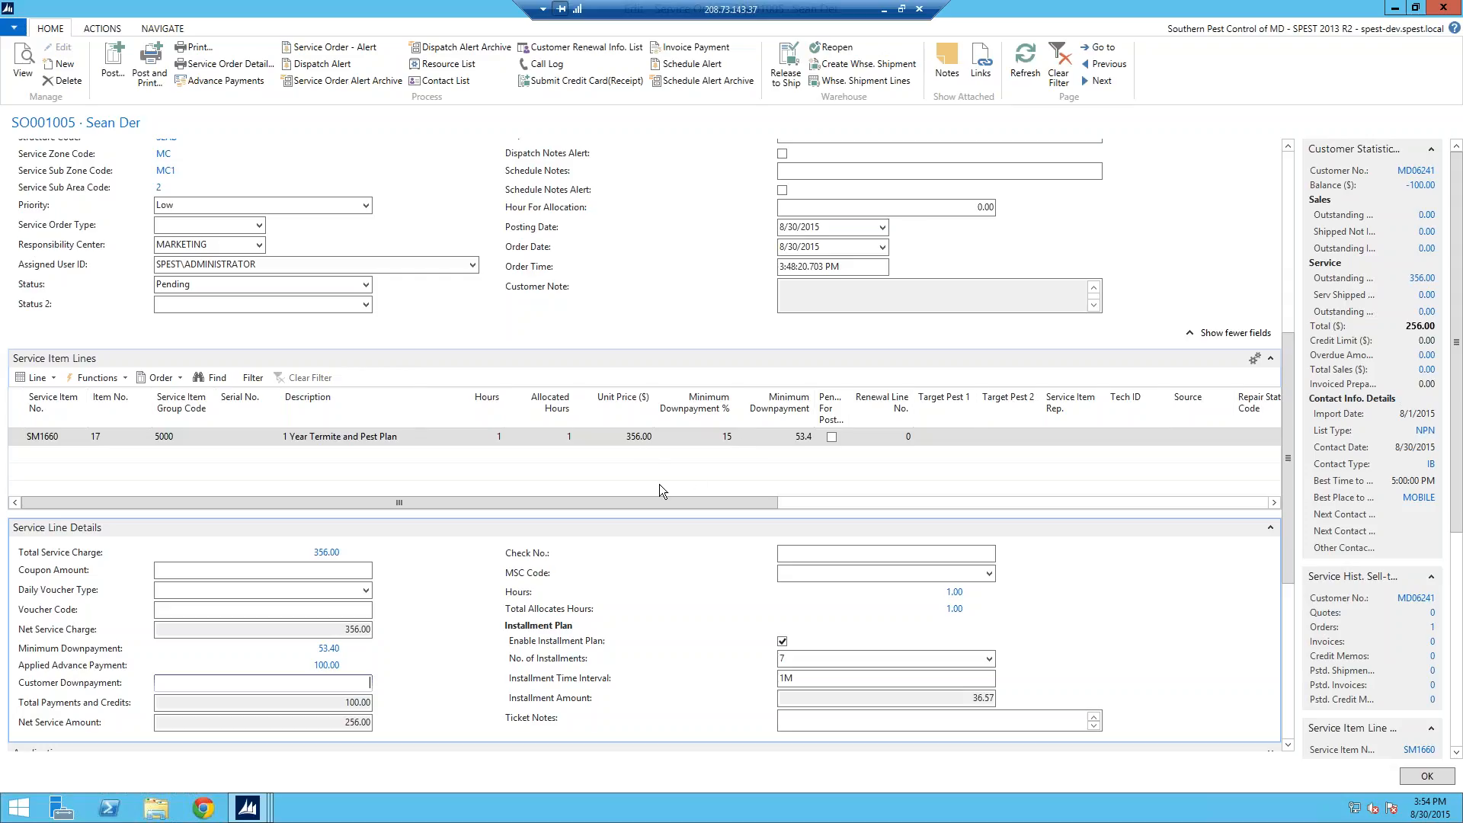
key("Escape")
key("Escape")
key("Escape")
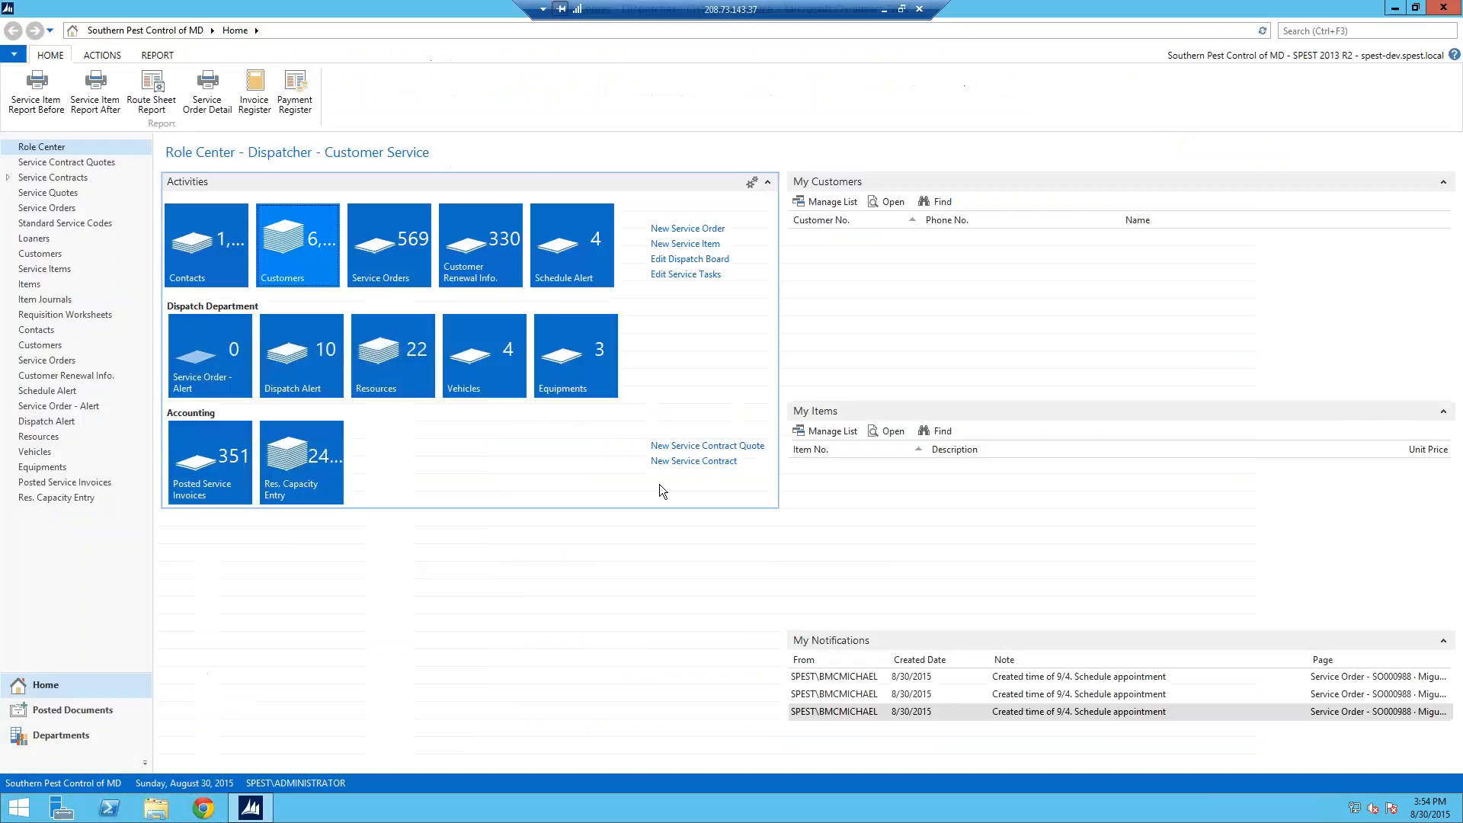
Step: Filter renewals to month week 91 and create a service order from the pending 133.00 renewal dated 9/4/2015
left_click(469, 253)
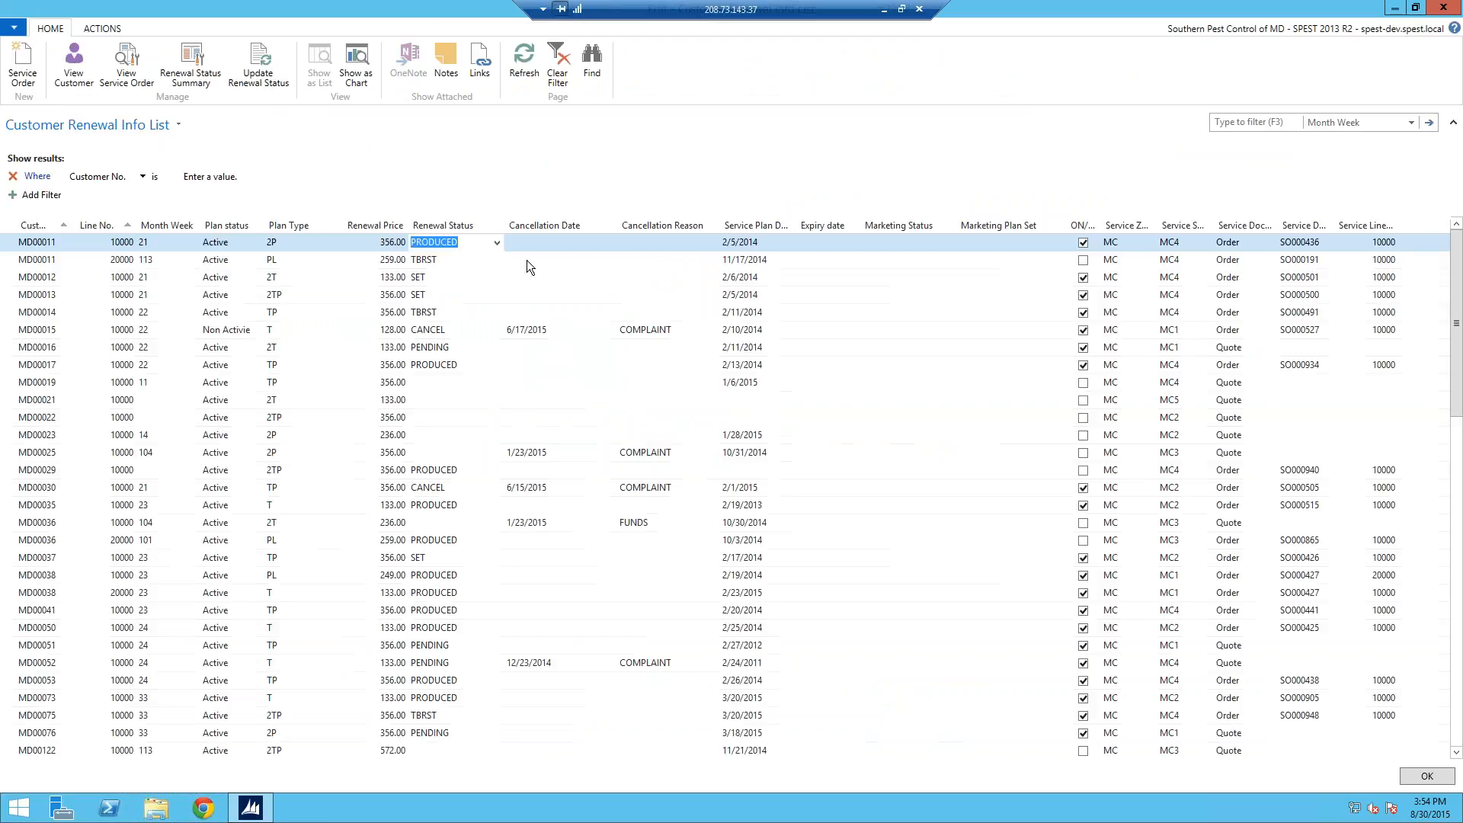
left_click(1257, 122)
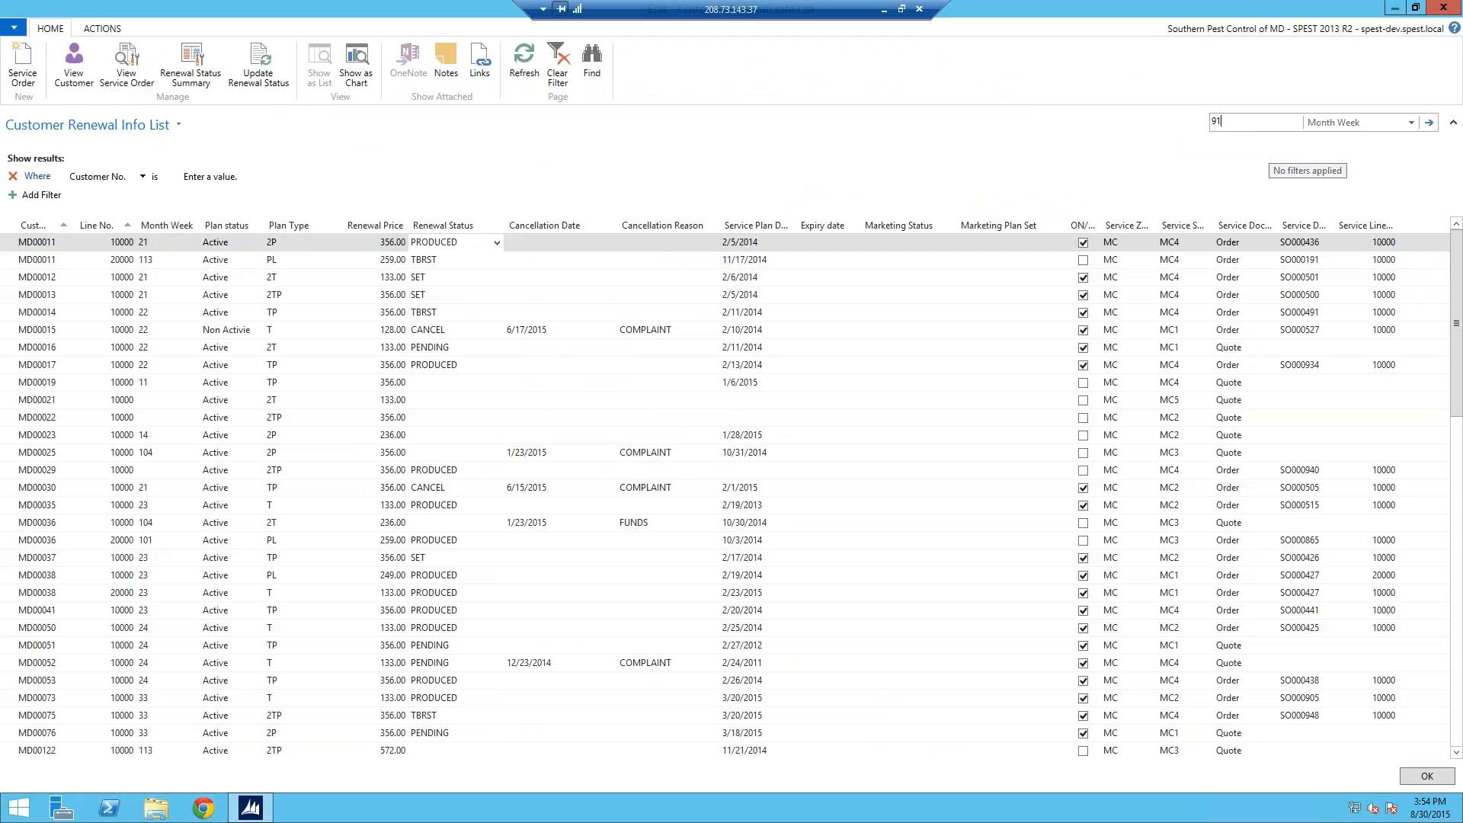
key("Return")
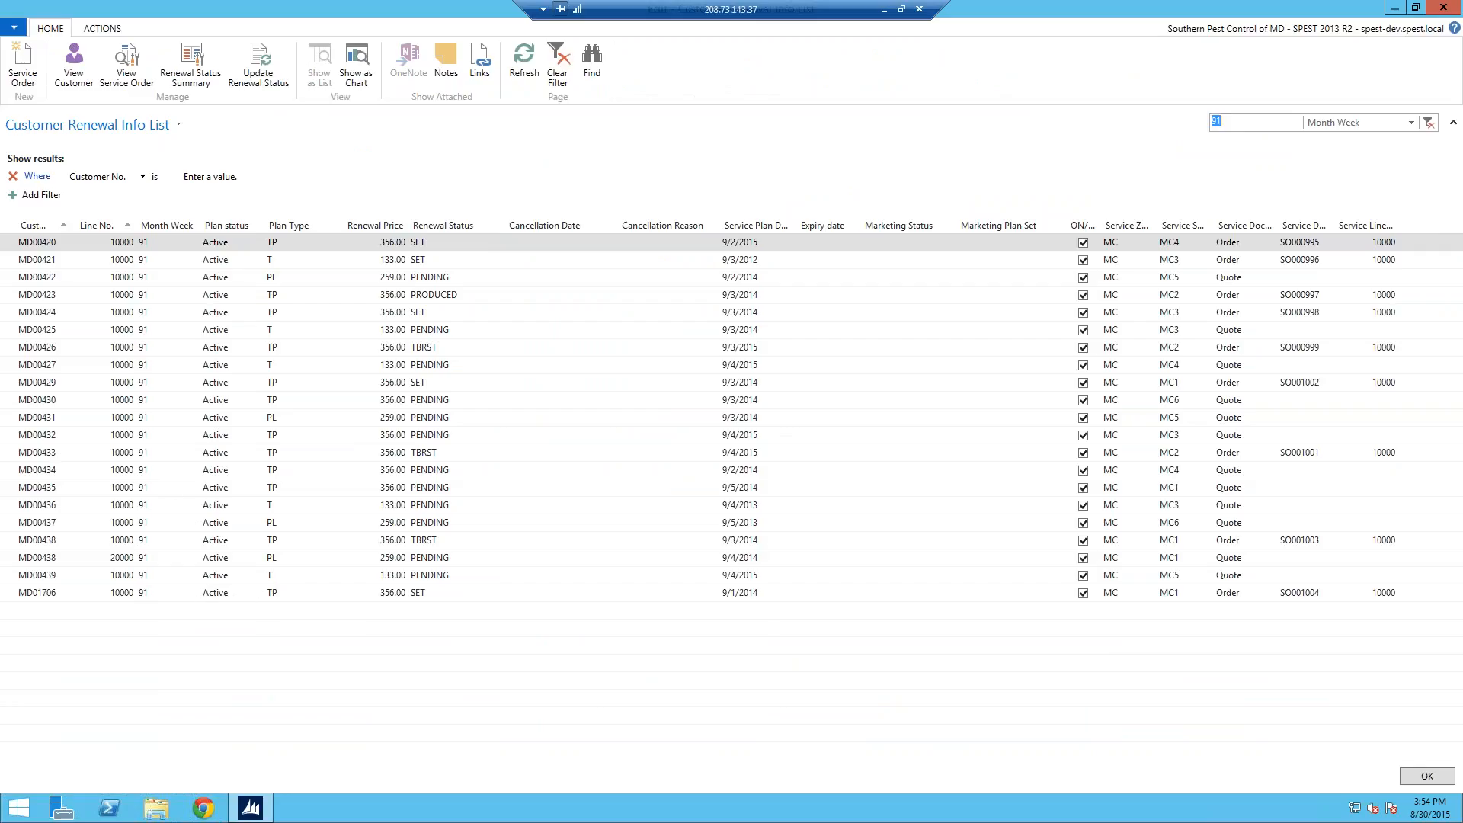
left_click(23, 576)
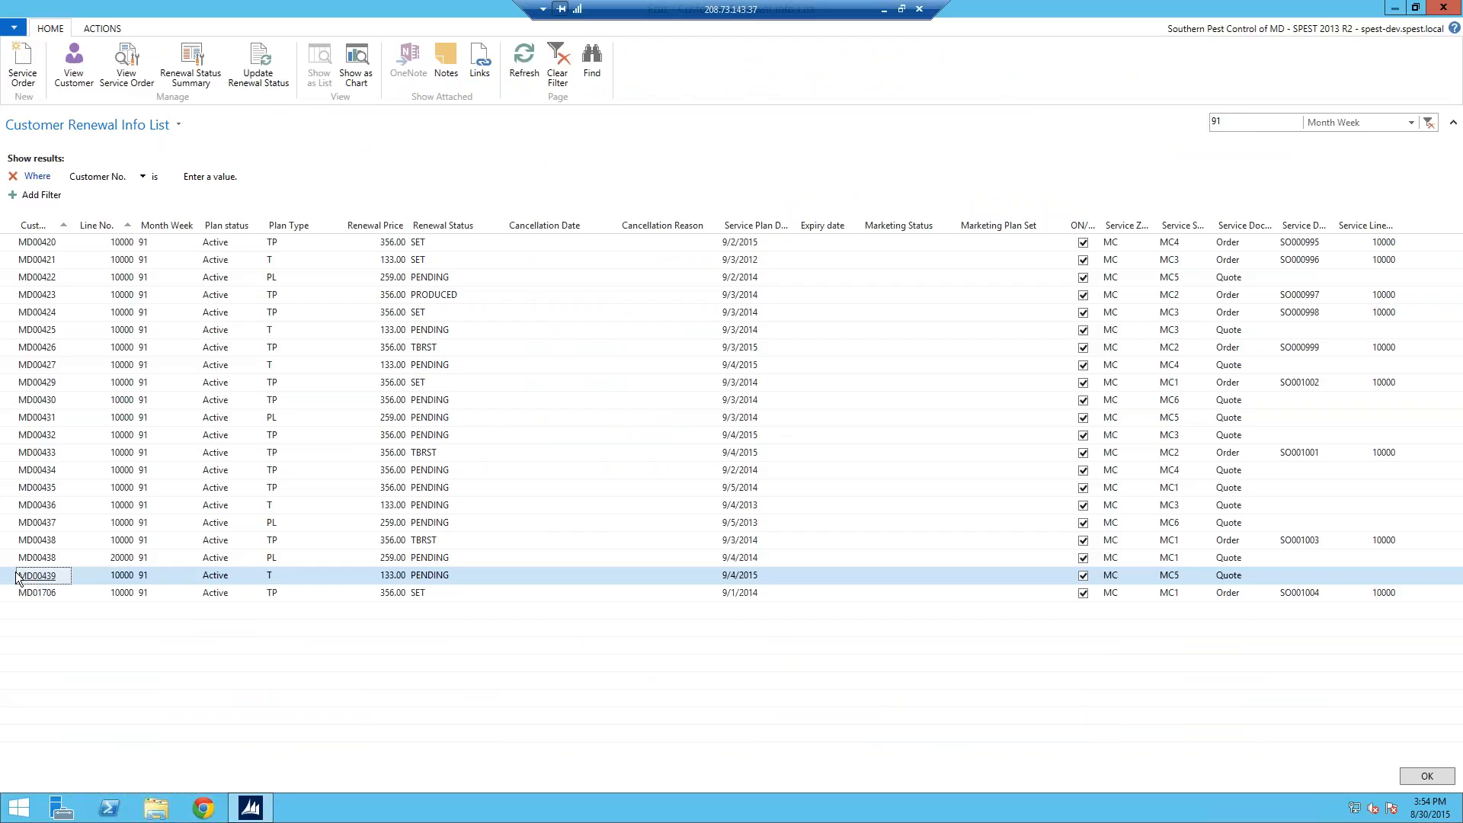
left_click(23, 67)
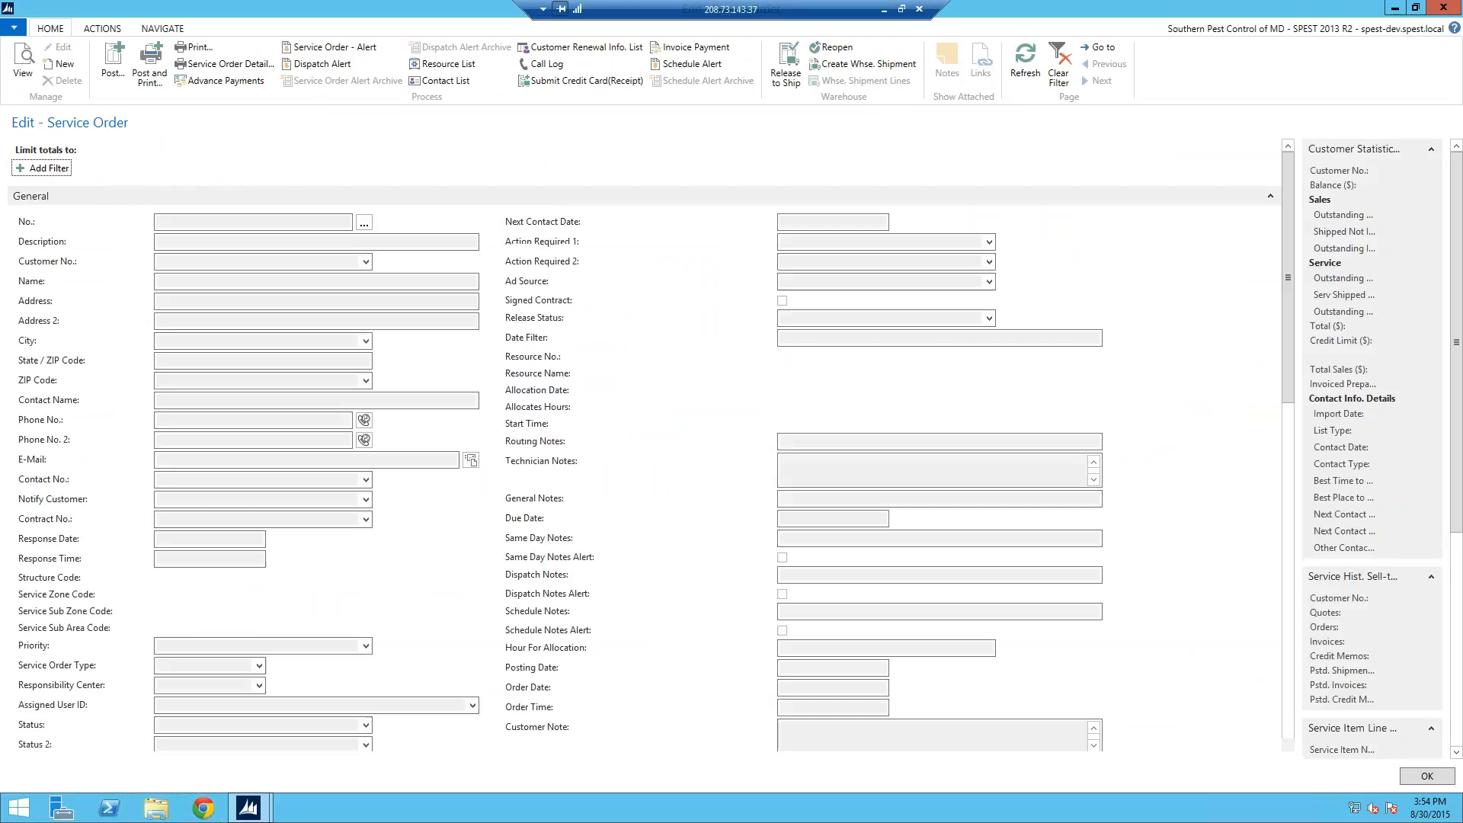
Step: Empty the customer card's E-Mail field of the Declined Email placeholder and close the card
left_click_drag(1291, 349, 1297, 426)
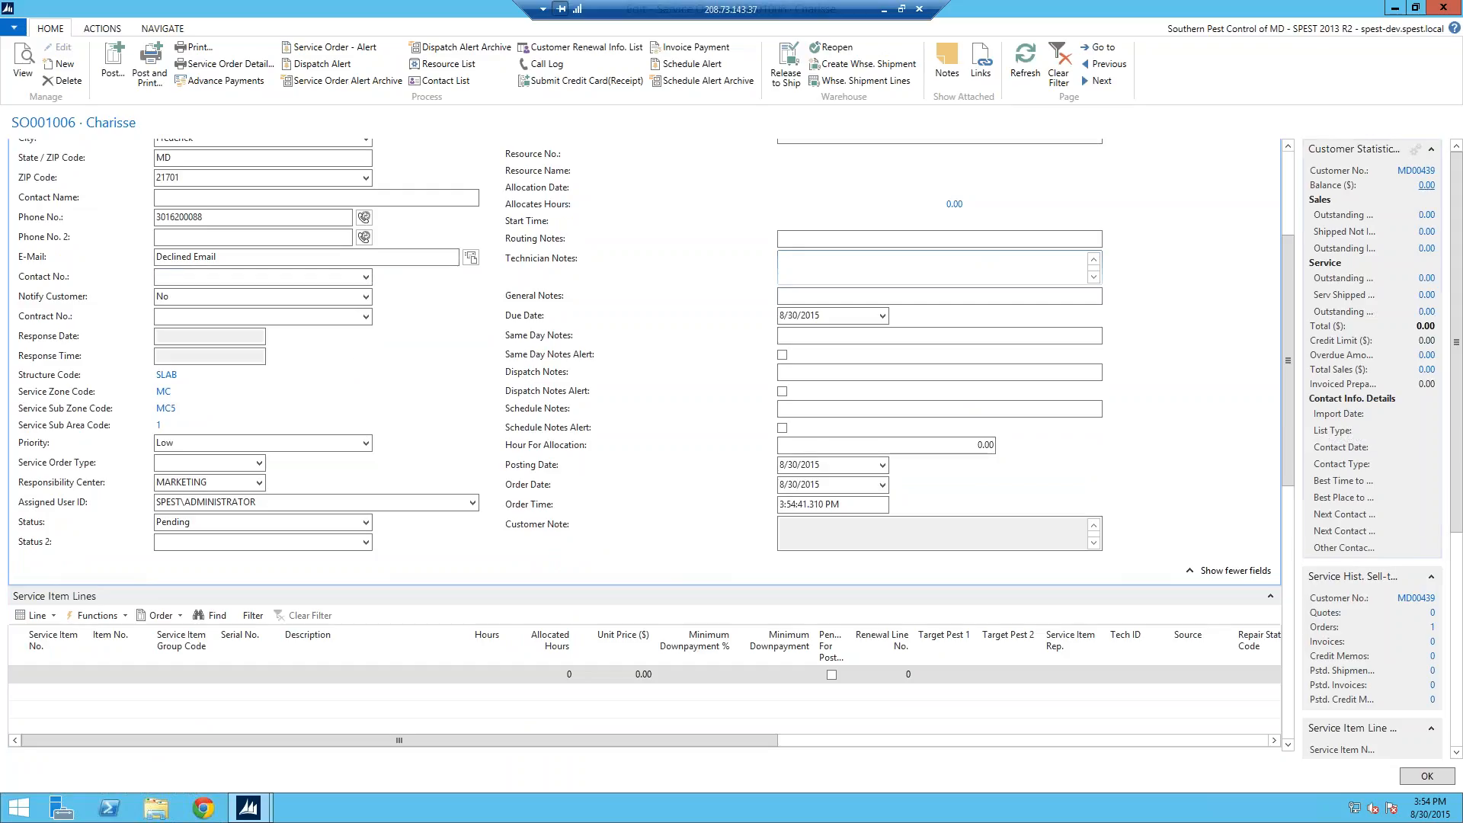
left_click(1422, 170)
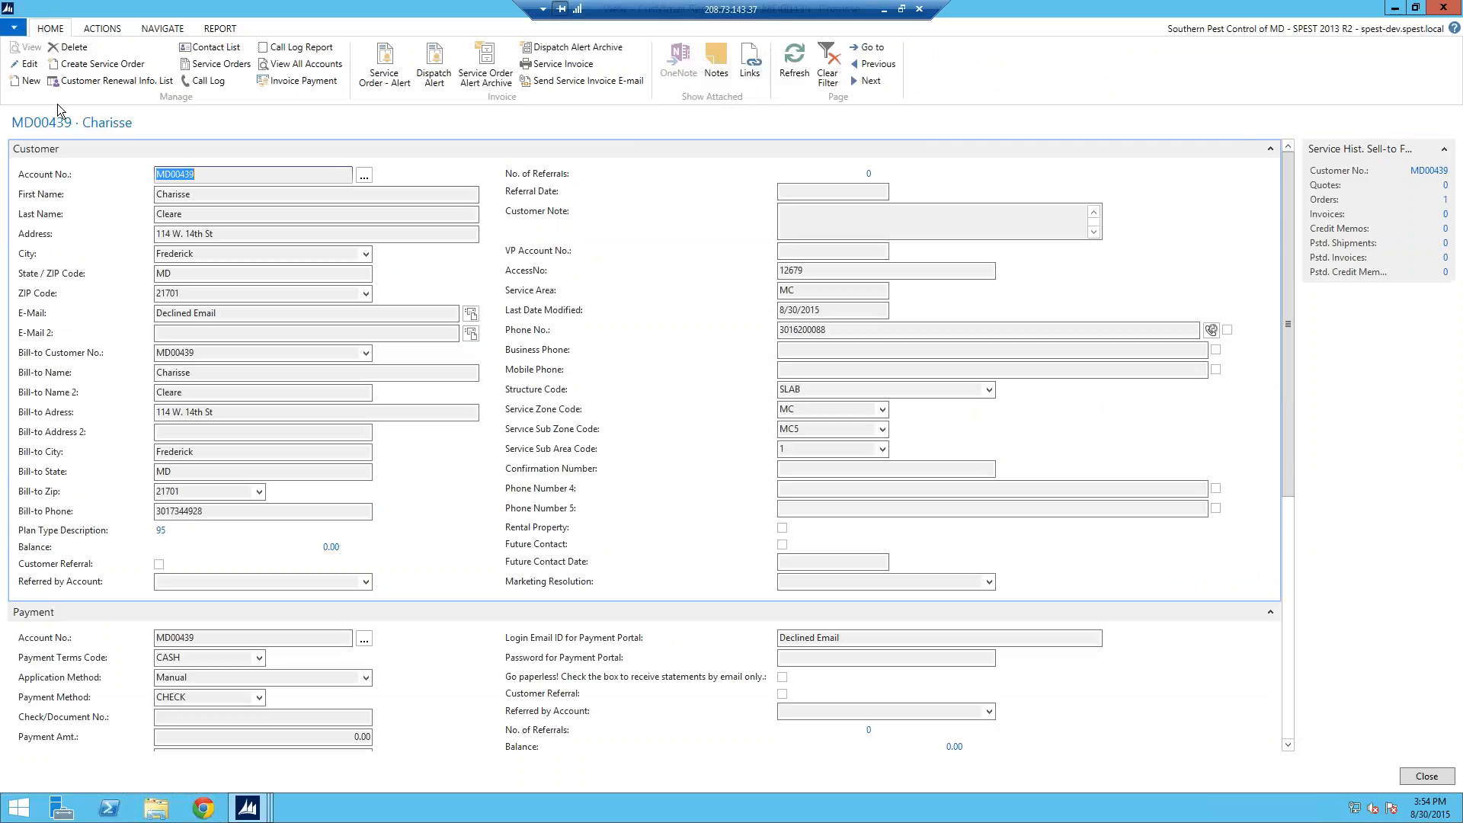
left_click(30, 66)
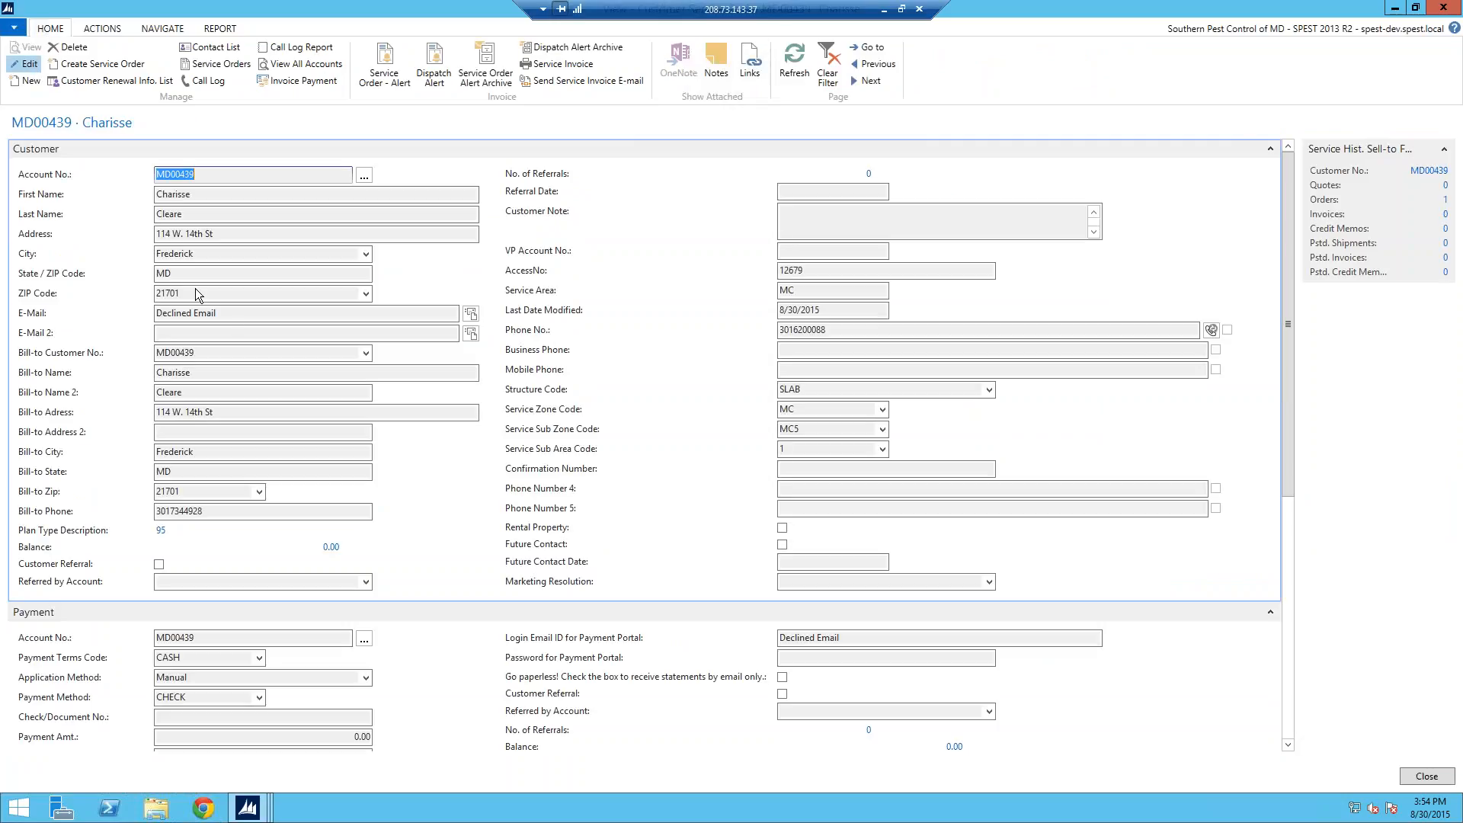
left_click(234, 314)
key("Delete")
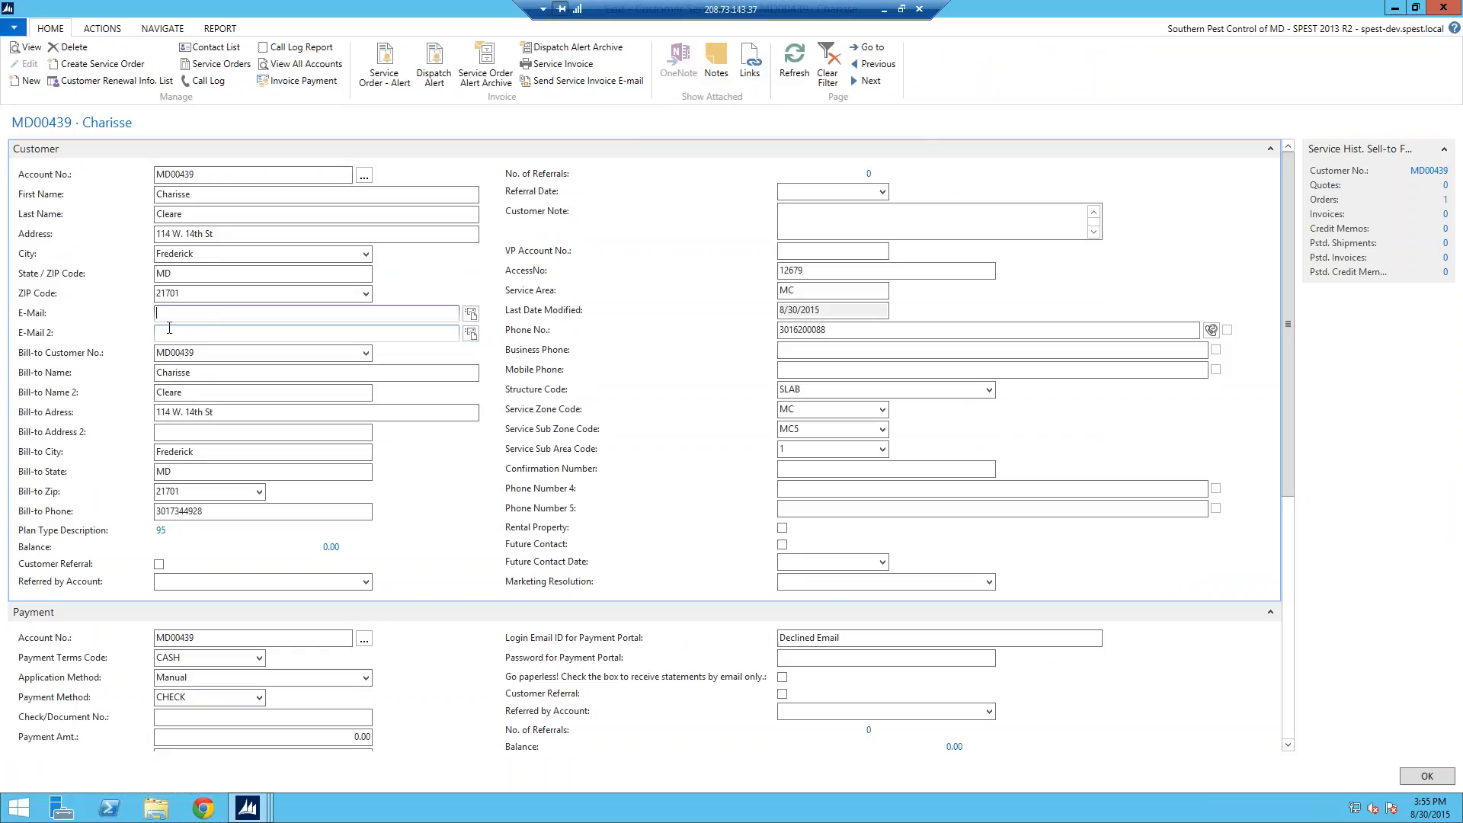
left_click(191, 333)
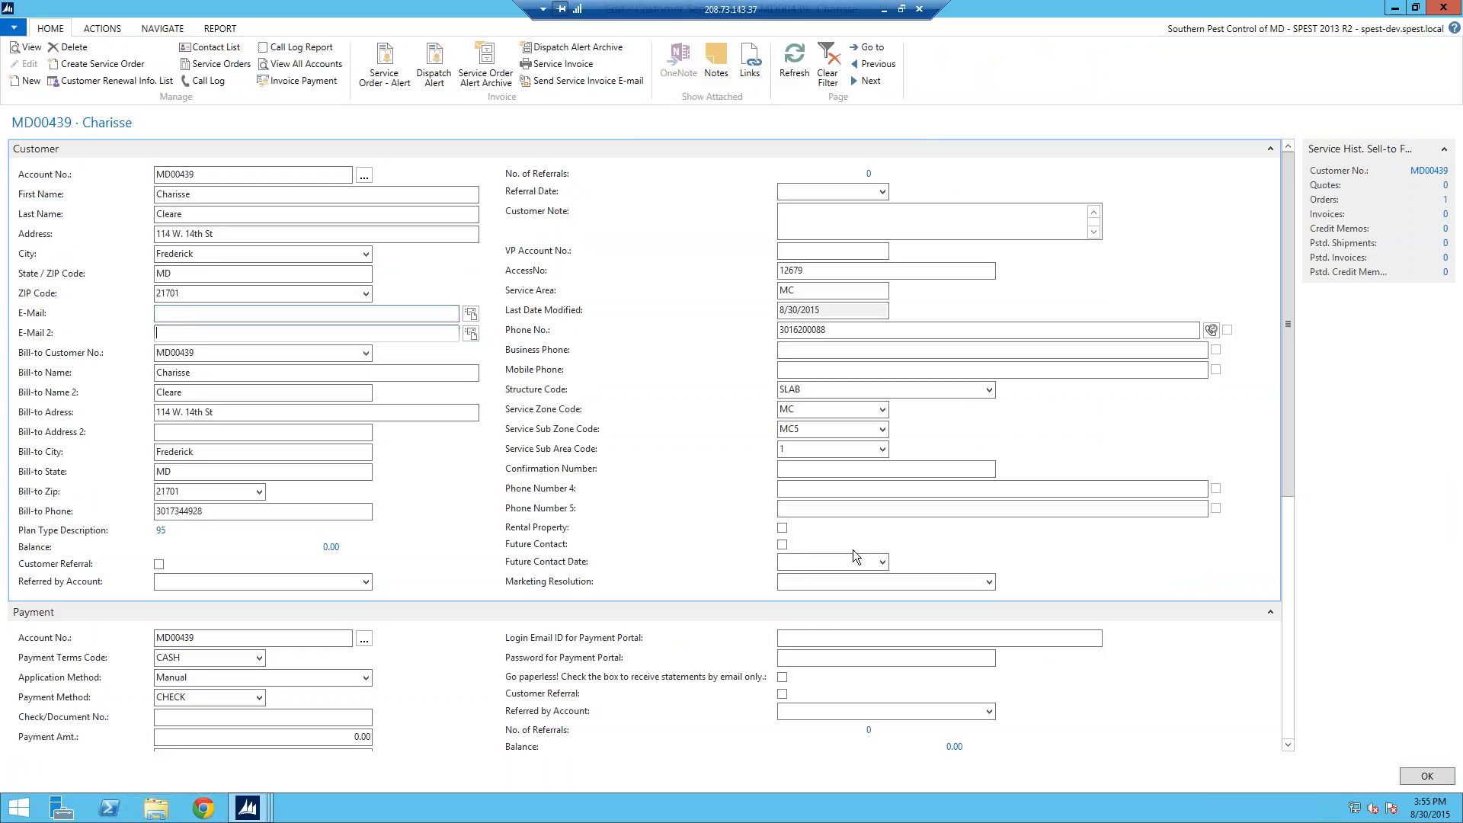
left_click(1426, 779)
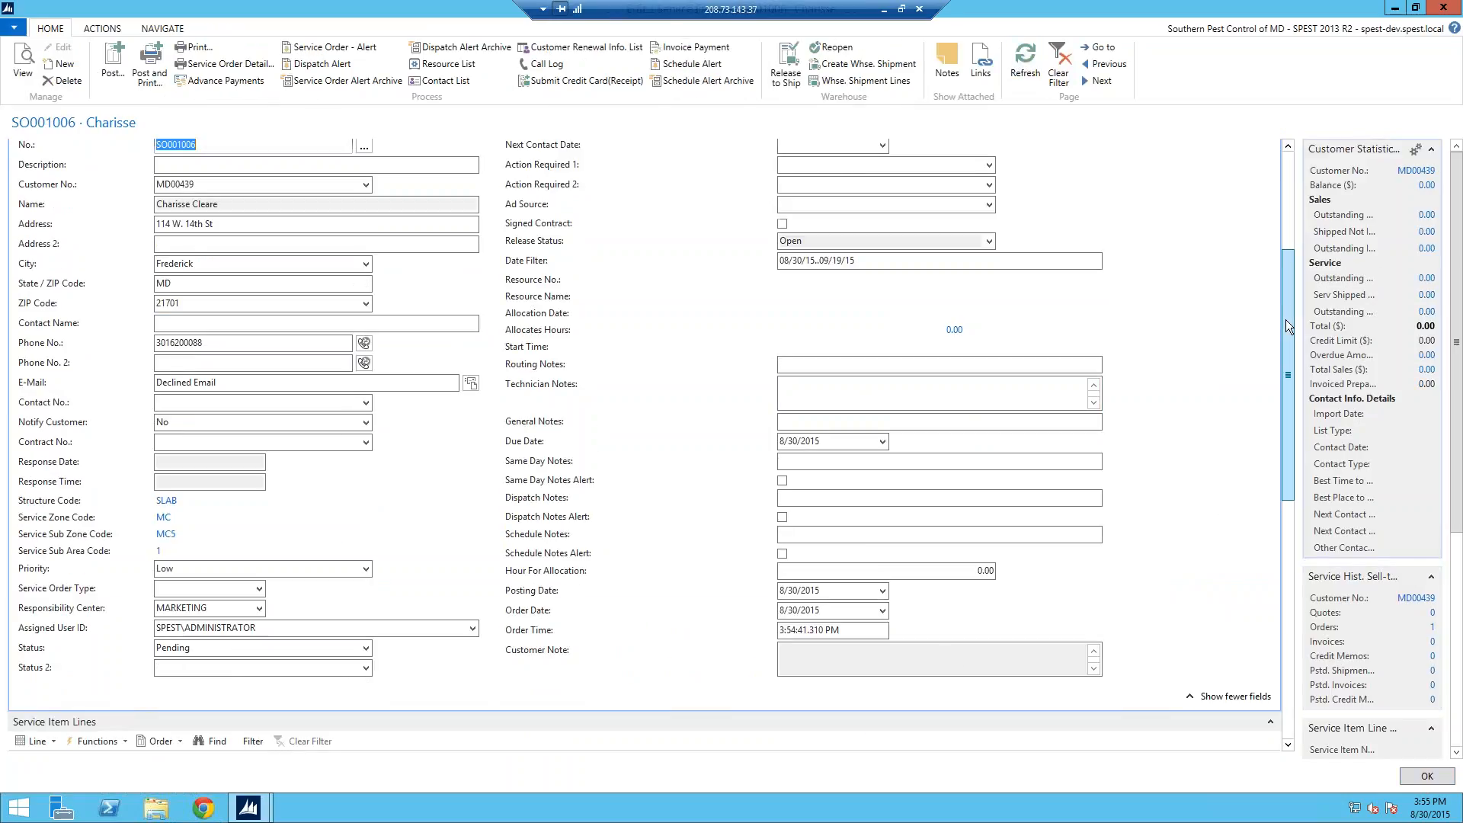
Step: Add a service item line from the Service Plan Renewal template
scroll(1286, 302, "down", 3)
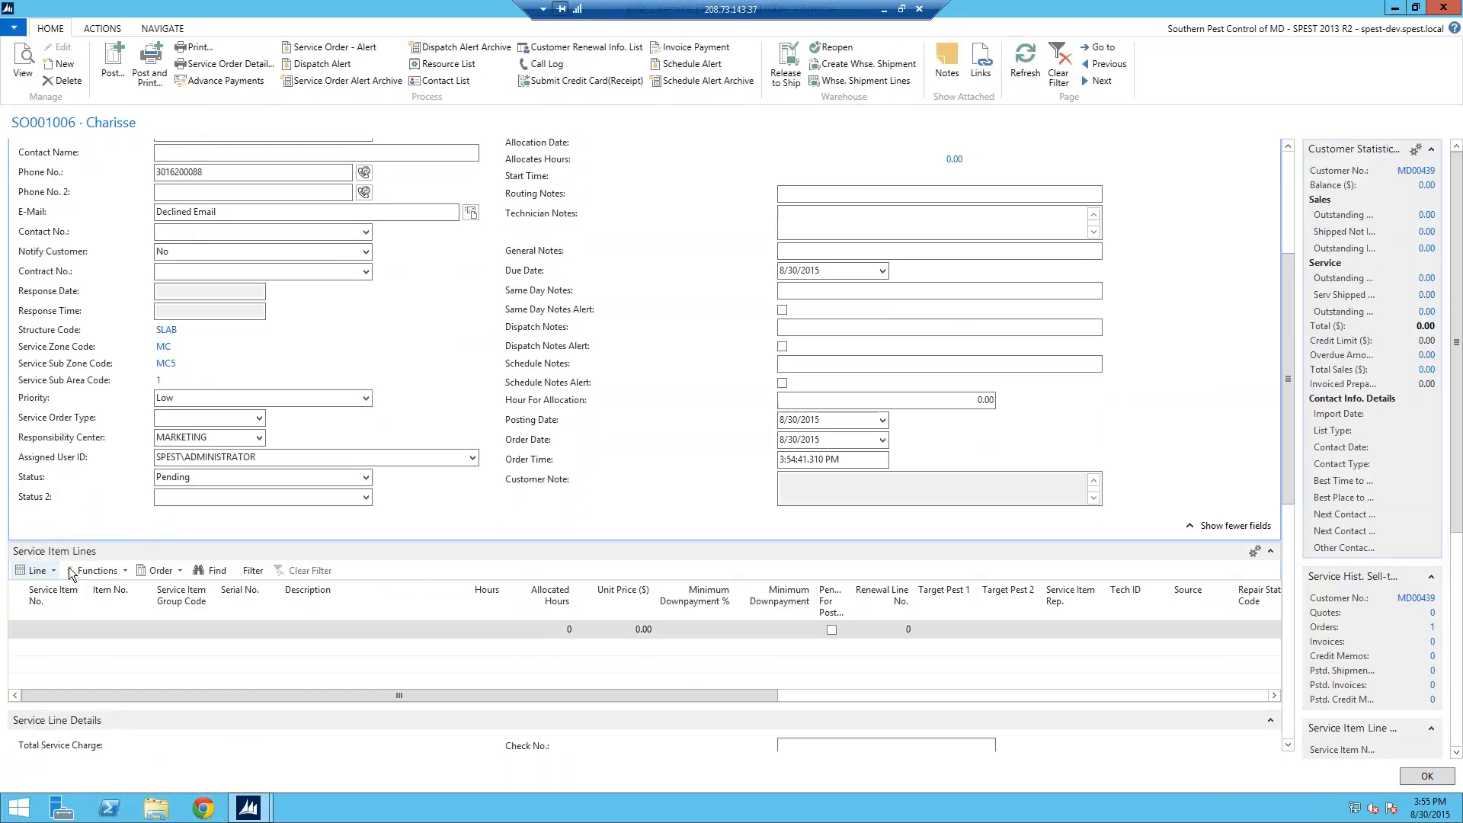
left_click(43, 577)
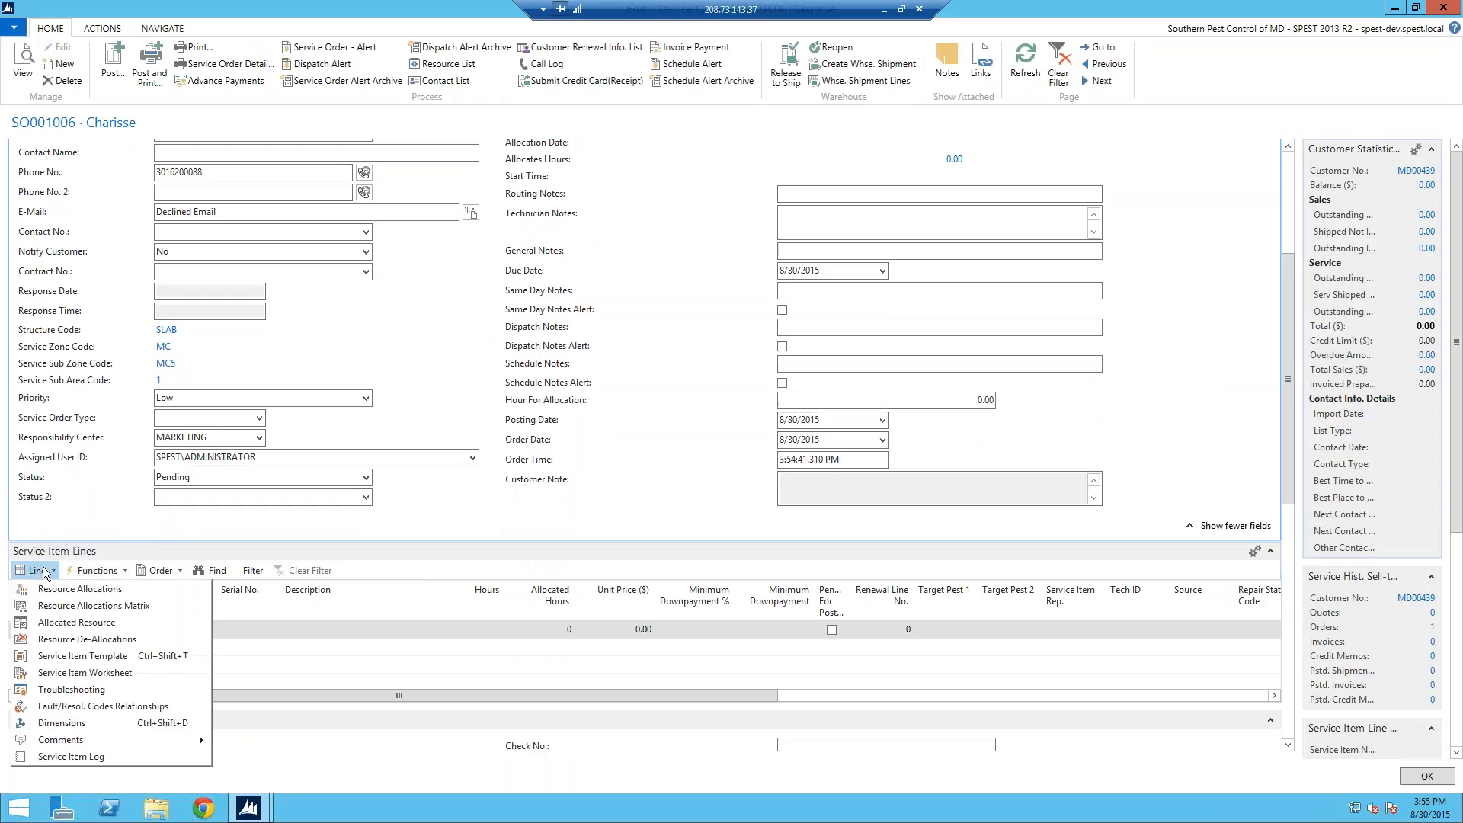
left_click(73, 654)
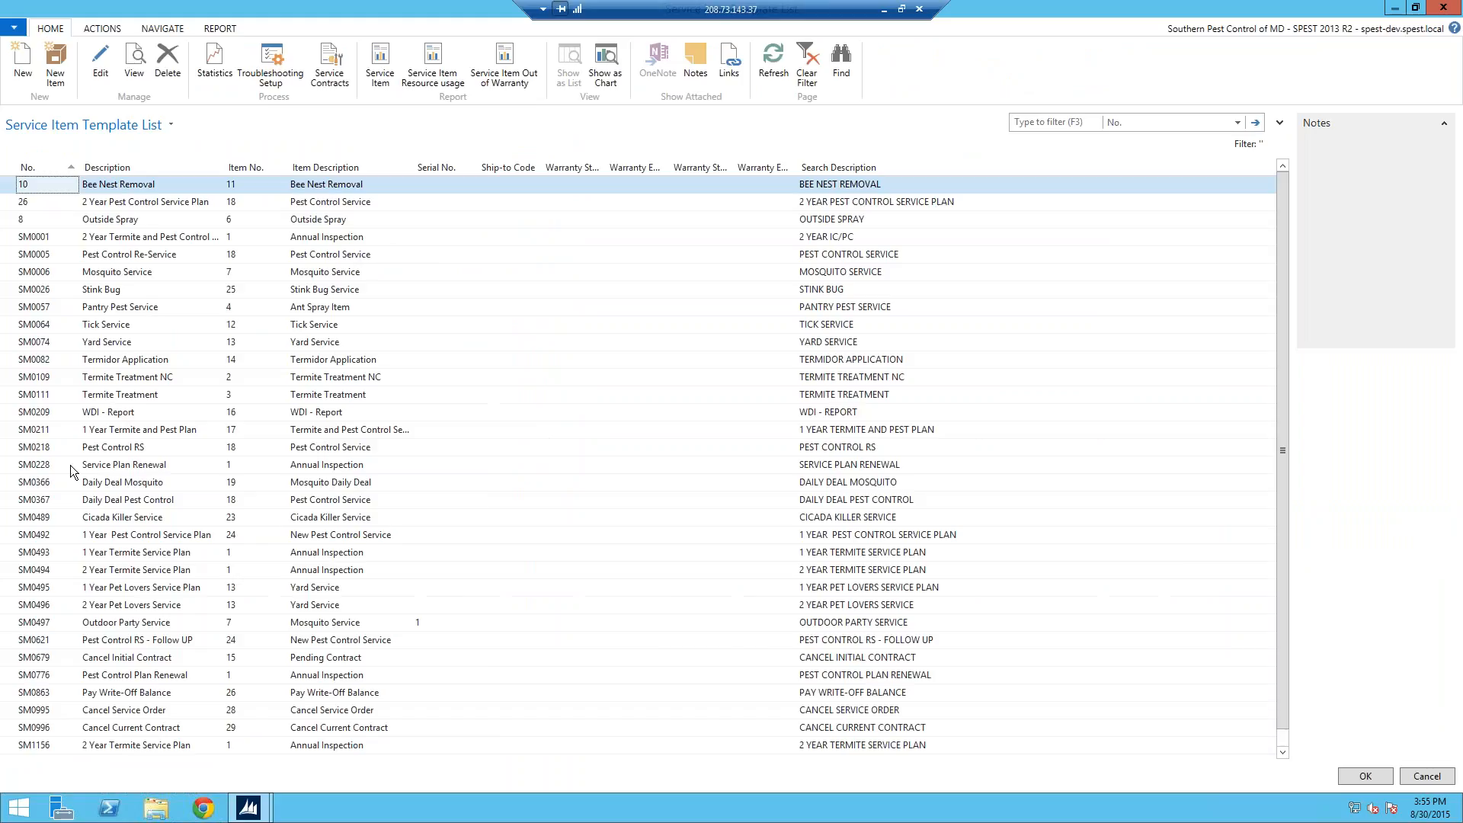
left_click(45, 464)
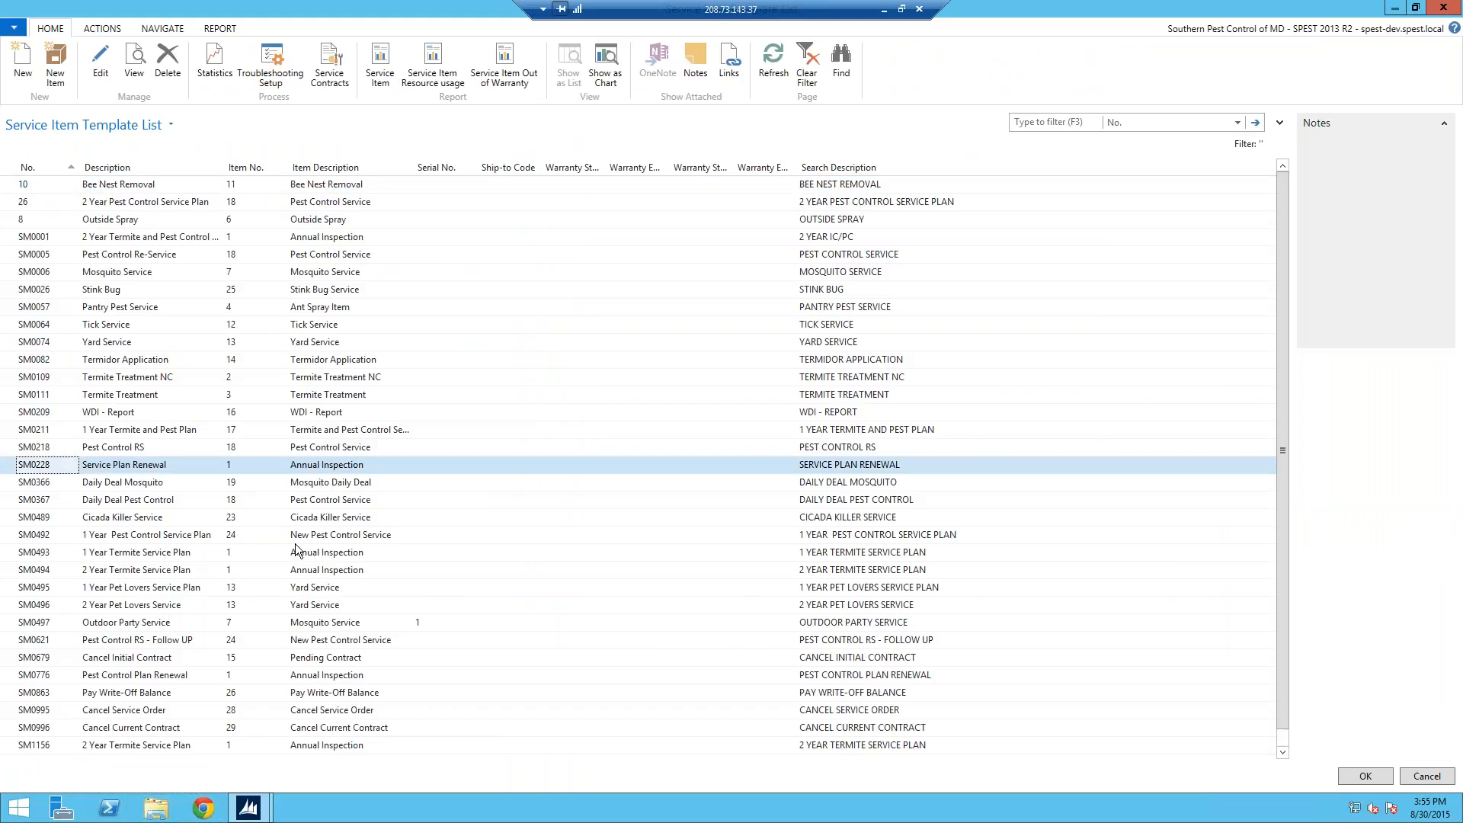
left_click(1361, 775)
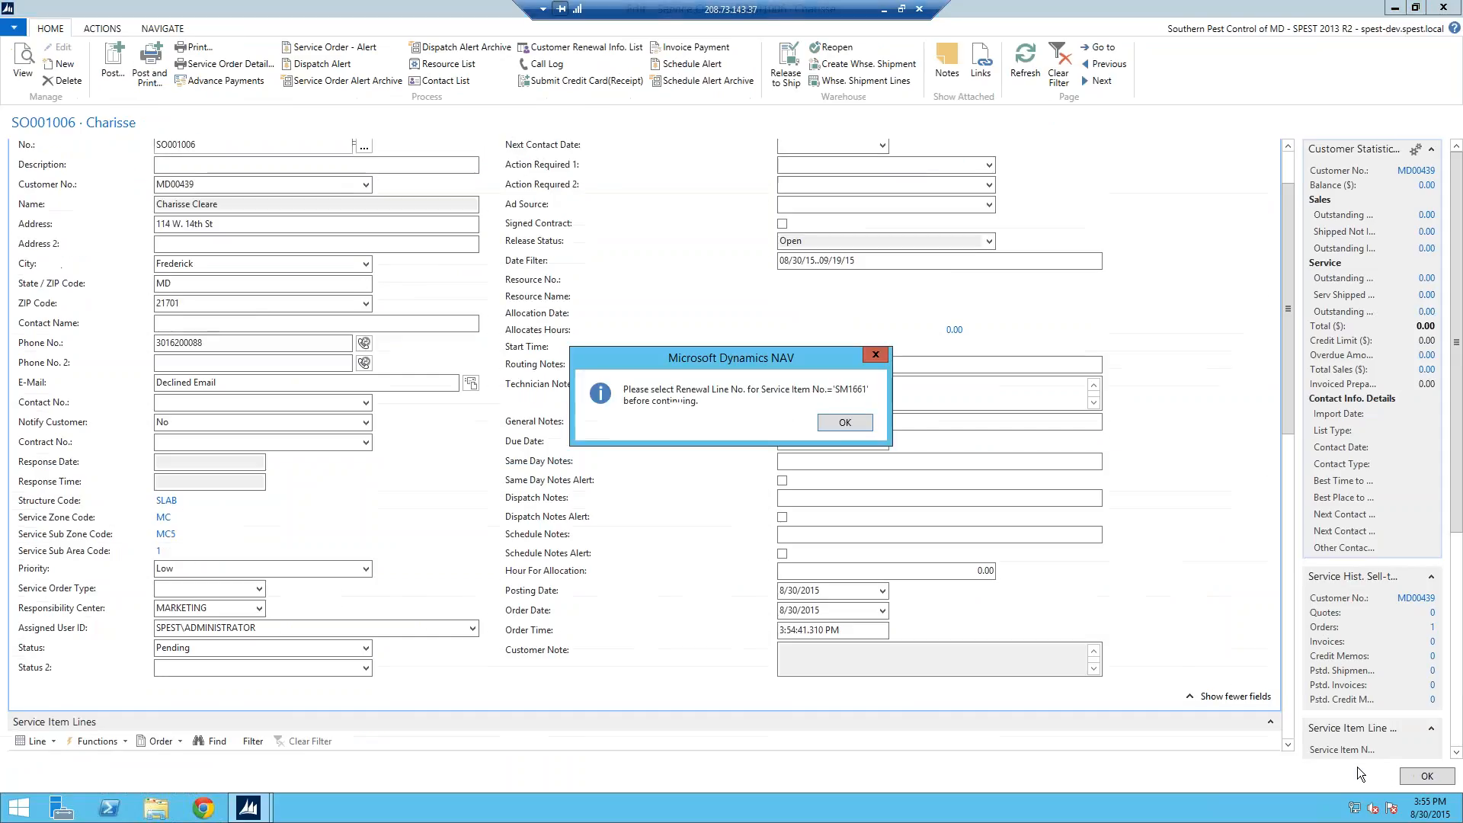
left_click(861, 424)
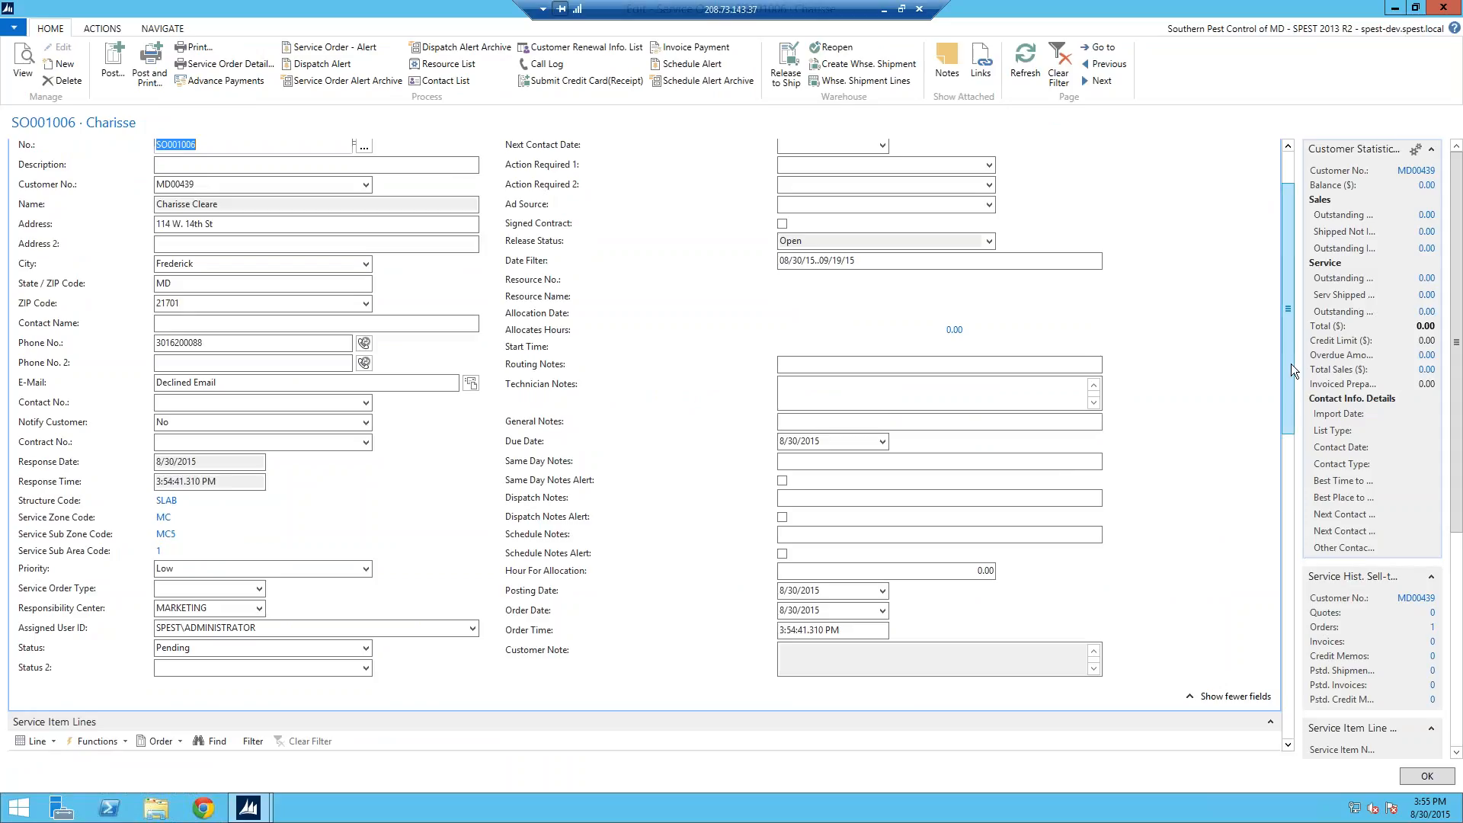
Step: Link the new SM1661 line to renewal line 10000 and refresh so its price becomes 133.00
scroll(1290, 462, "down", 3)
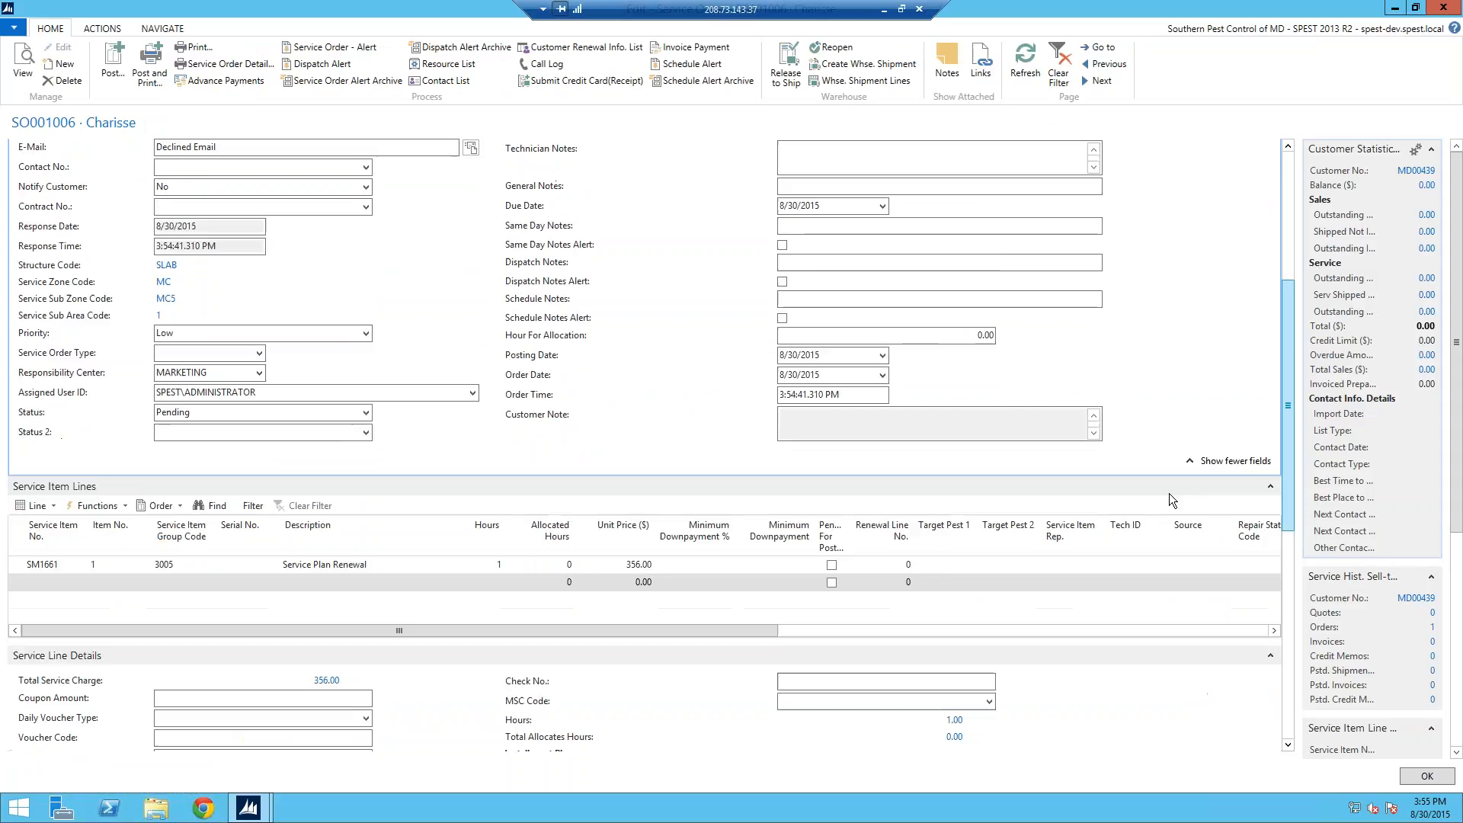
left_click(27, 565)
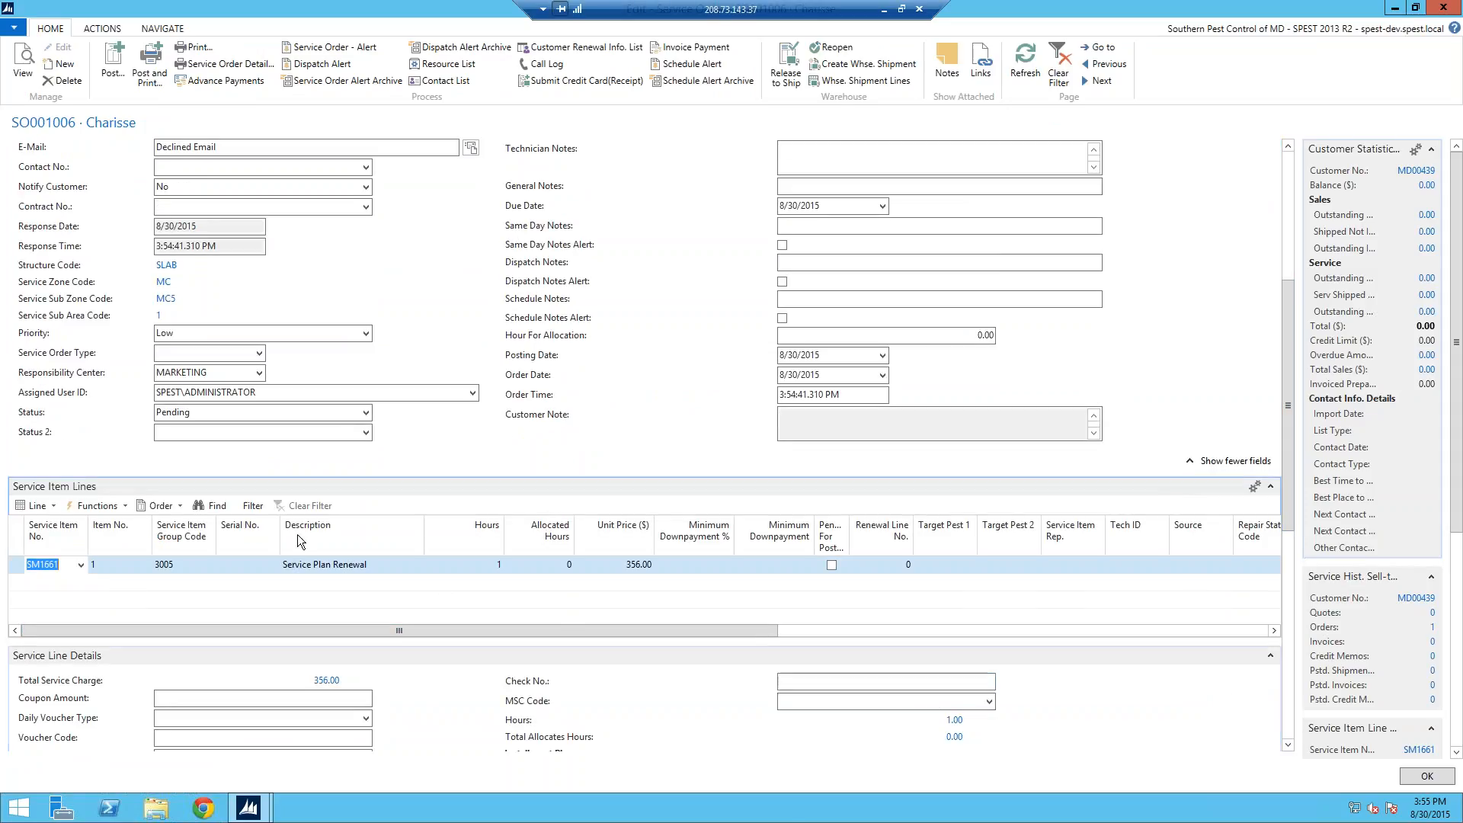
left_click(907, 565)
left_click(907, 565)
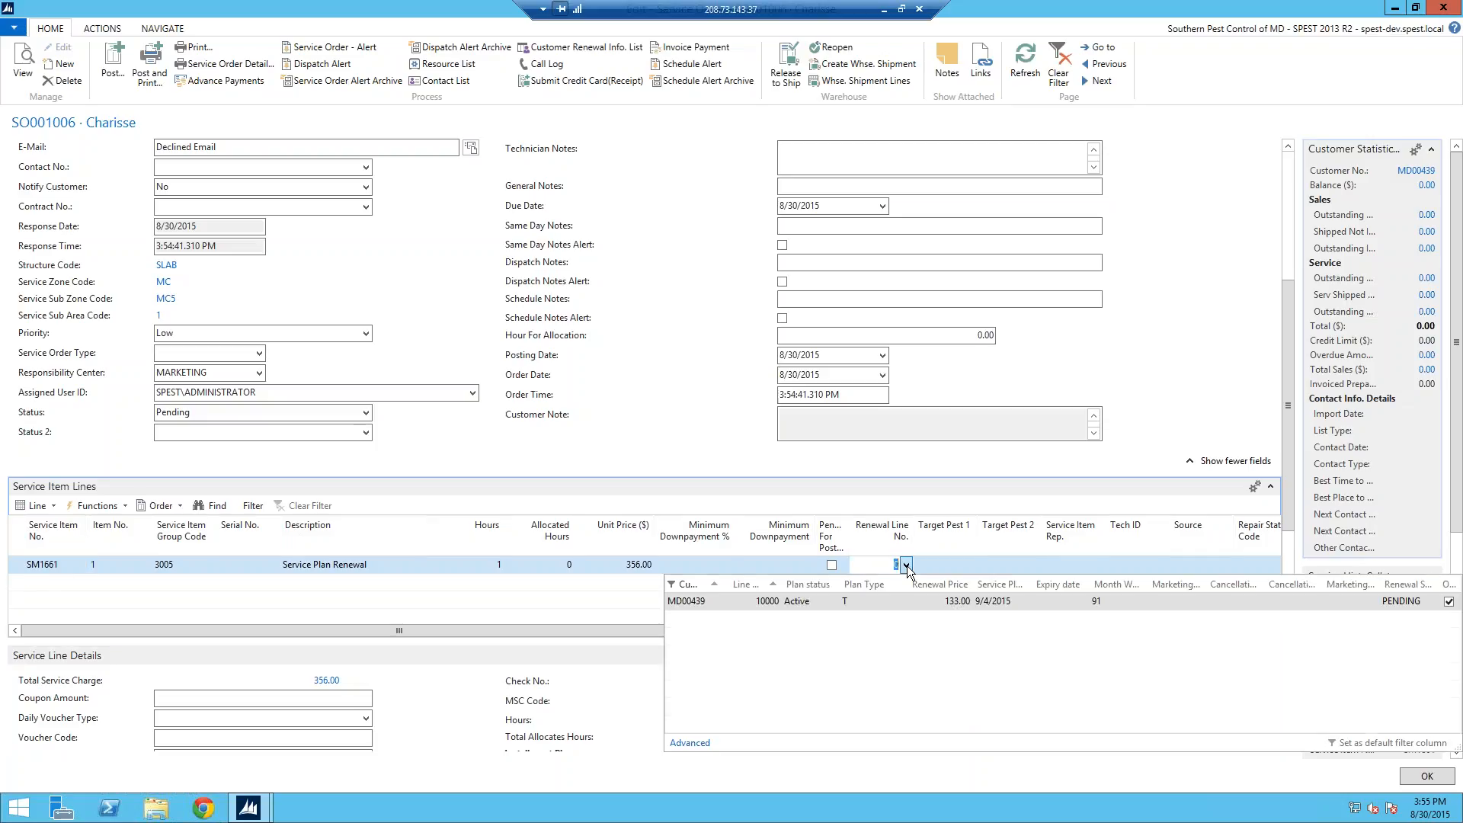
left_click(719, 602)
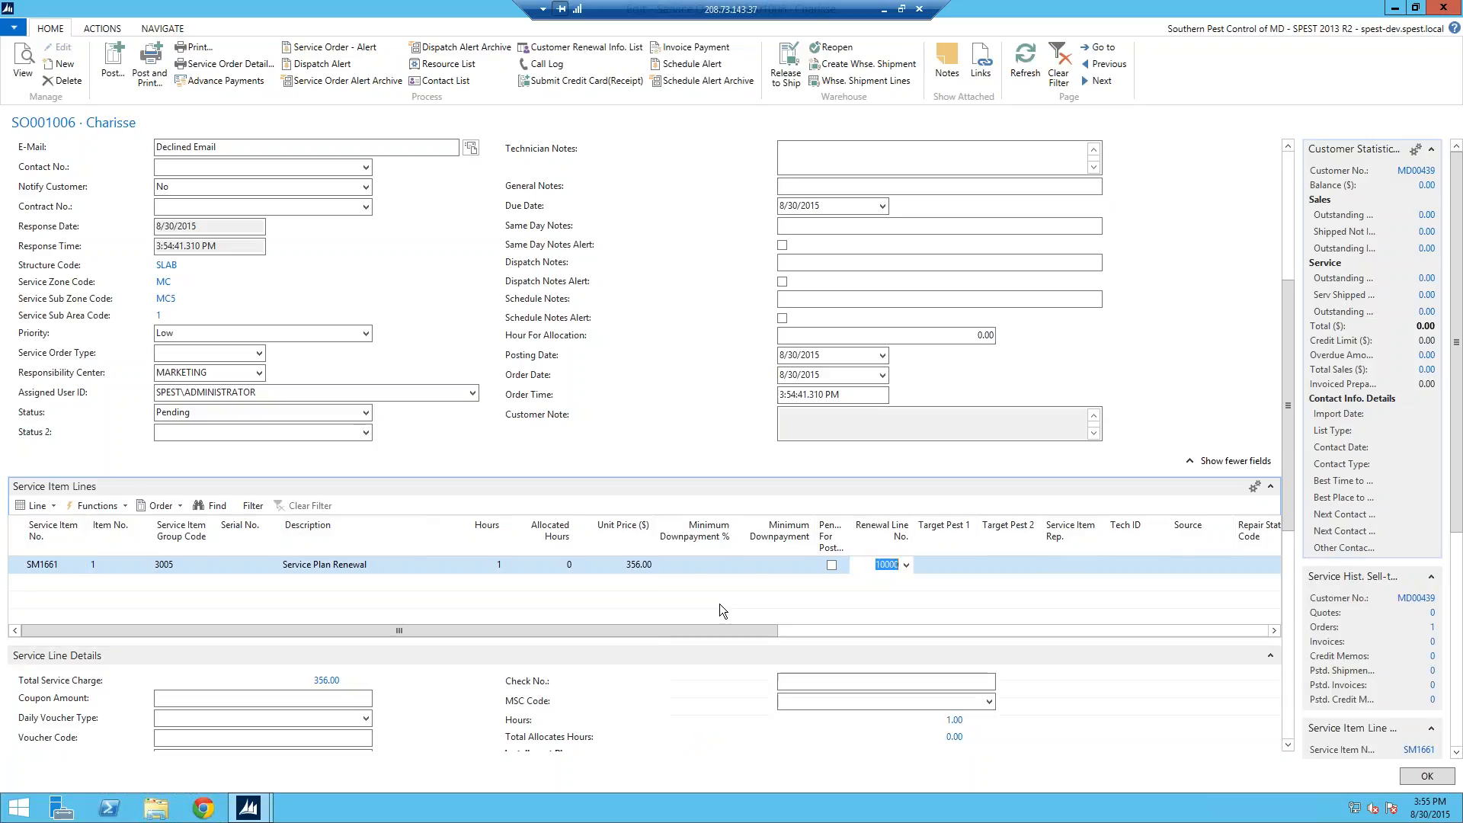
left_click(1025, 65)
left_click_drag(1292, 496, 1292, 538)
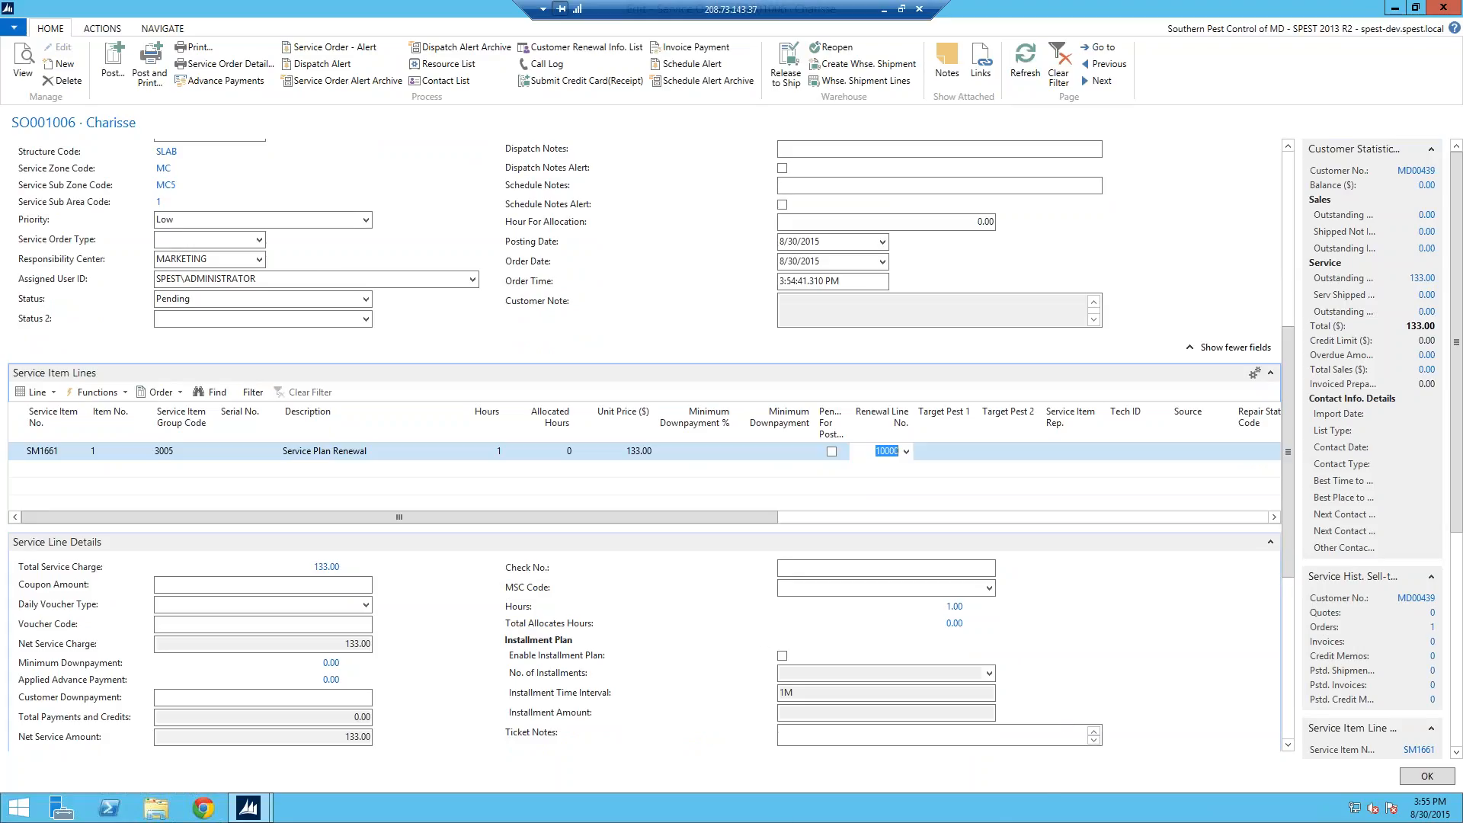
left_click_drag(1296, 407, 1287, 546)
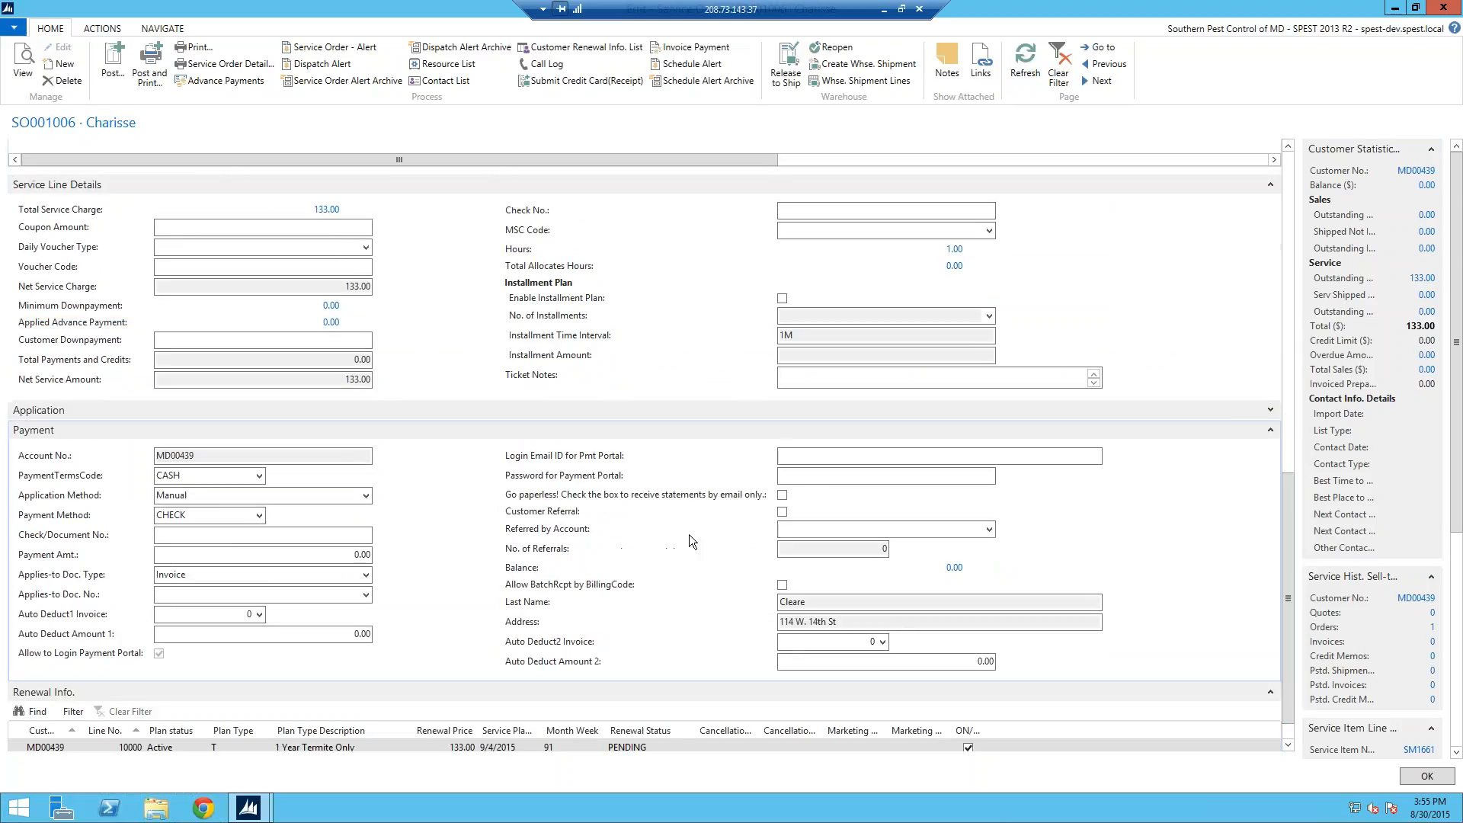
Step: Set the payment method to CREDIT with a payment amount of 133.00
left_click(1269, 432)
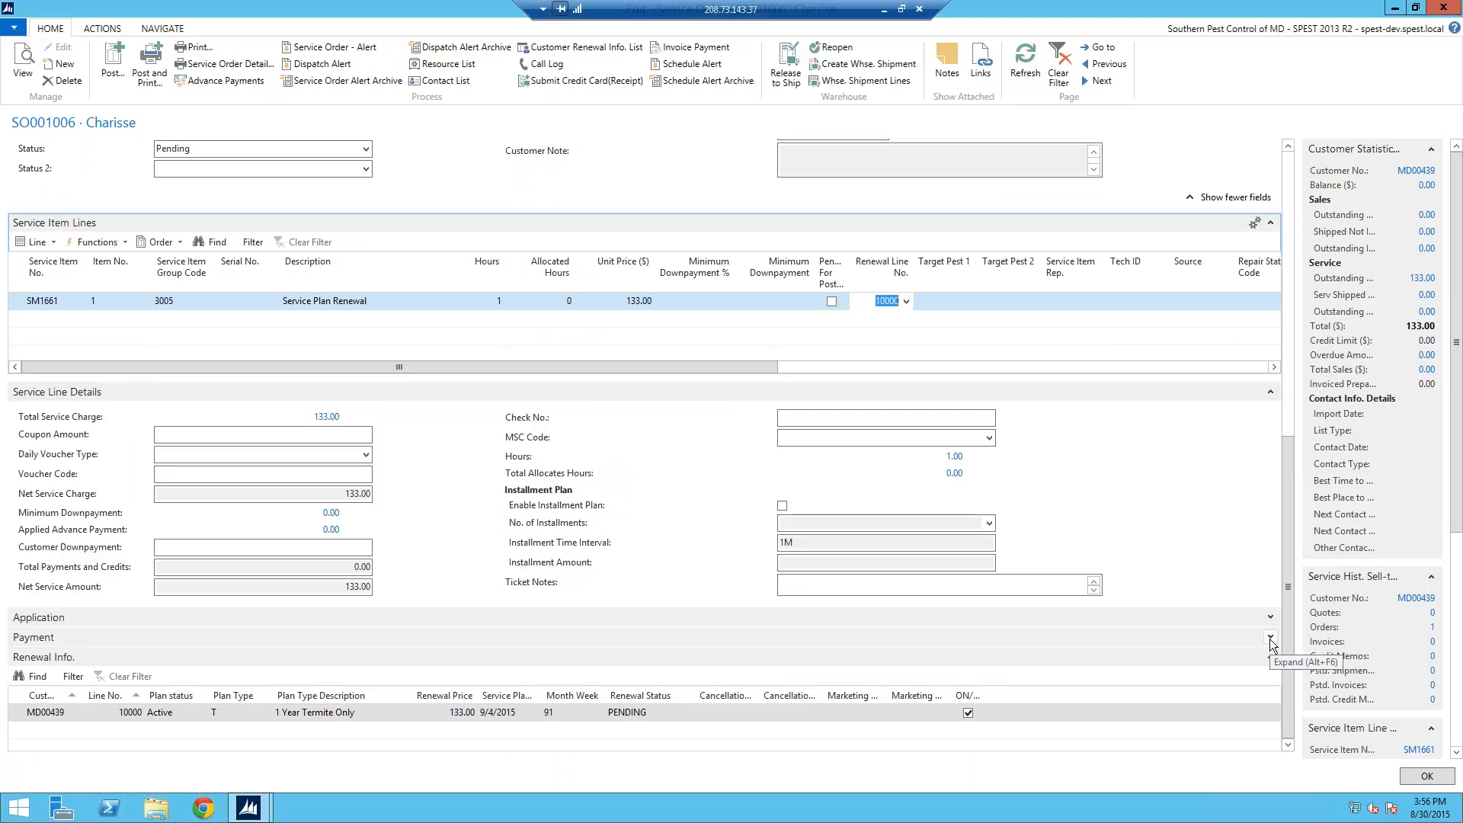
left_click(1270, 638)
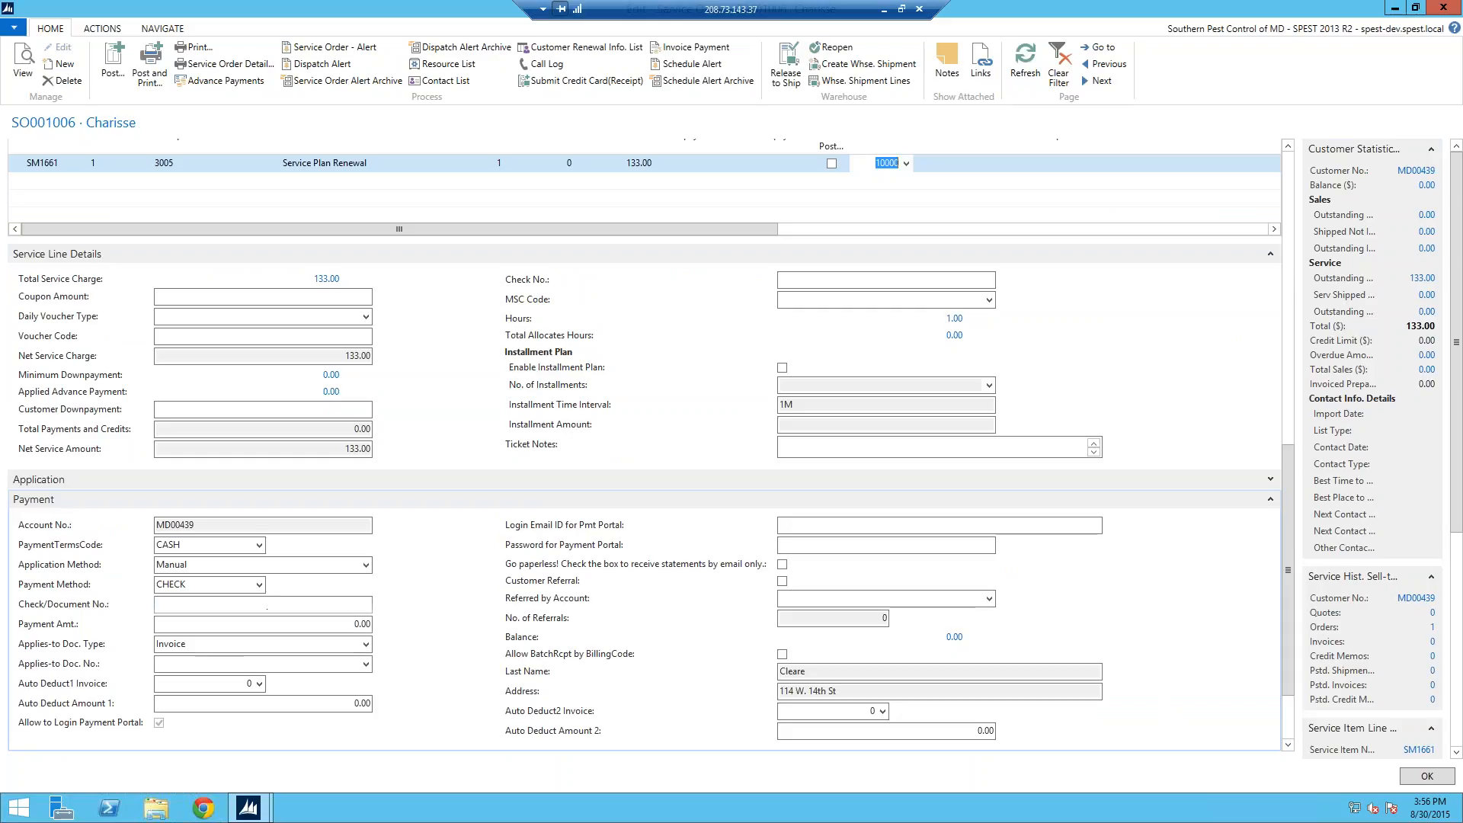
left_click(261, 584)
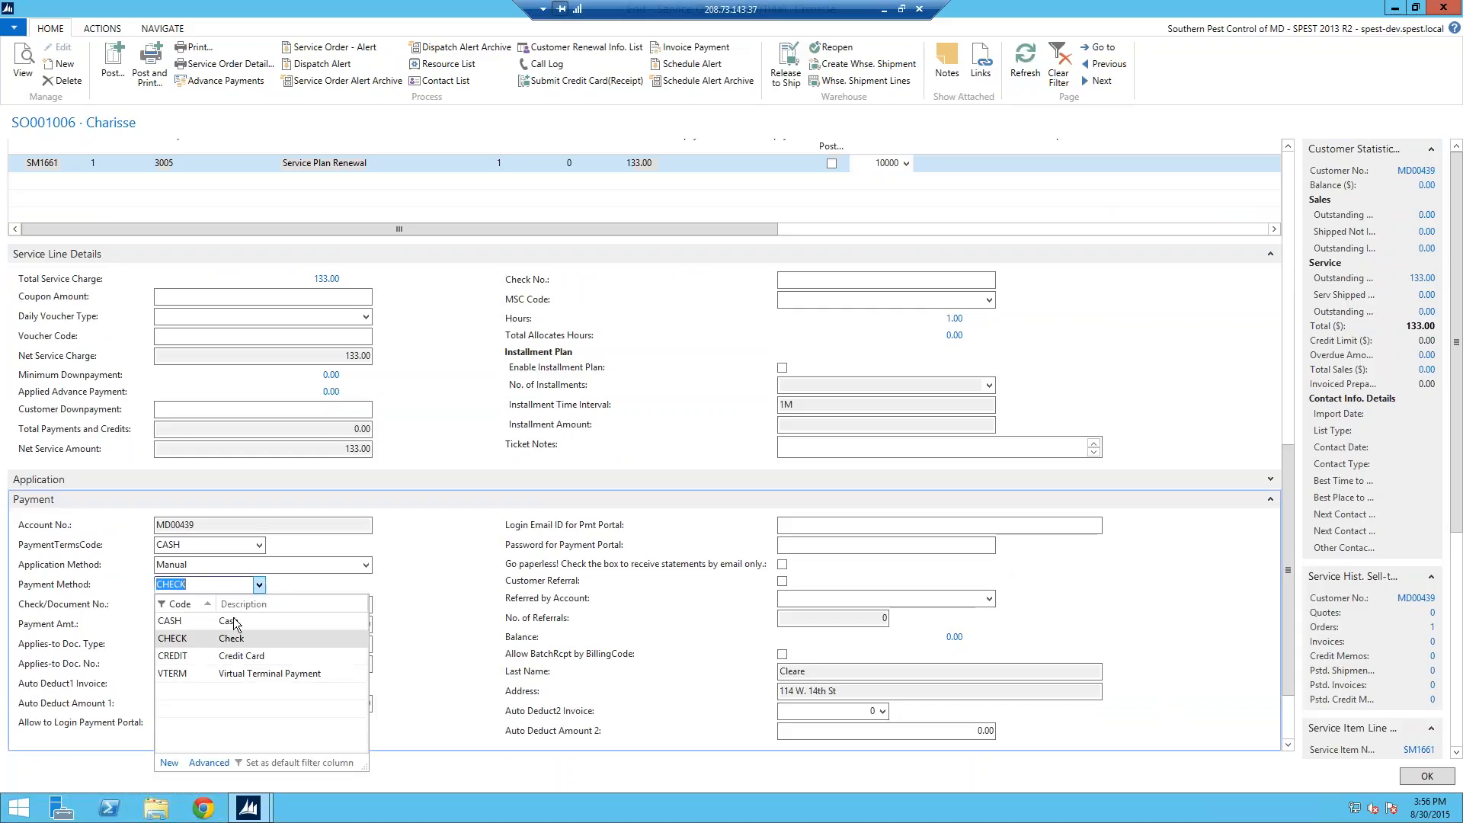
left_click(208, 655)
left_click_drag(336, 624, 413, 623)
type("133")
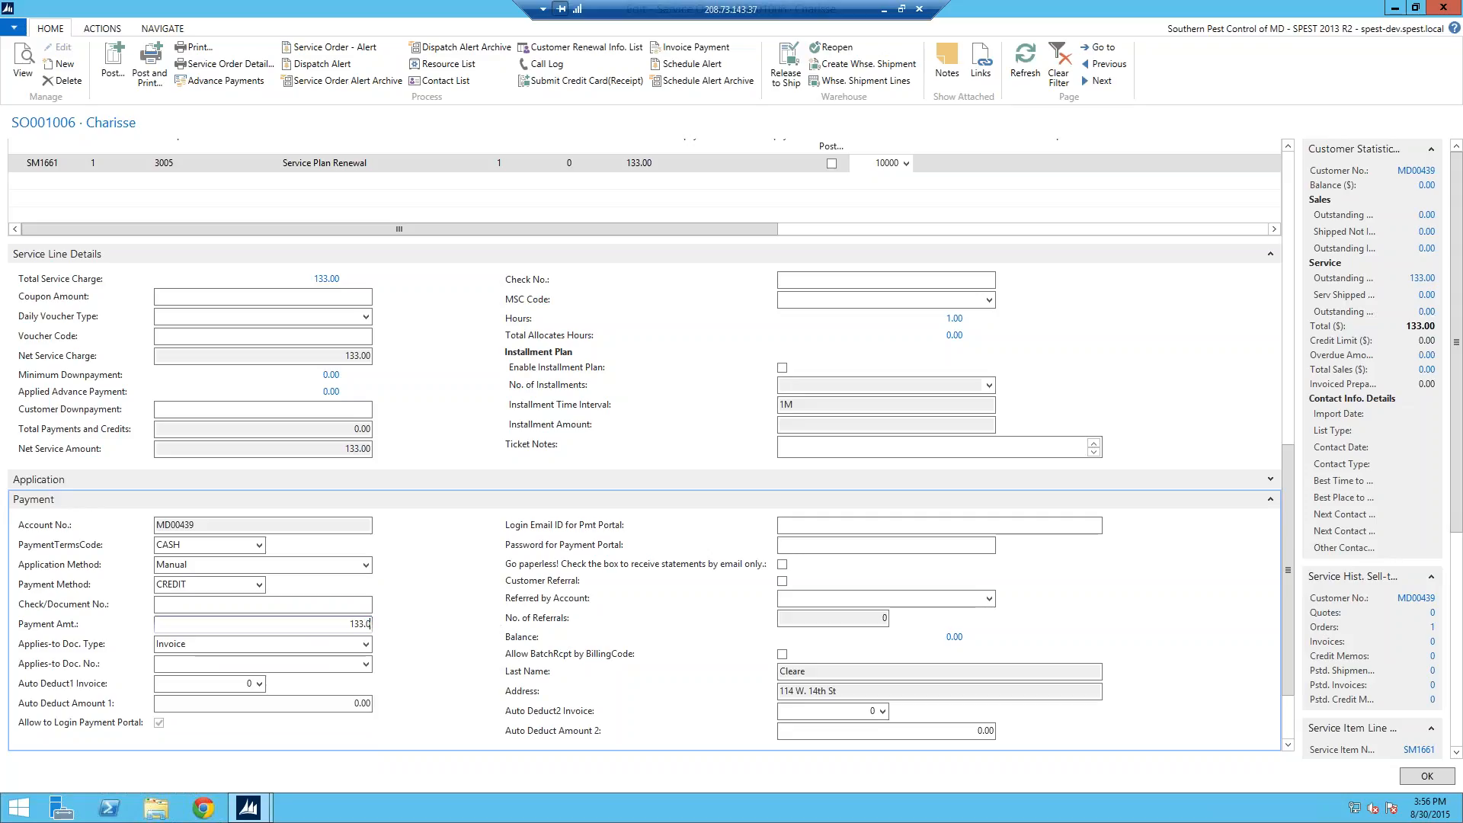
key("Tab")
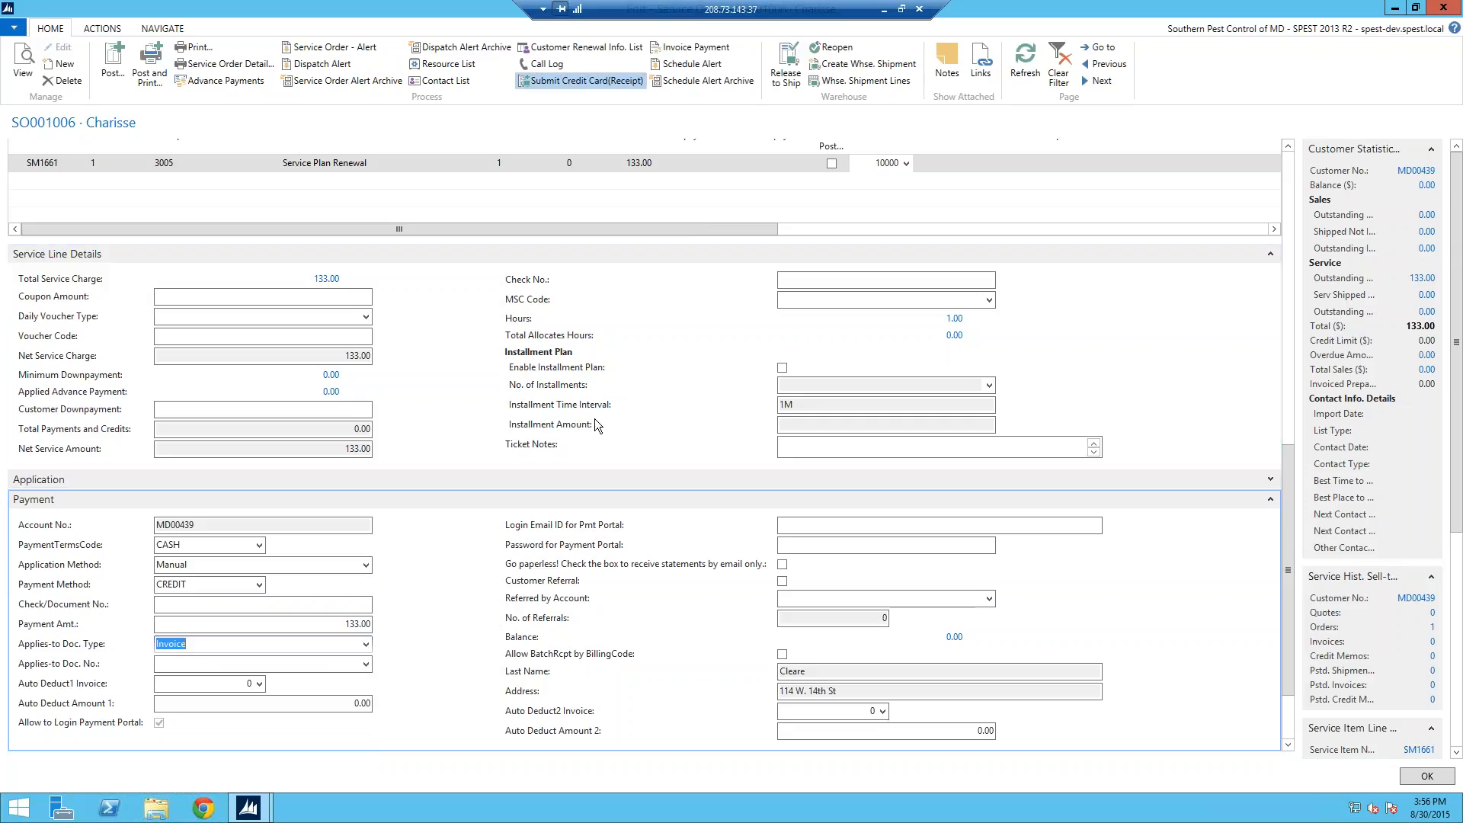
left_click(579, 80)
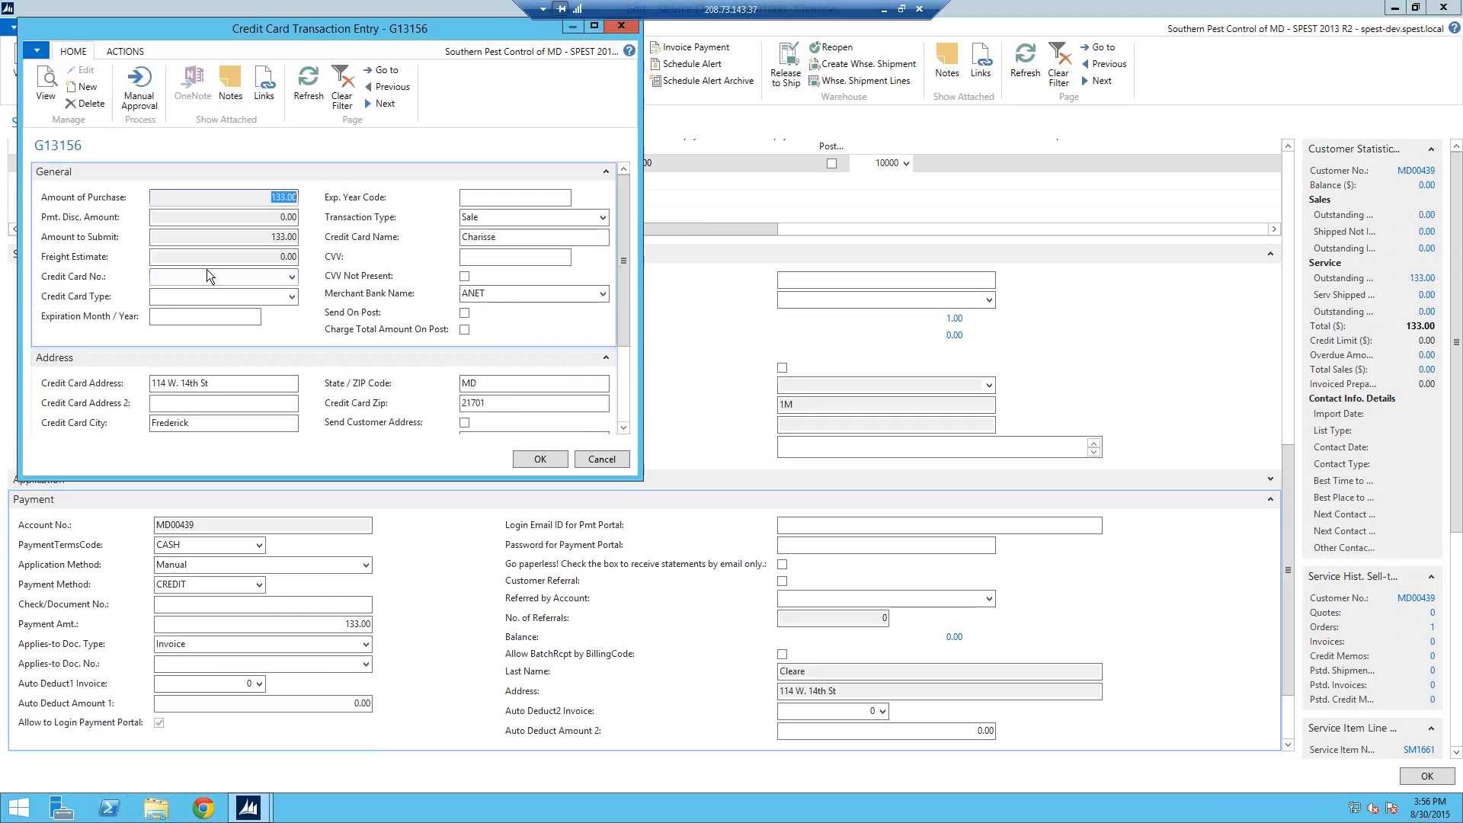
Step: Enter the card number, expiry 07/17 and CVV, then cancel the credit card transaction
left_click(202, 274)
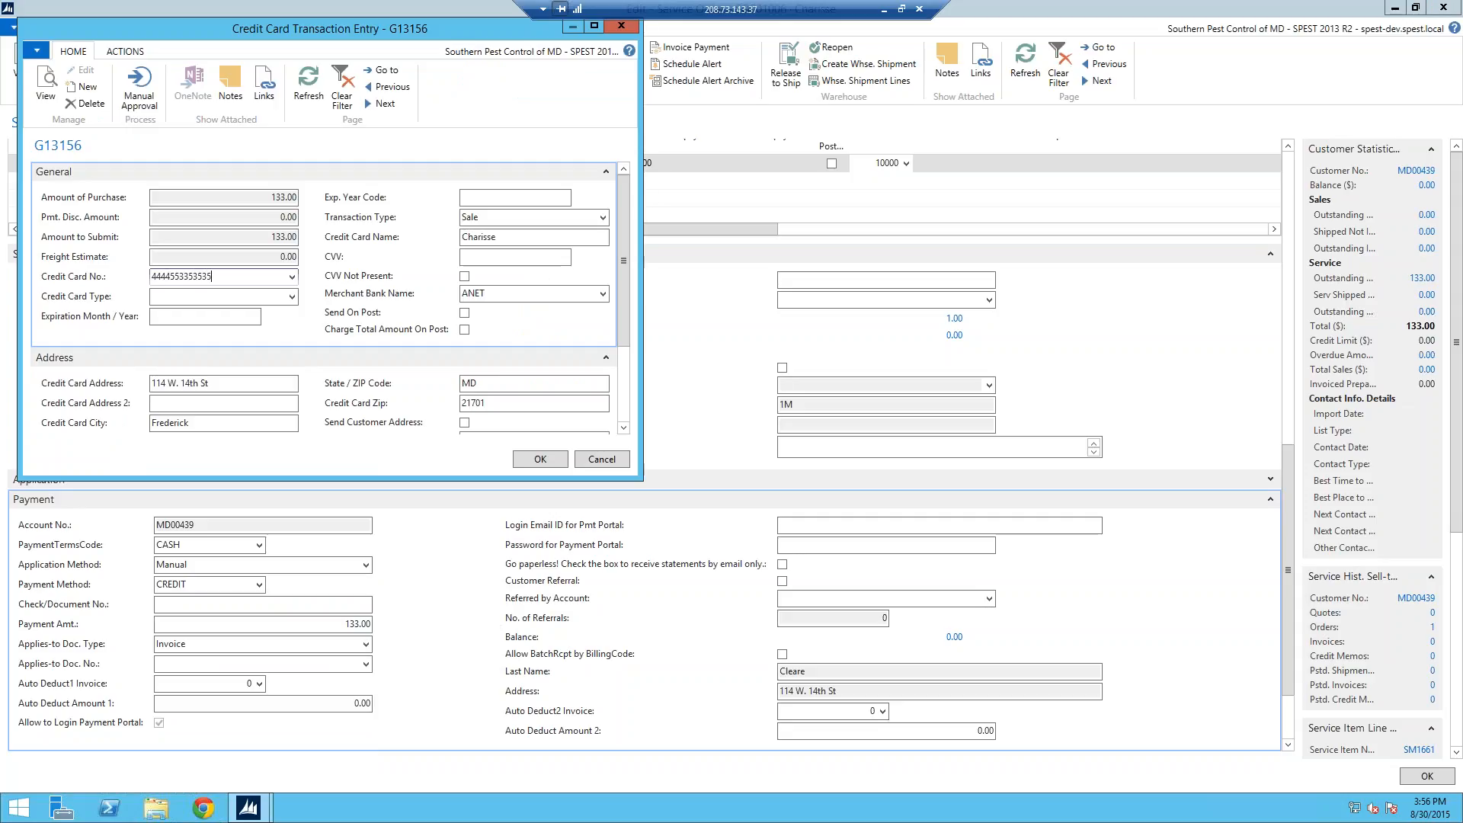
key("Tab")
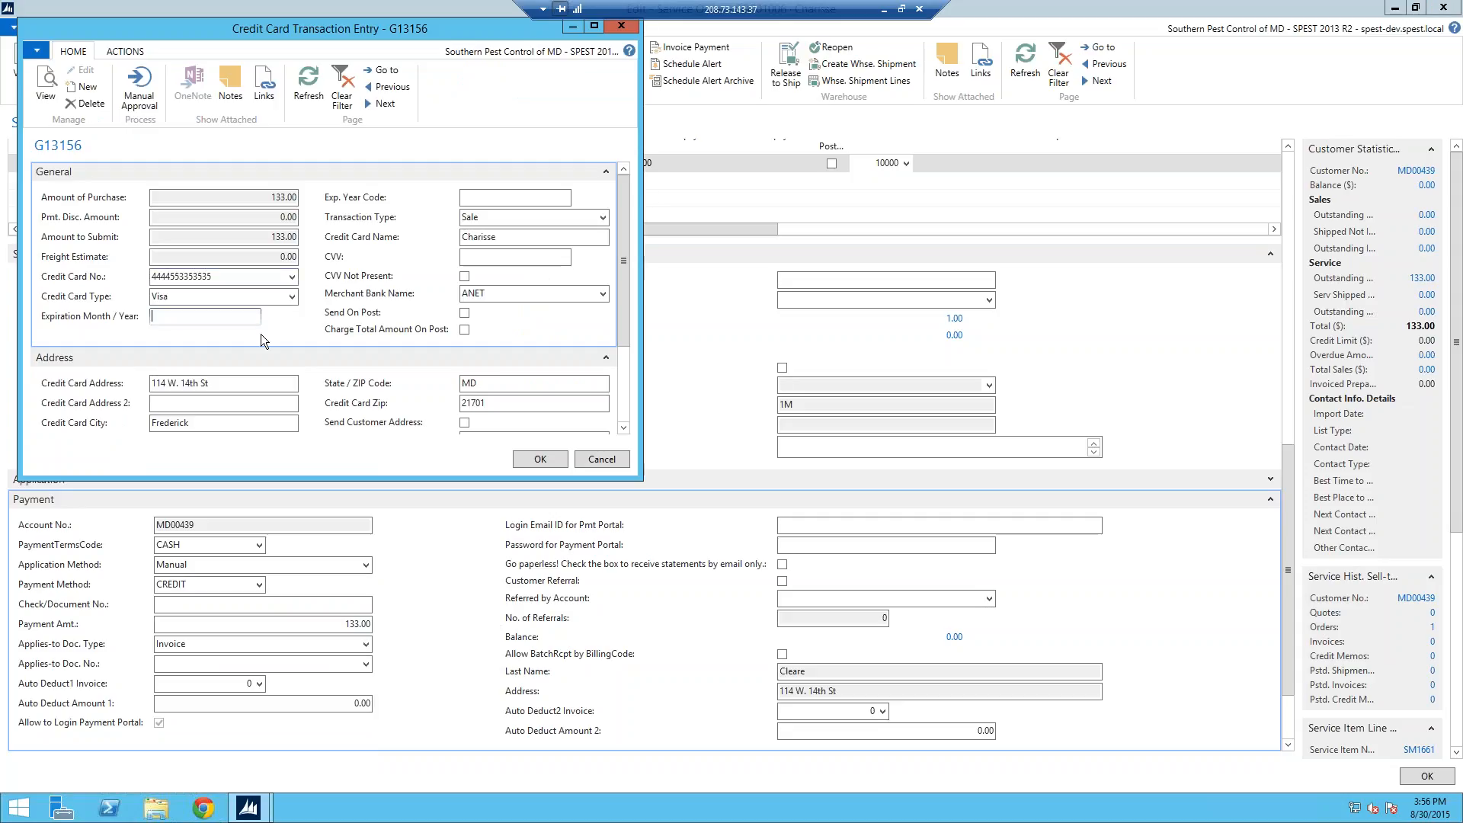
key("Tab")
left_click(489, 260)
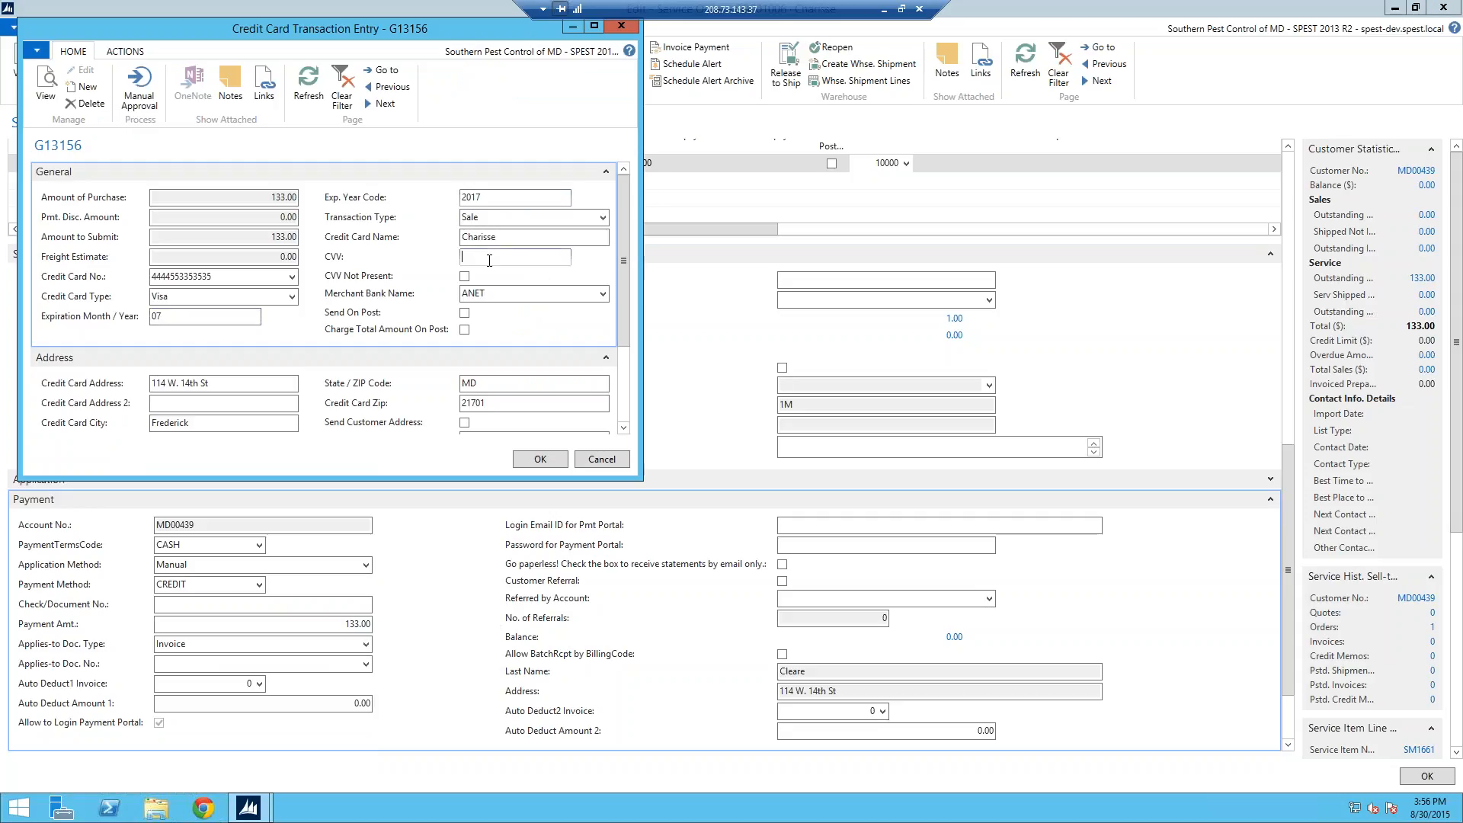
type("2222")
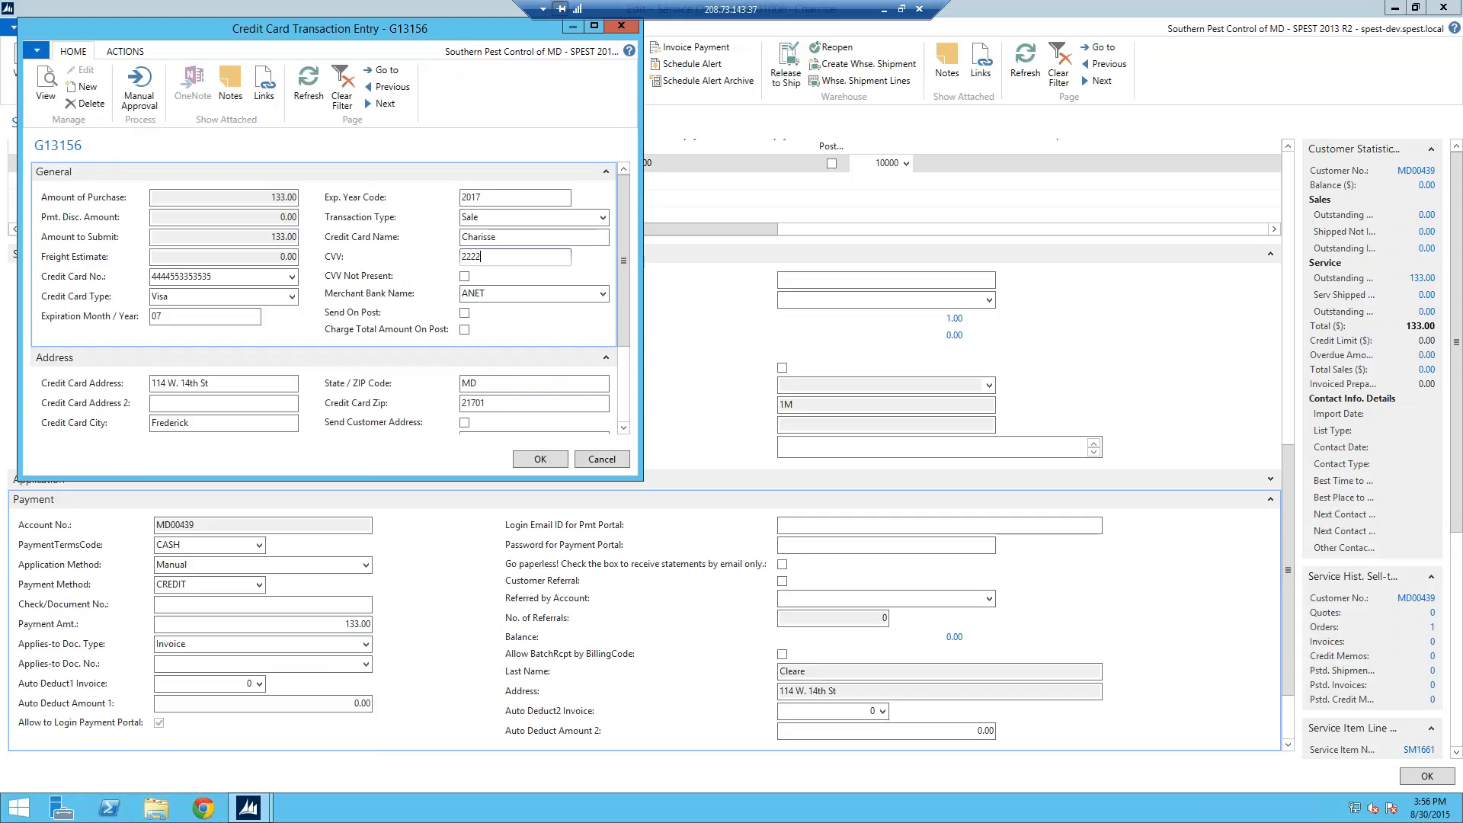
left_click(601, 460)
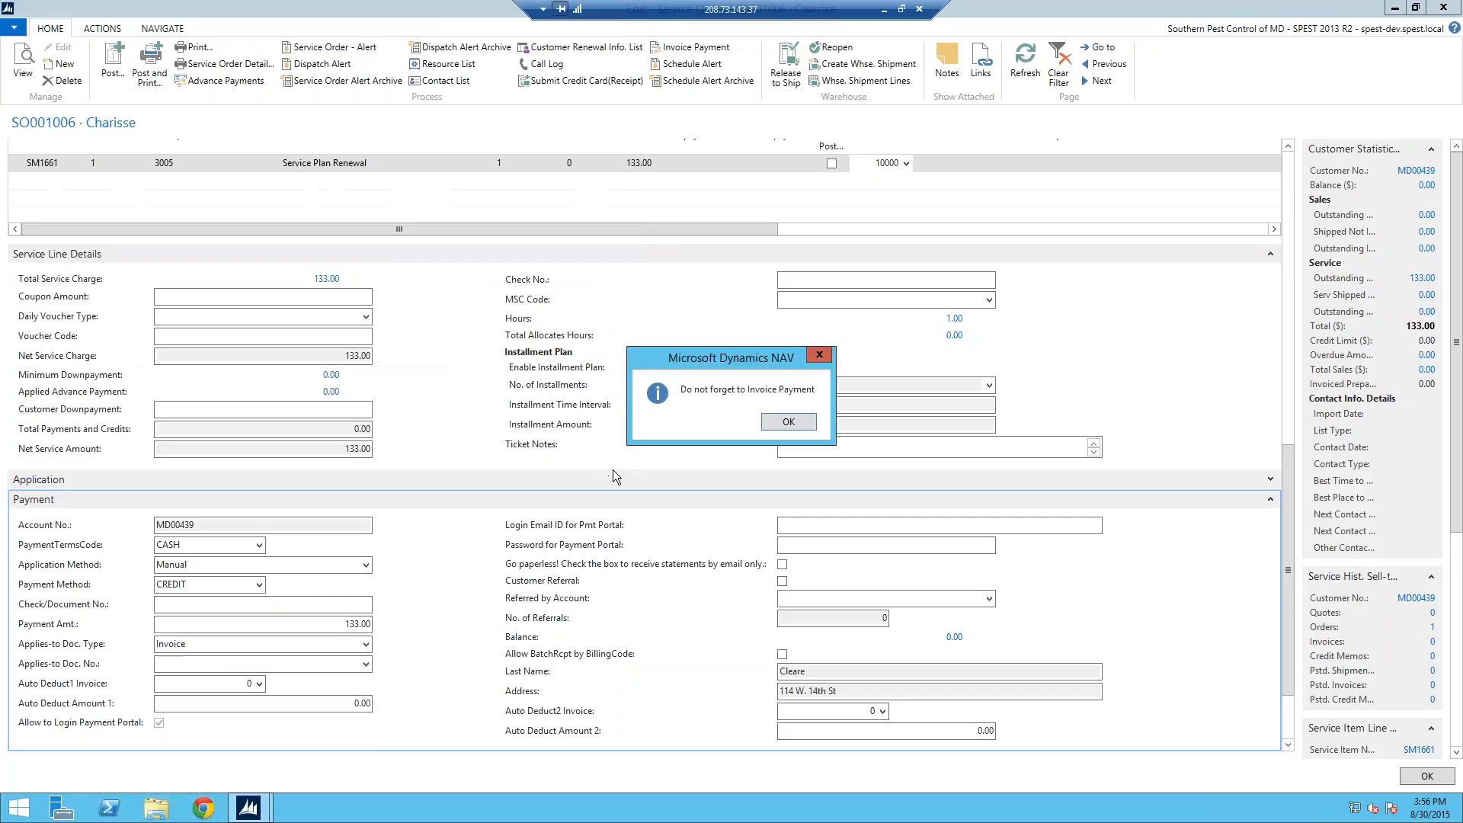
Step: Invoice the 133.00 payment, accepting that it posts unapplied, leaving the balance at -133.00
left_click(790, 422)
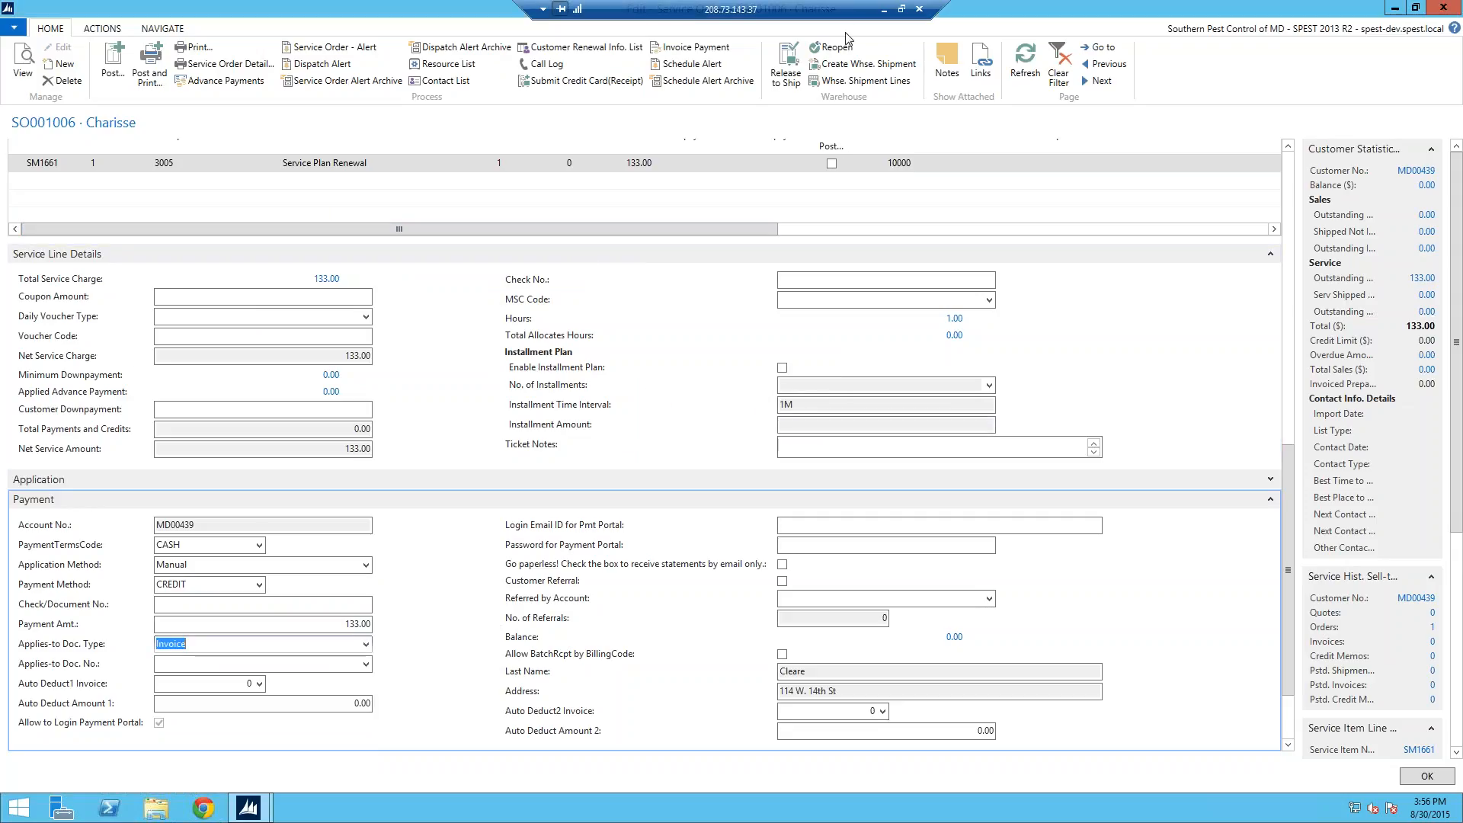
left_click(709, 51)
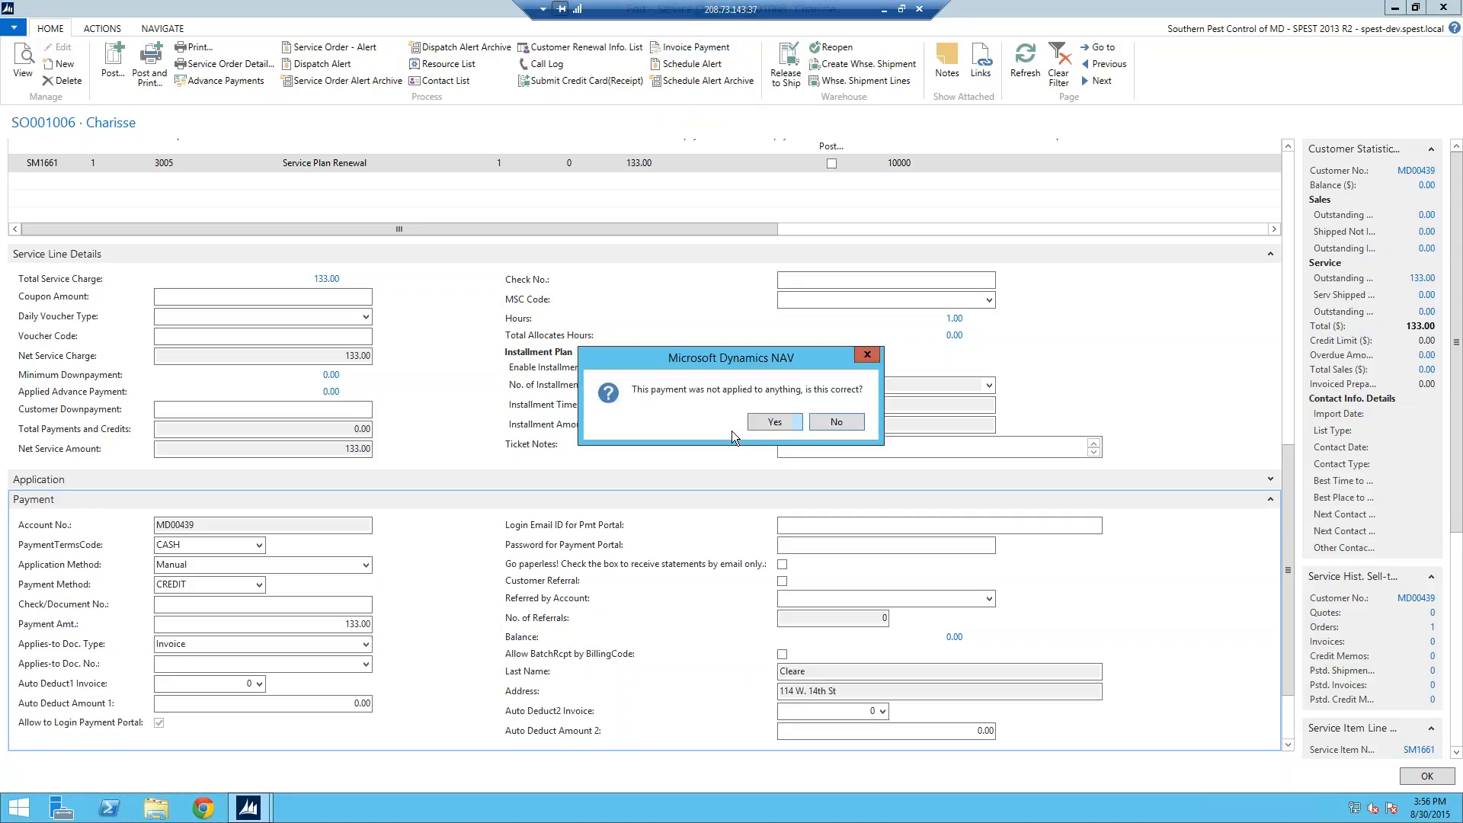
left_click(765, 422)
key("Return")
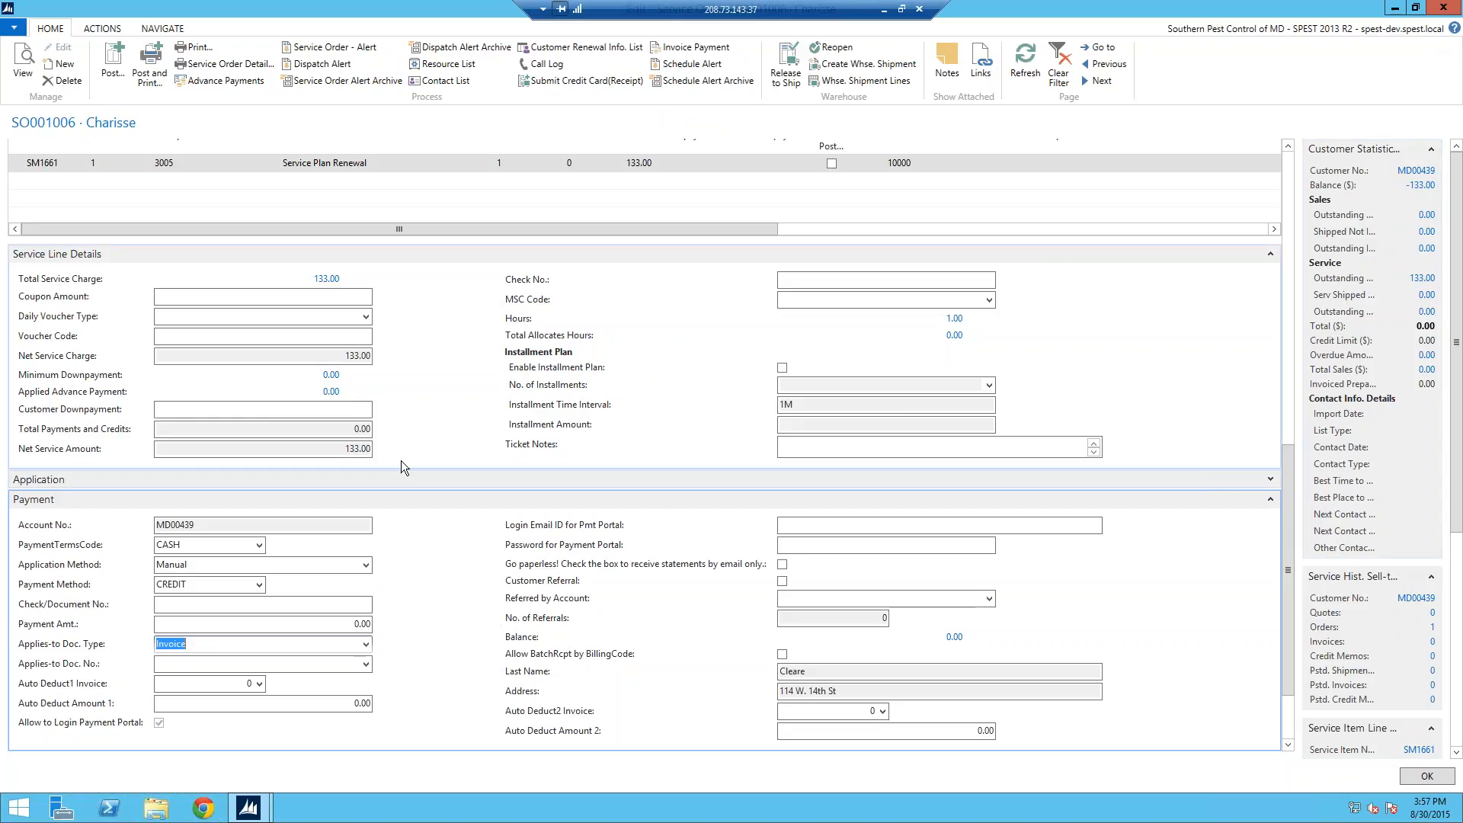
Step: Apply ledger entry 162383 at -133.00 as advance payment and refresh, making net service amount 0.00
left_click(234, 86)
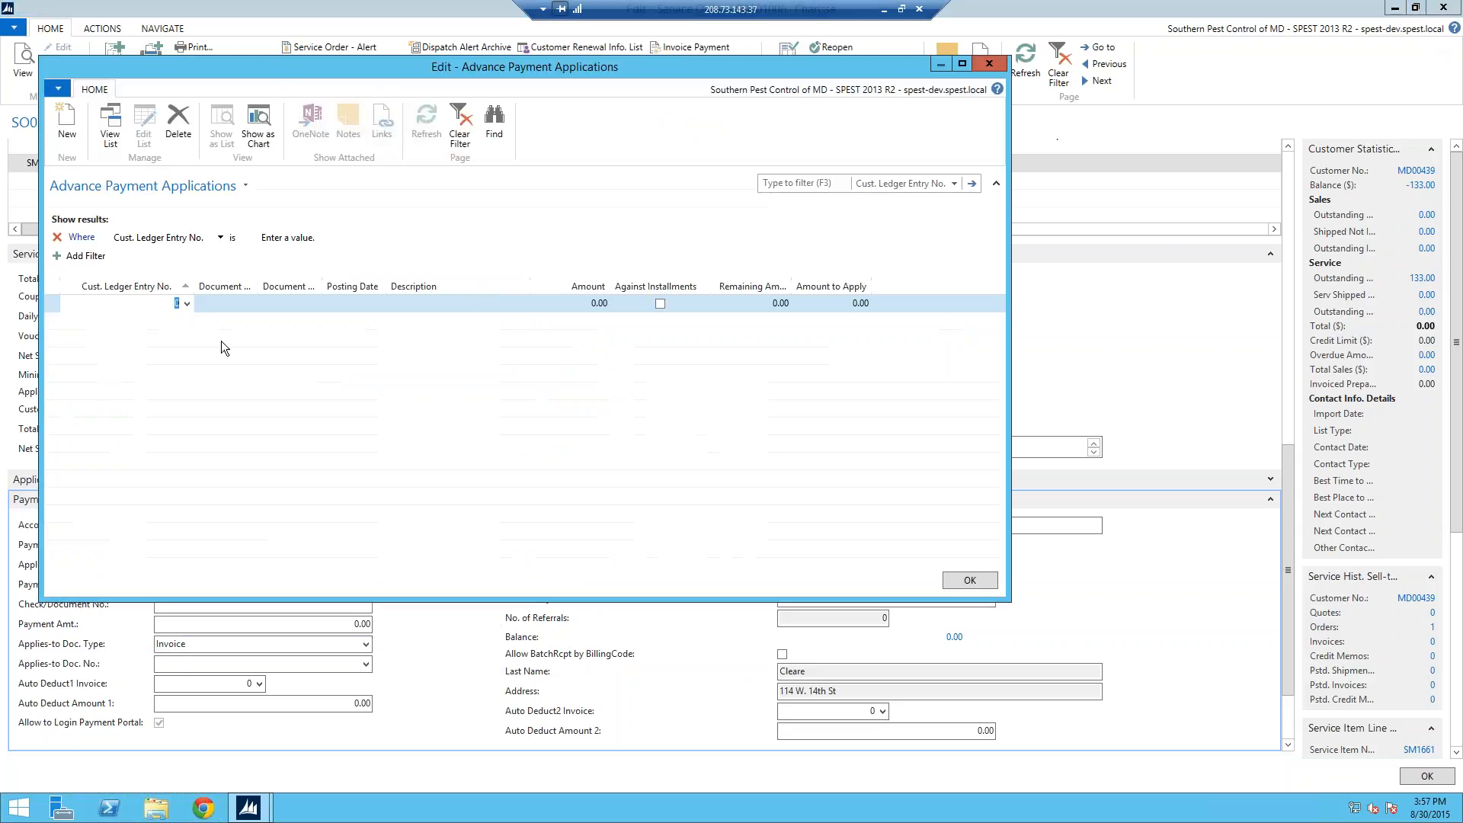
left_click(190, 304)
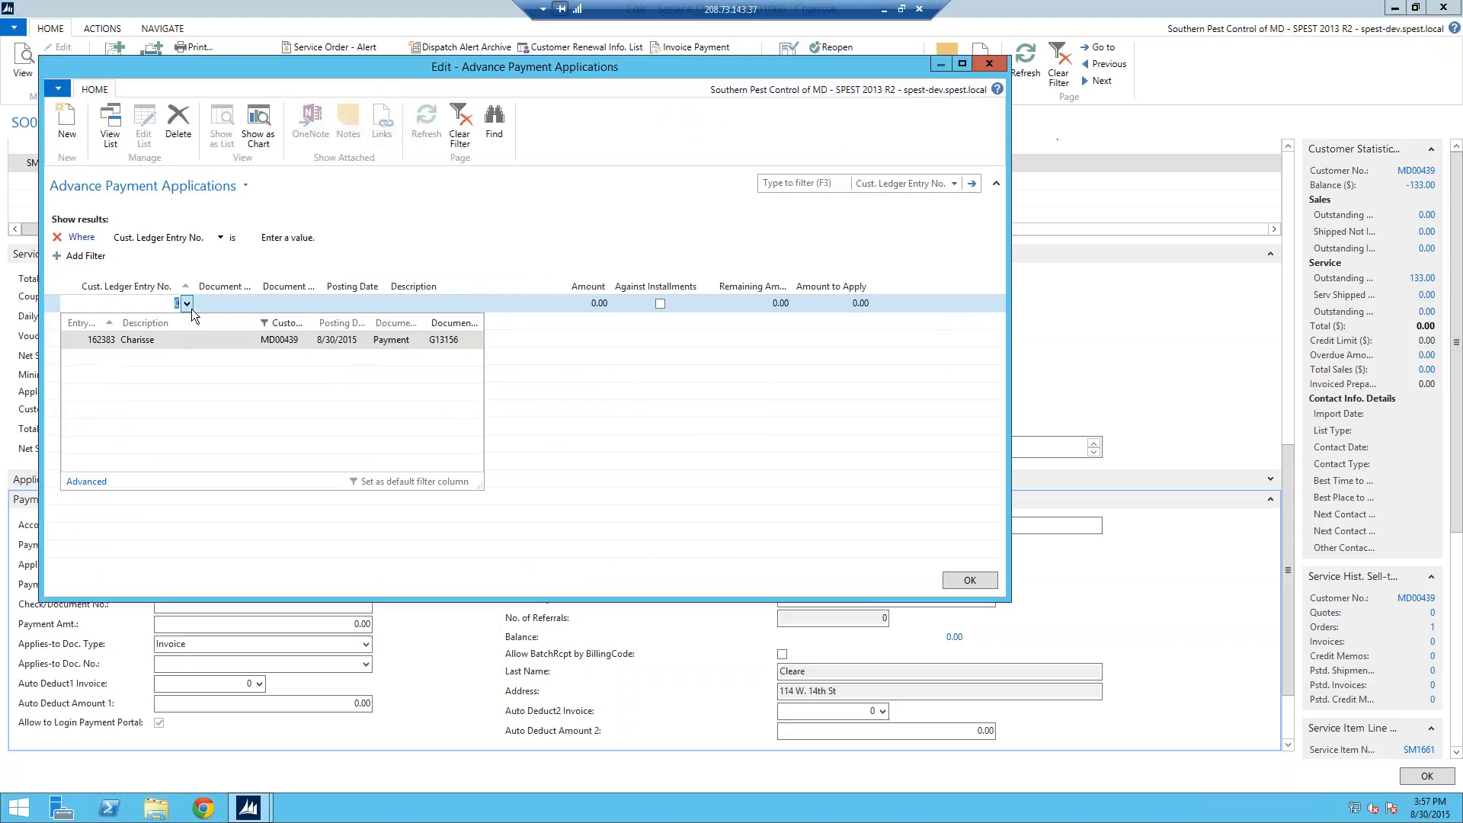
left_click(140, 340)
left_click(471, 309)
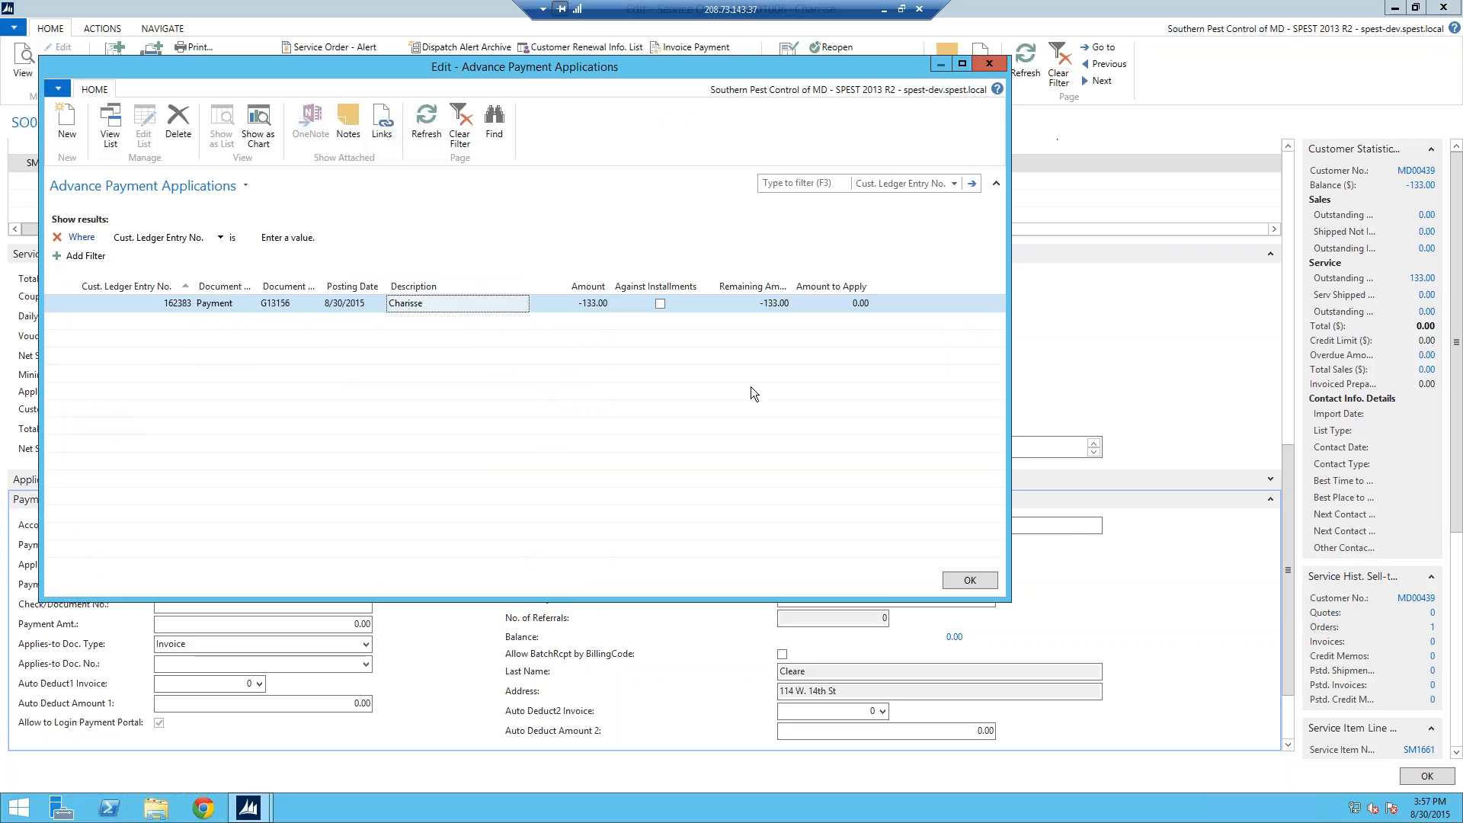
left_click(848, 303)
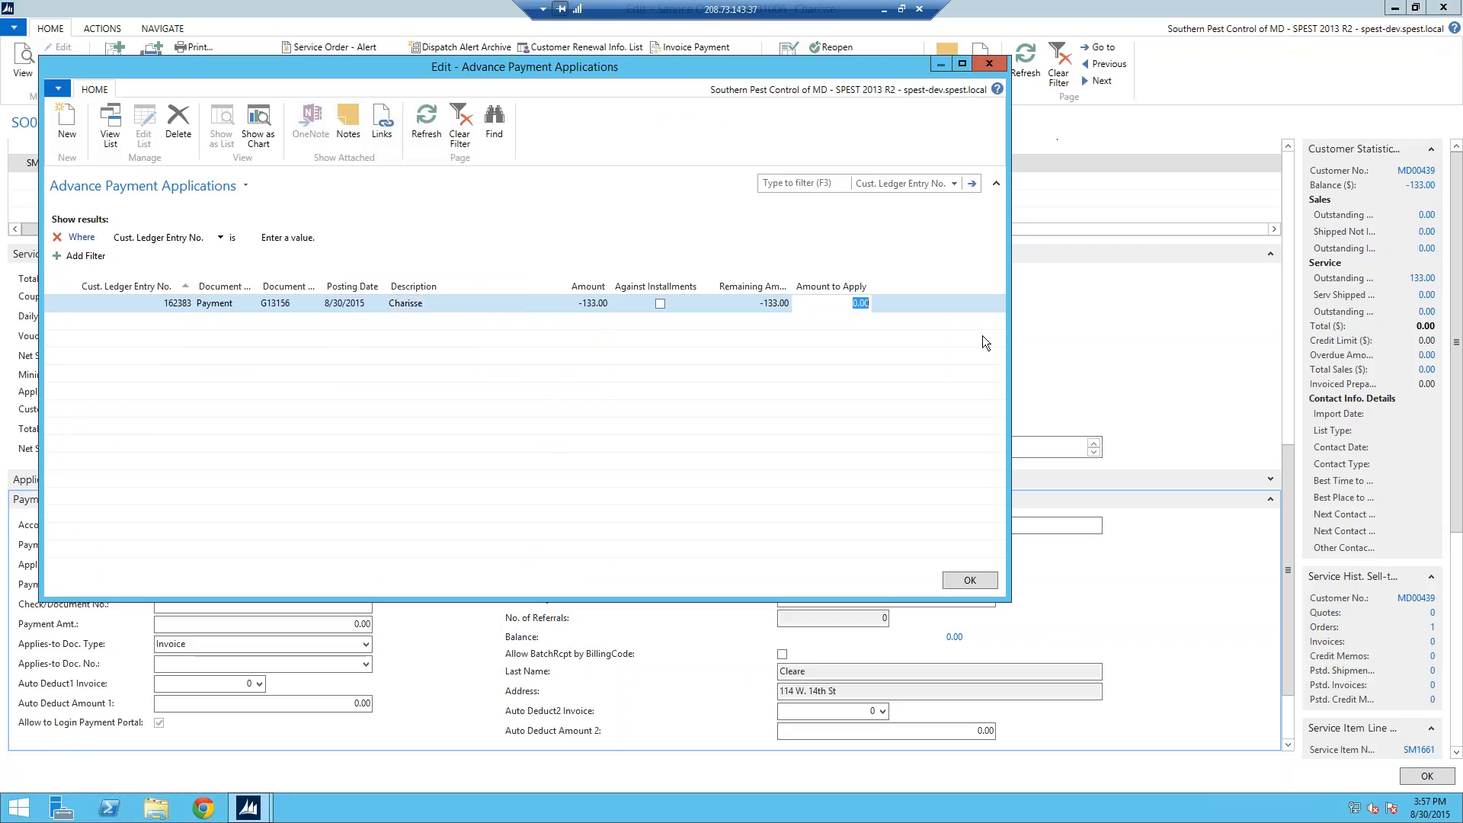
type("-133.00")
key("Return")
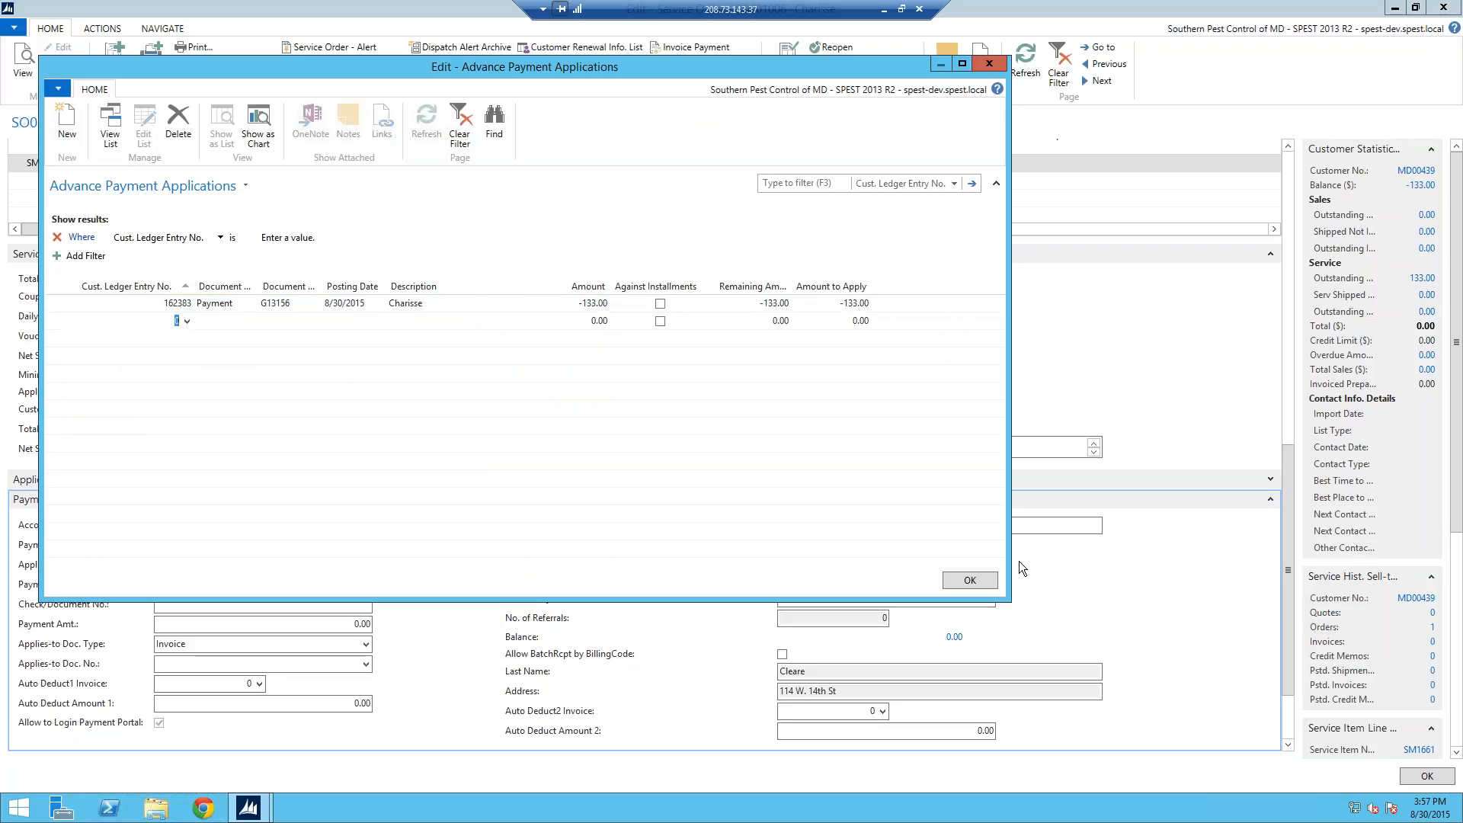
left_click(991, 583)
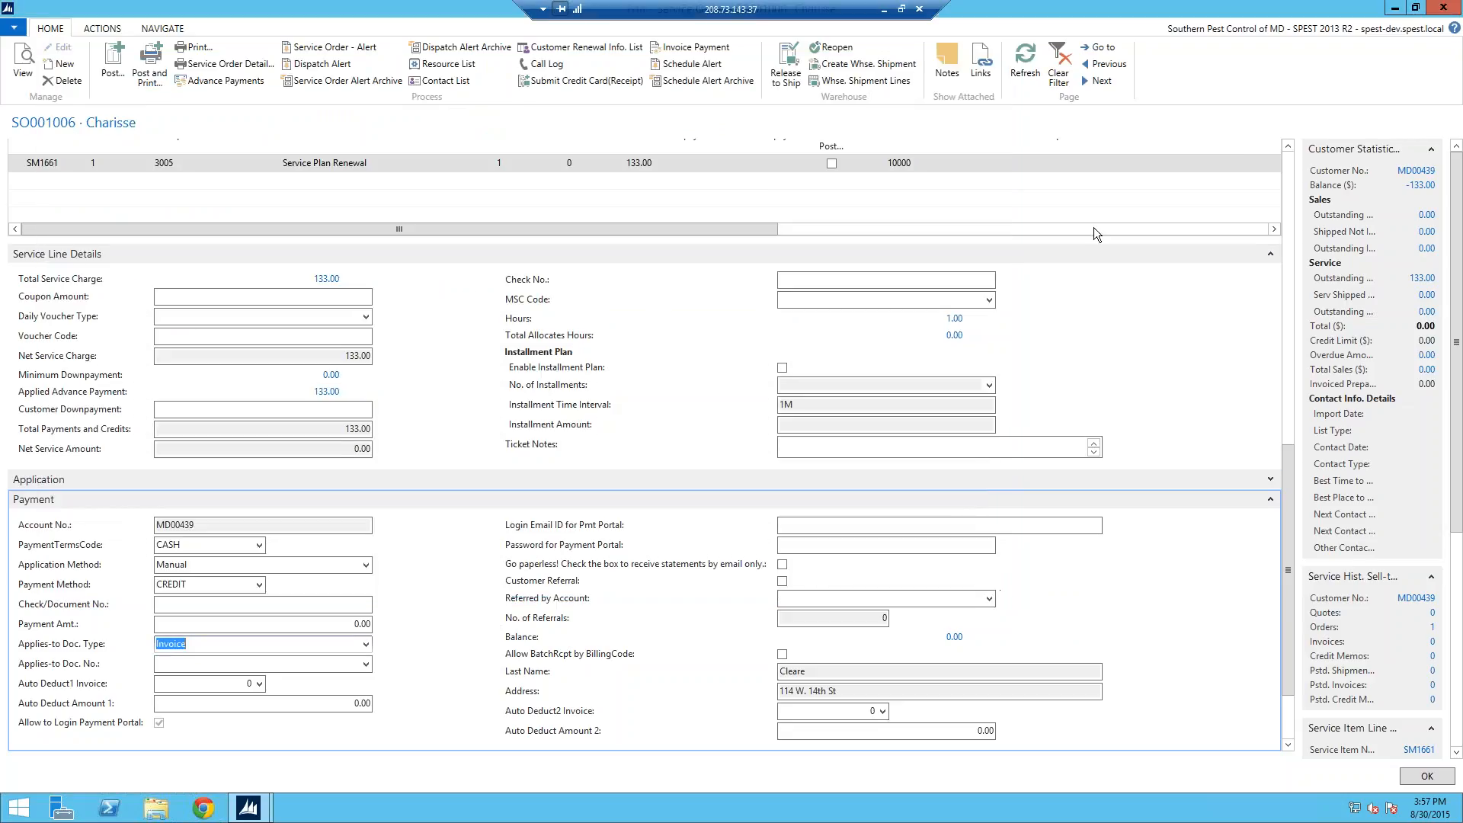
left_click(1025, 62)
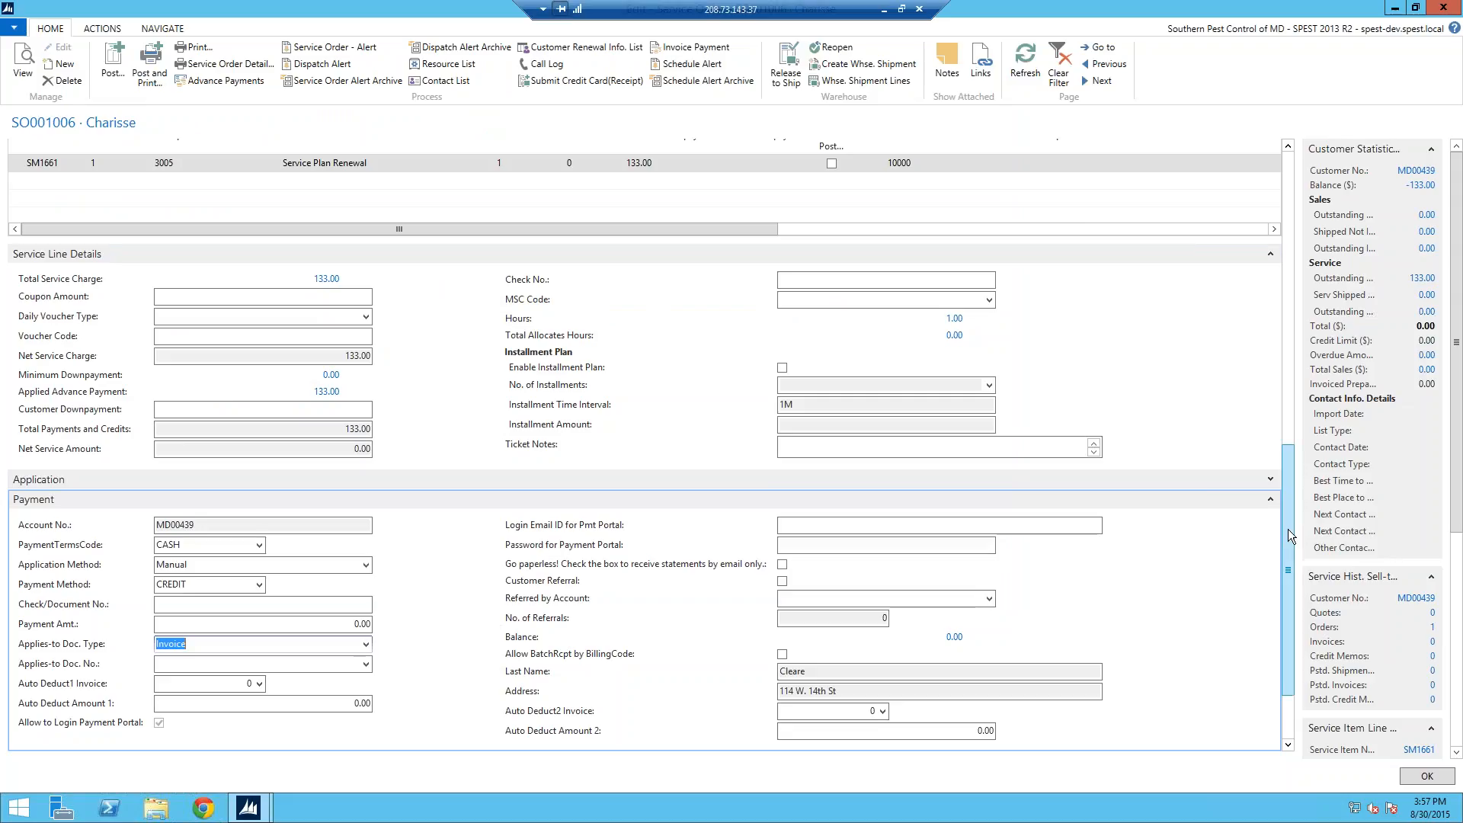
left_click_drag(1288, 521, 1287, 420)
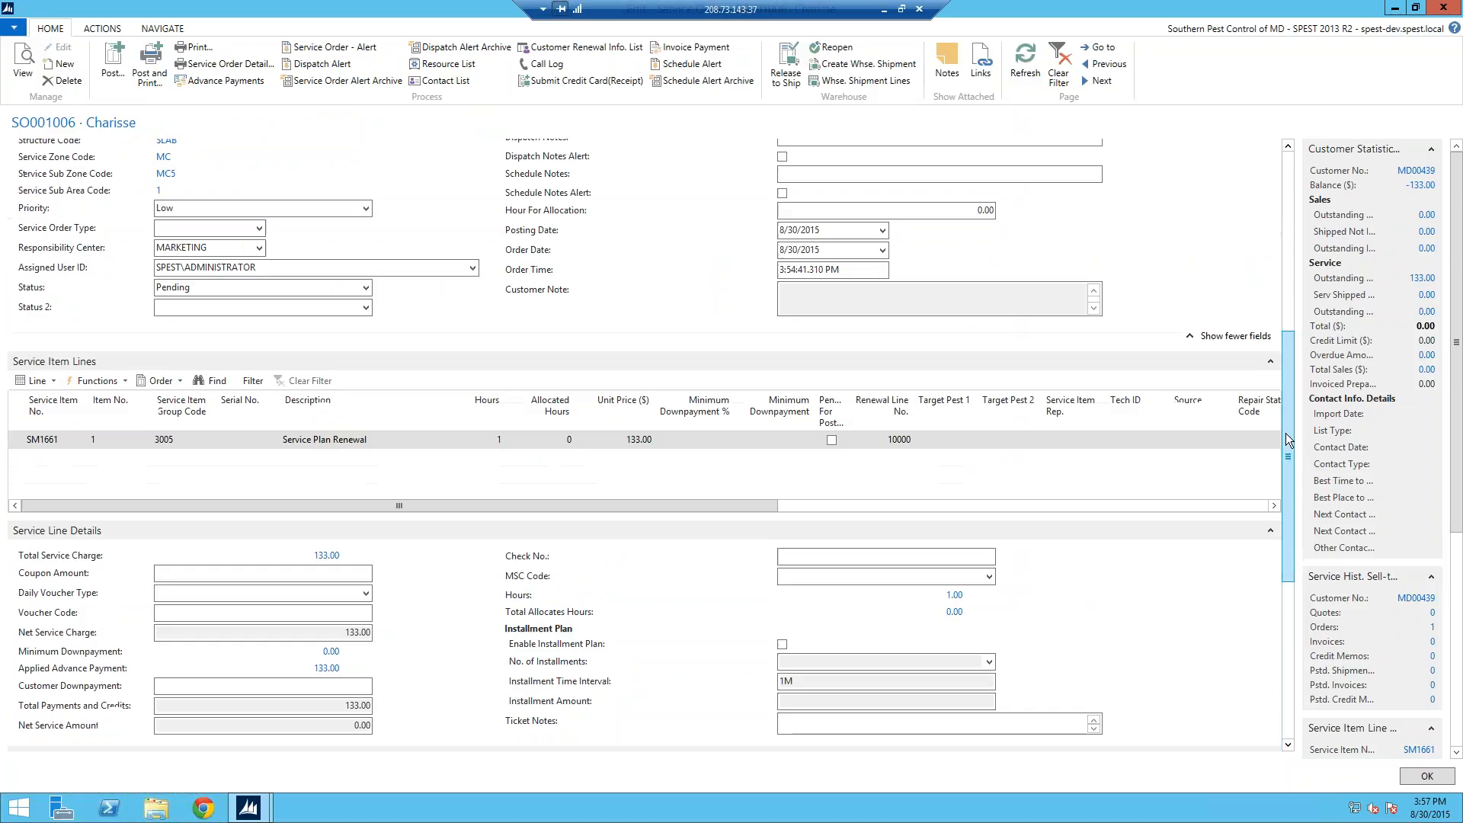
Step: Auto-allocate one hour in the 8/31/2015 1:00 PM slot to the renewal line and refresh
left_click(34, 381)
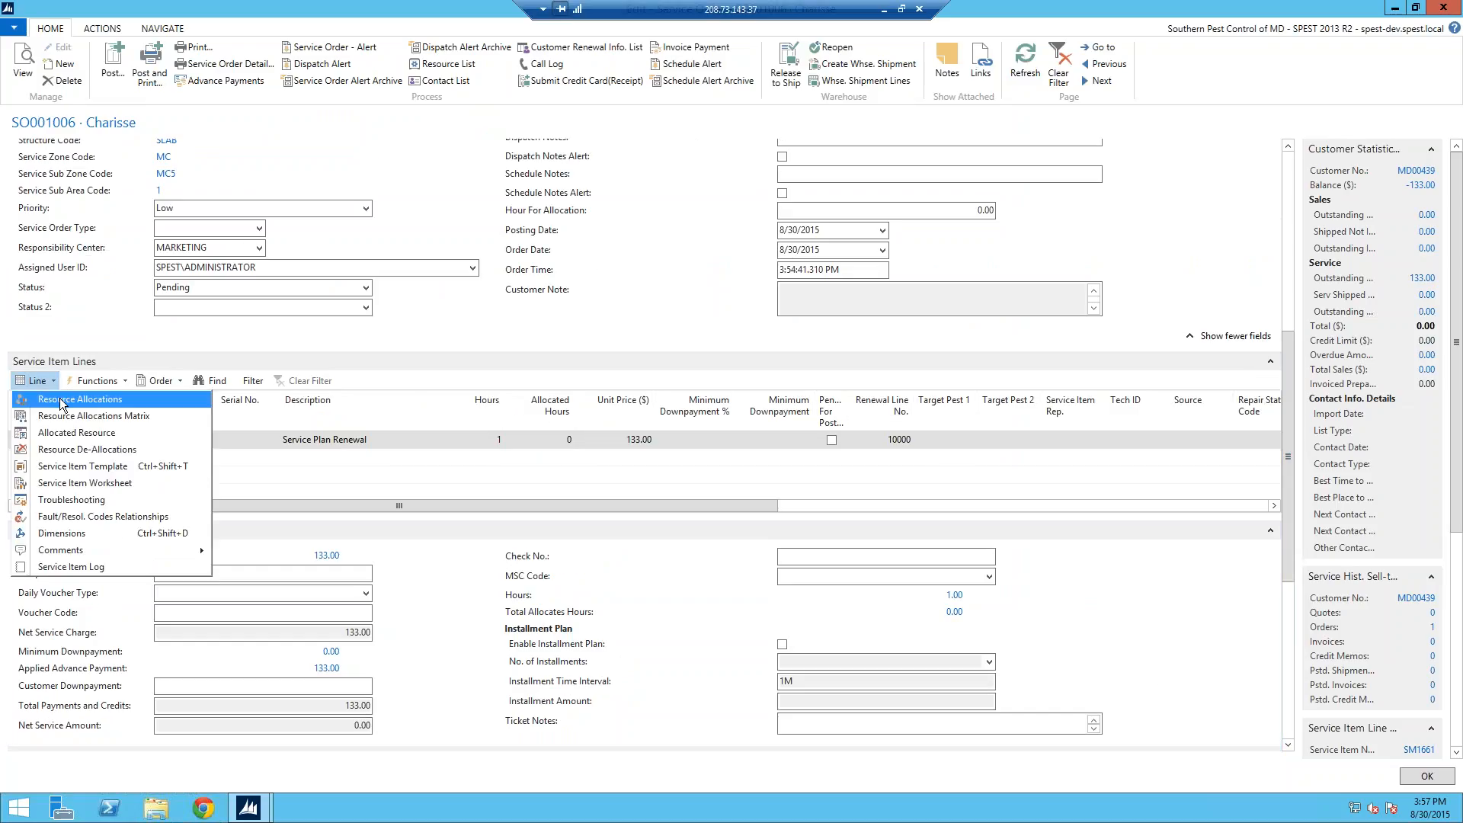
left_click(60, 400)
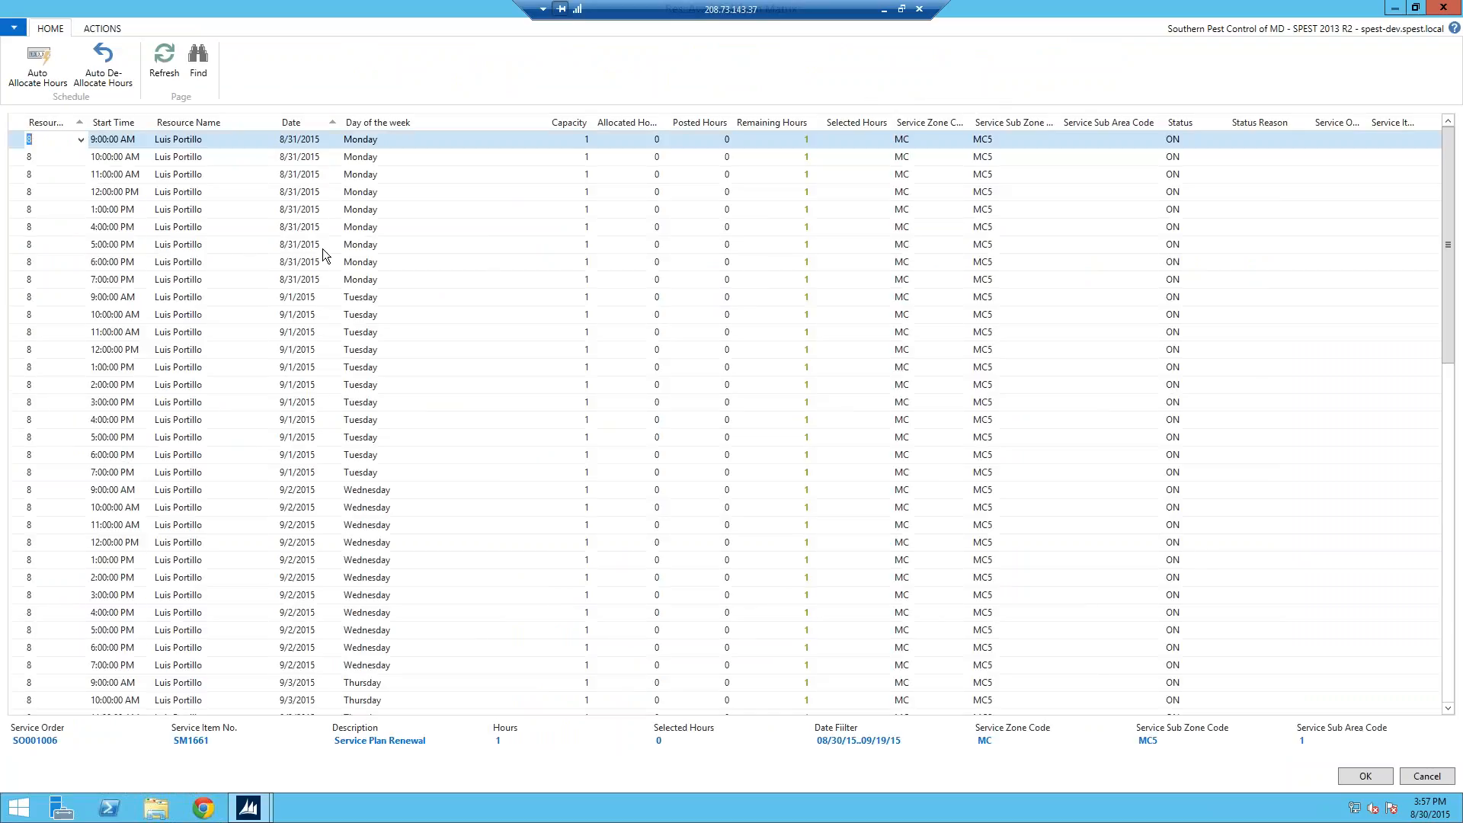
left_click(23, 211)
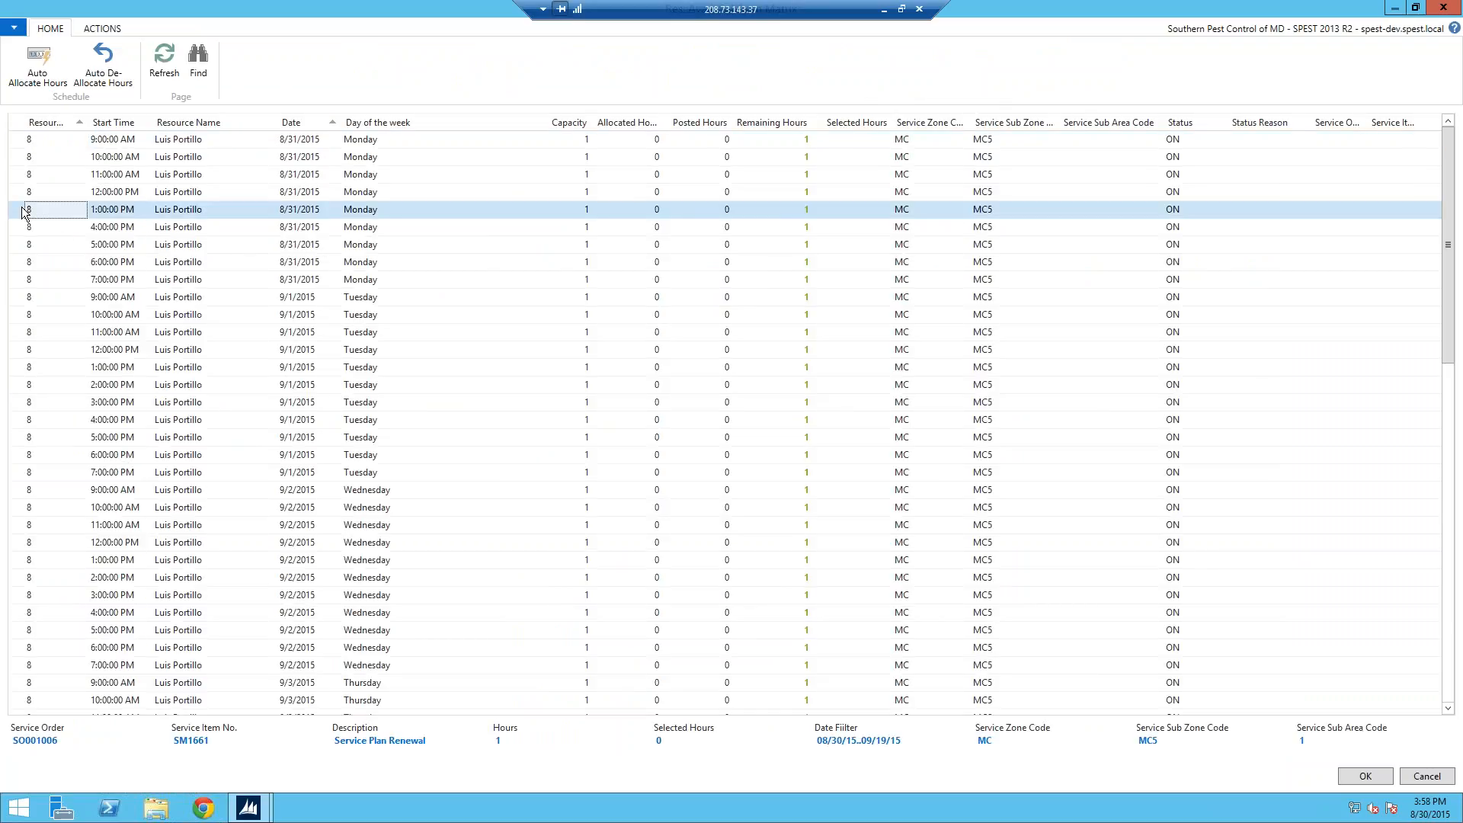
left_click(46, 62)
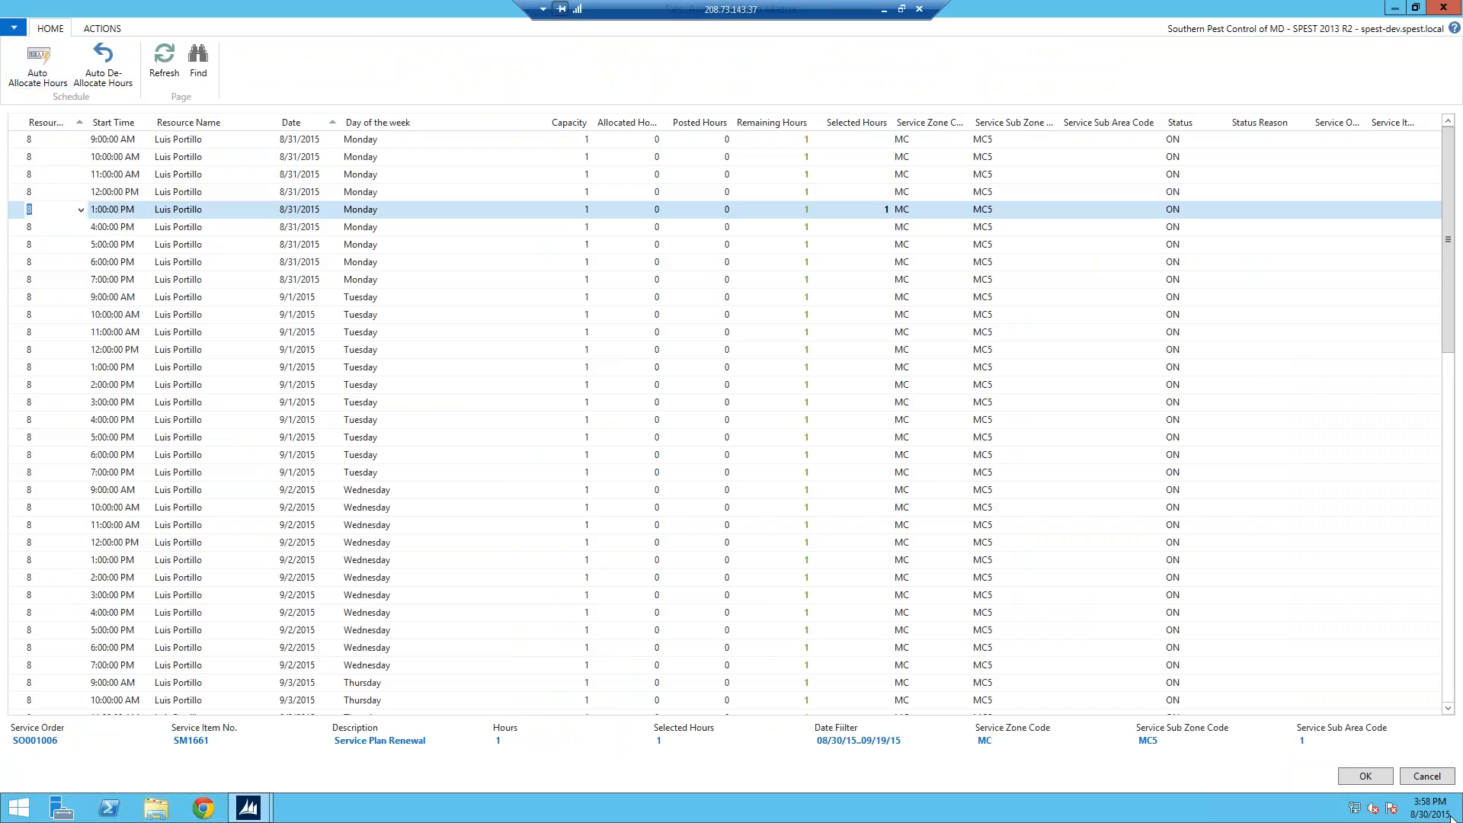
left_click(1363, 776)
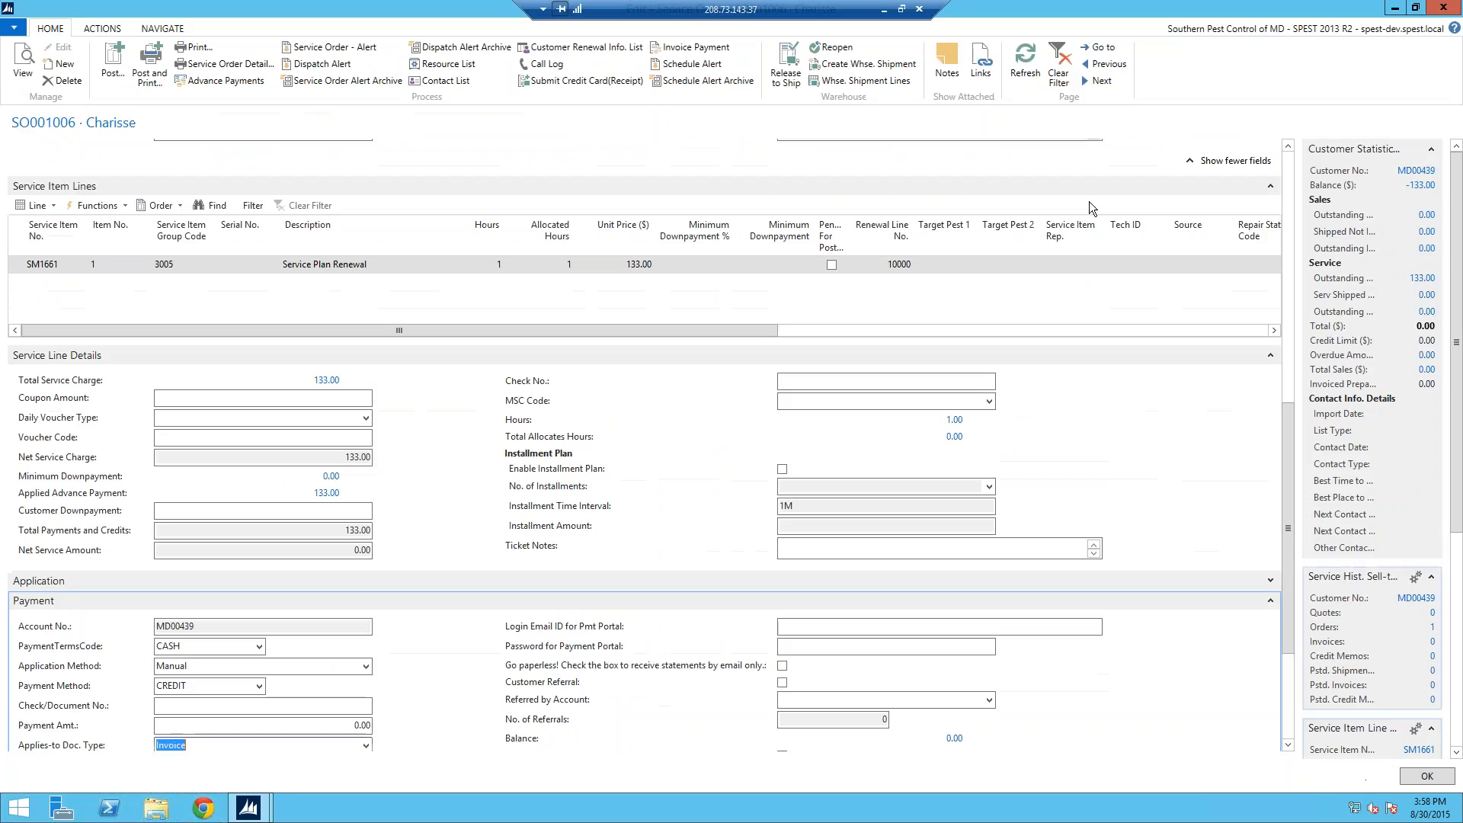
left_click(1024, 58)
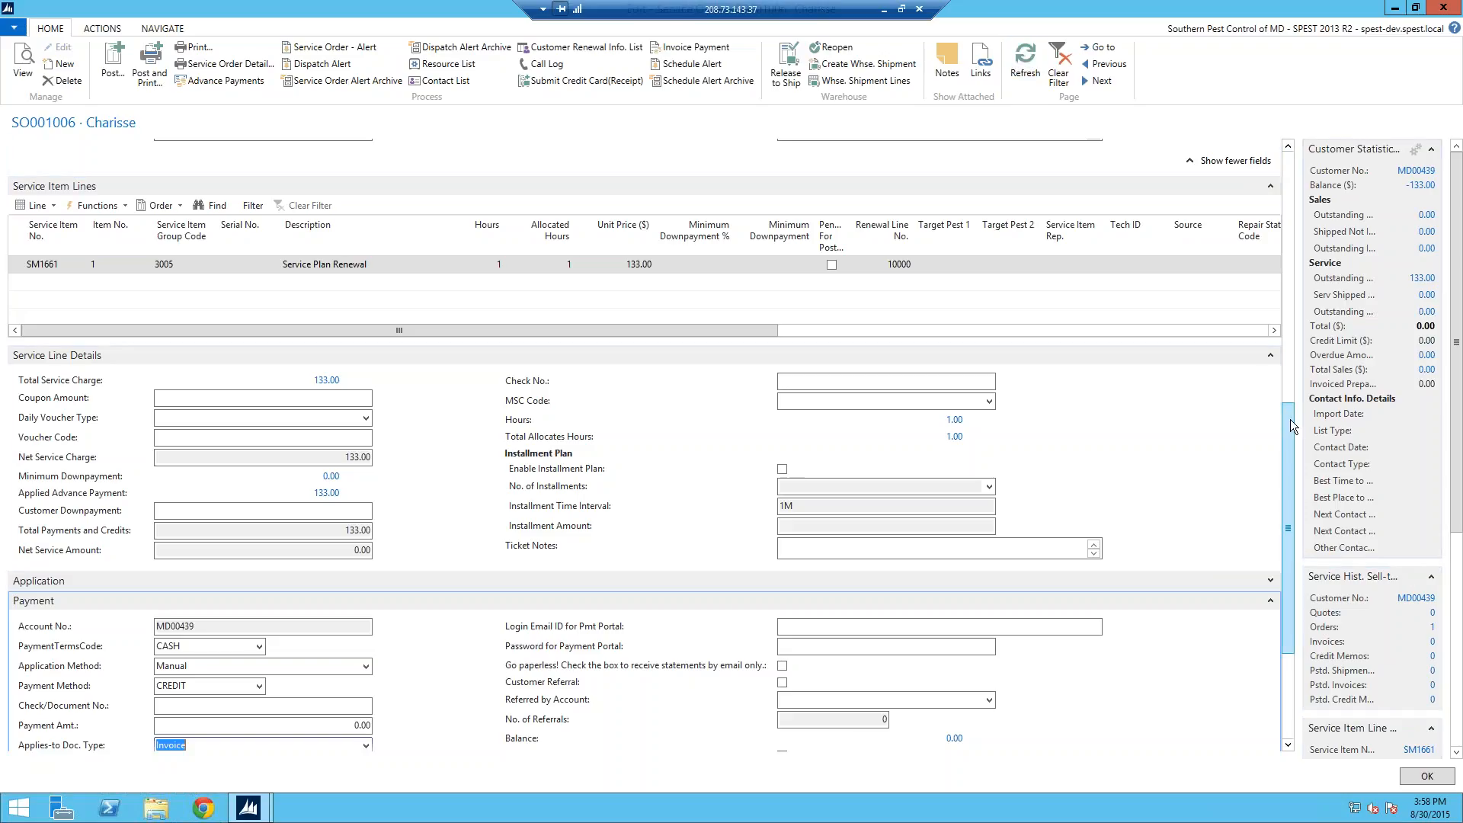
left_click(1284, 356)
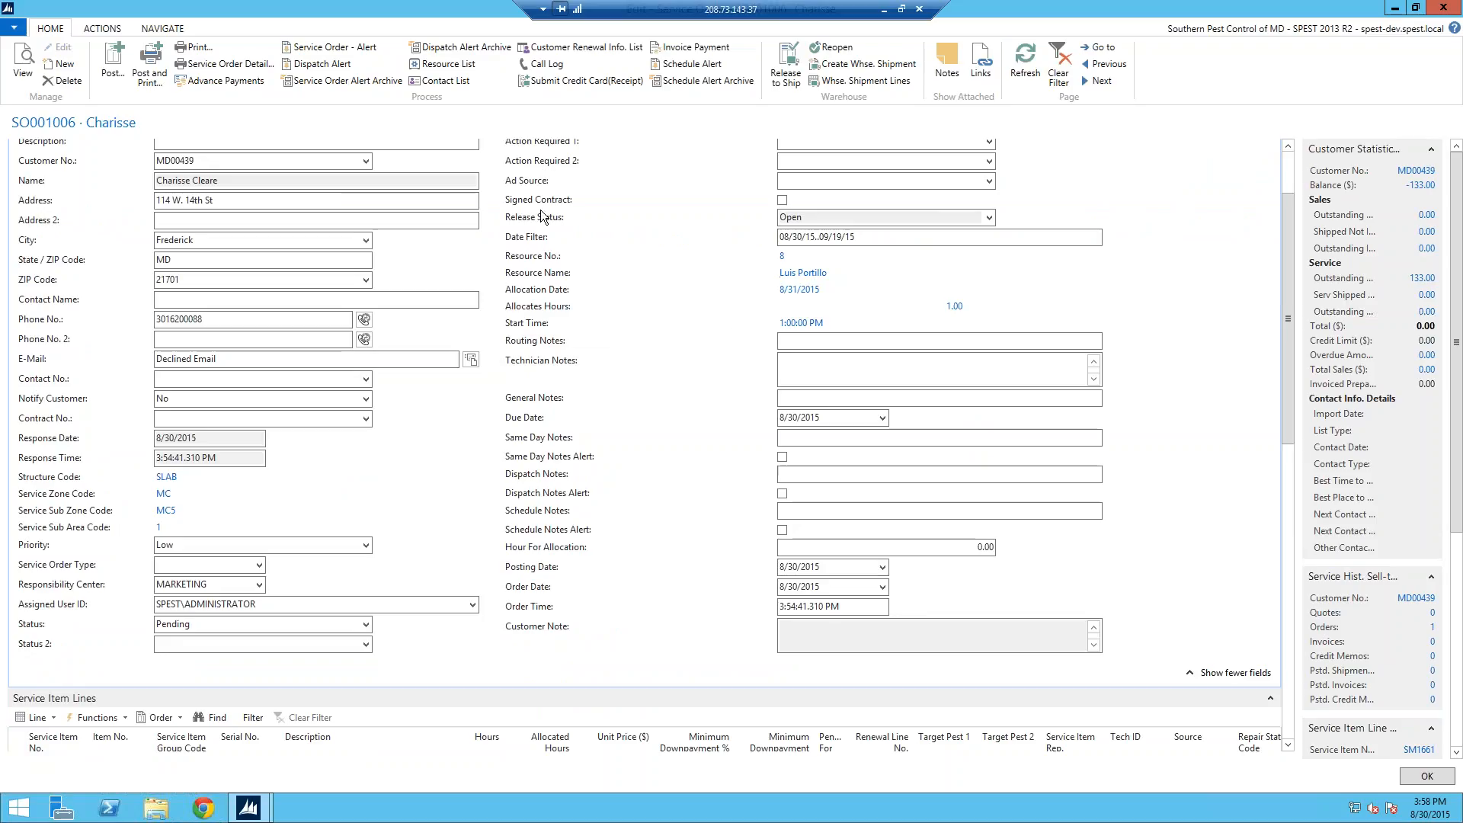
left_click(222, 65)
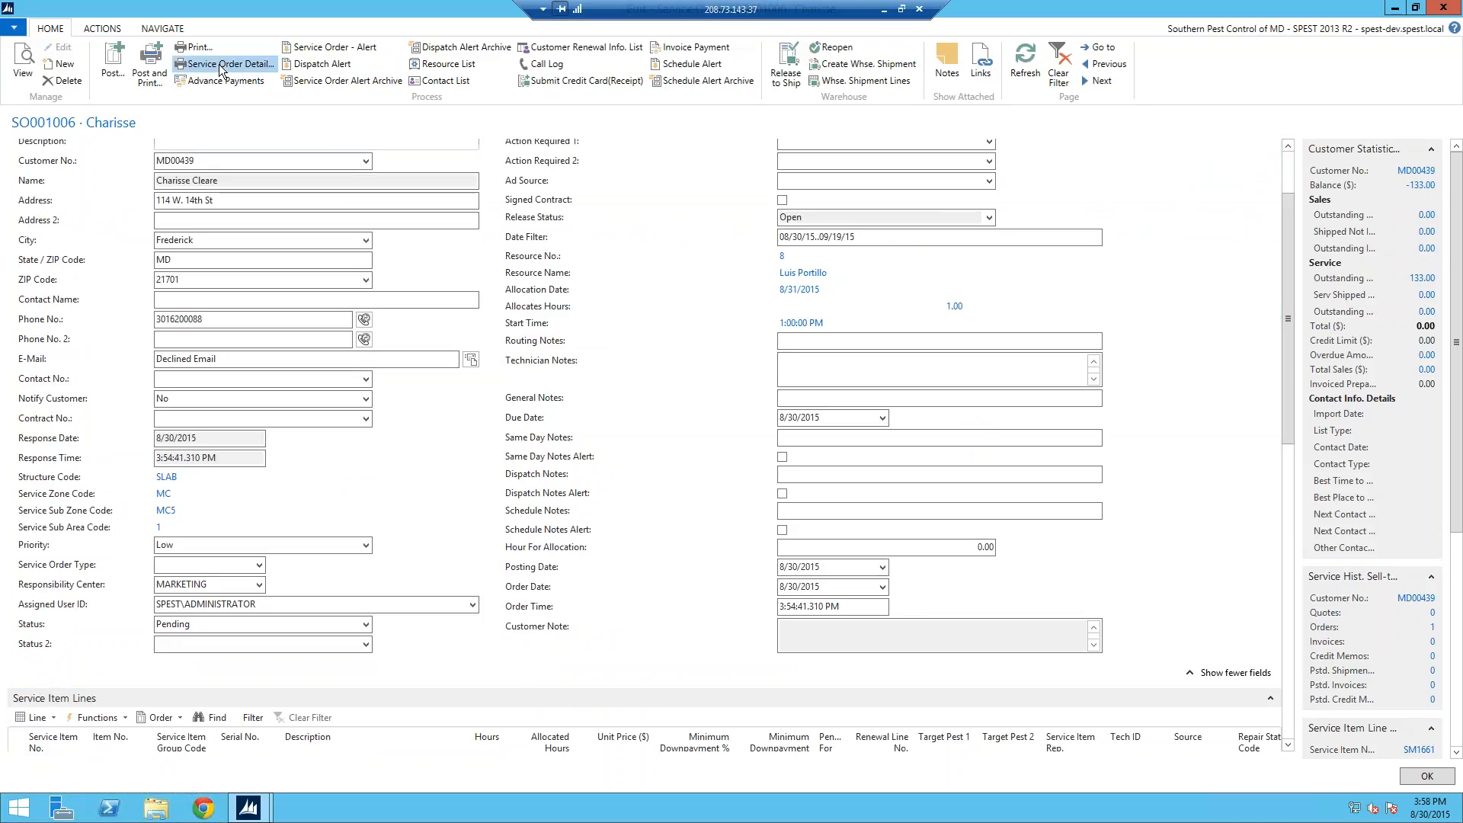
left_click(717, 597)
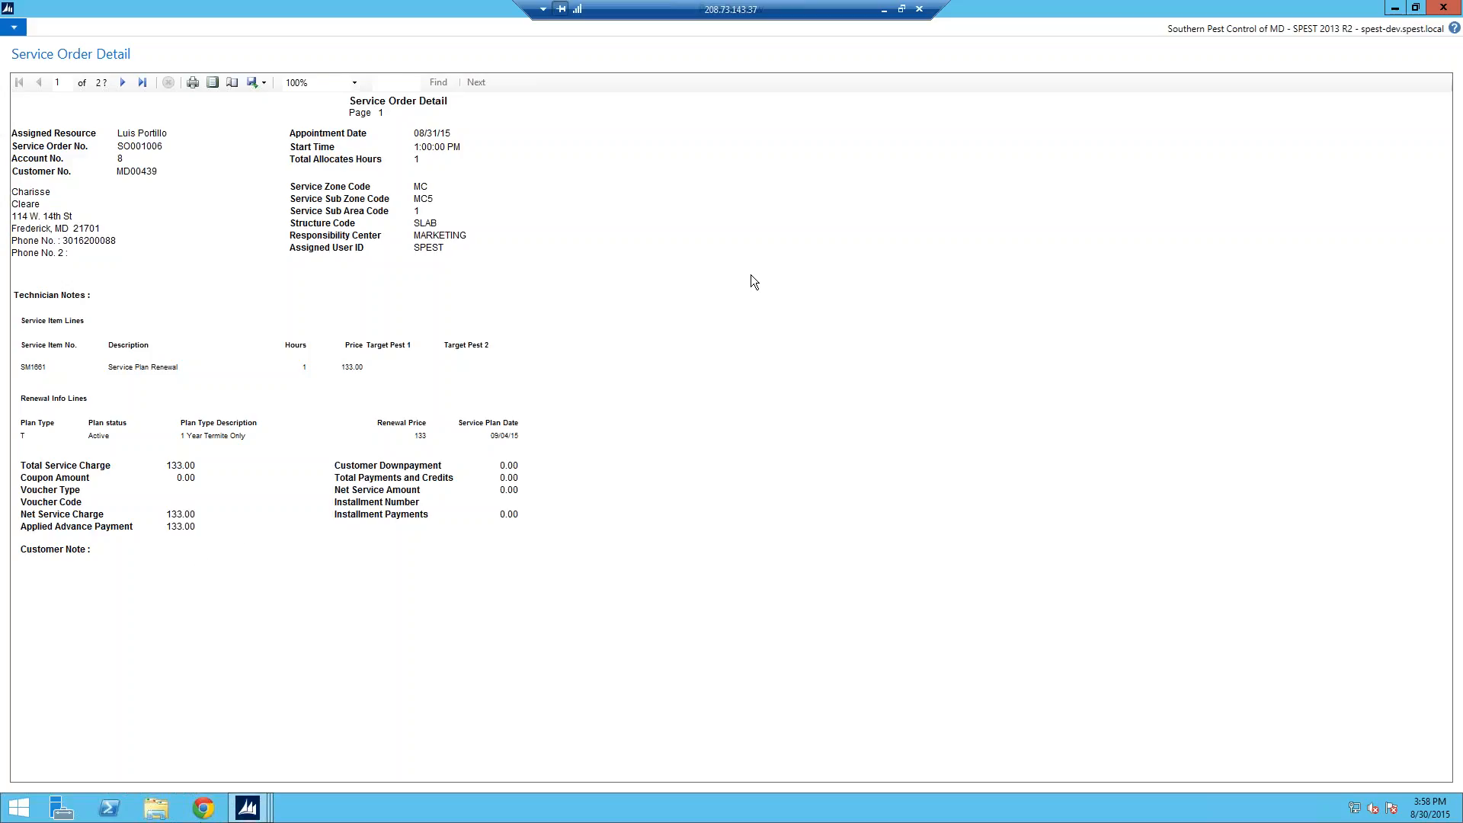
key("Escape")
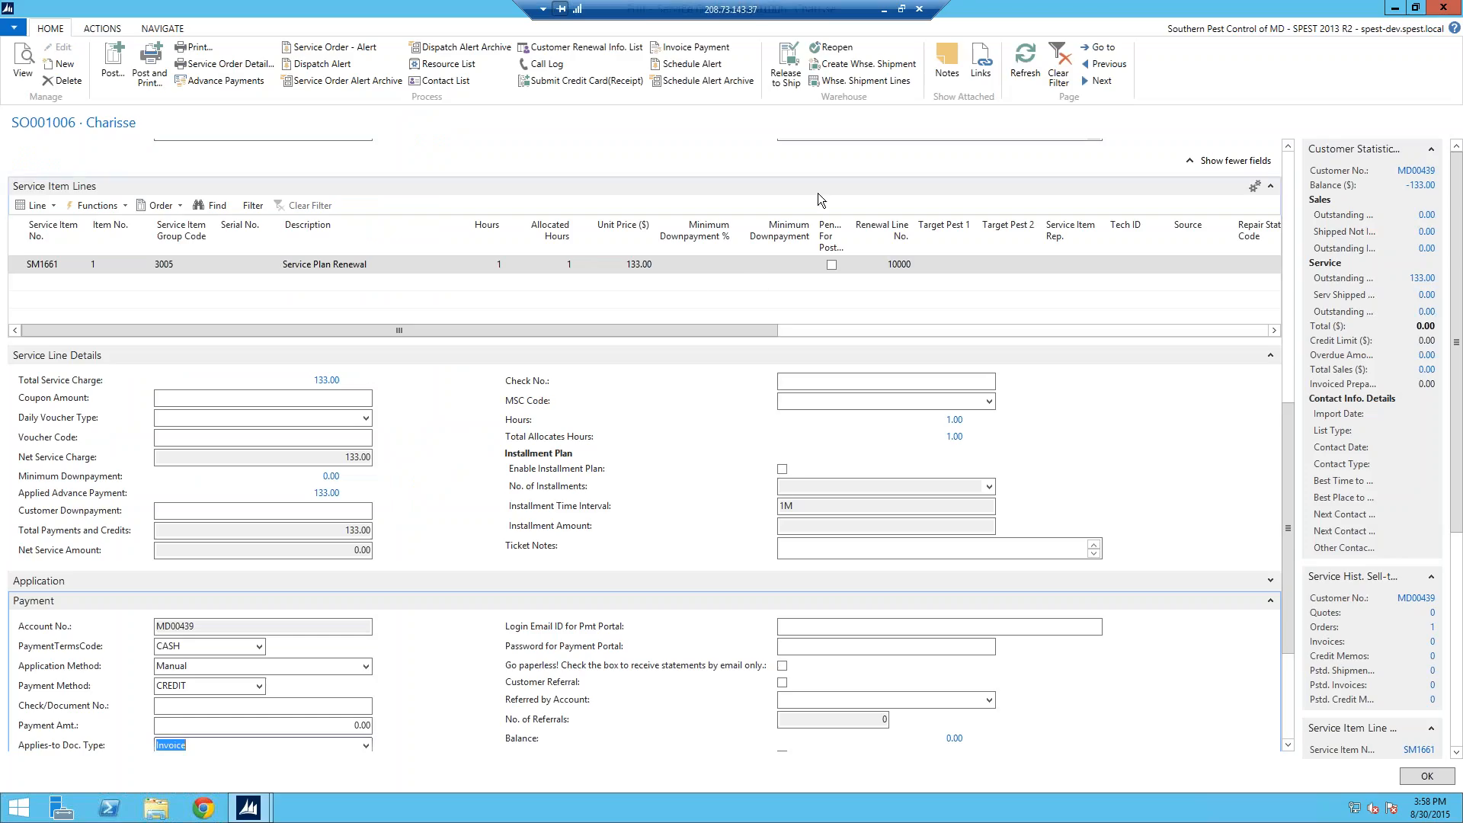
Step: Close the service order, then view and close the selected renewal customer's card
key("Escape")
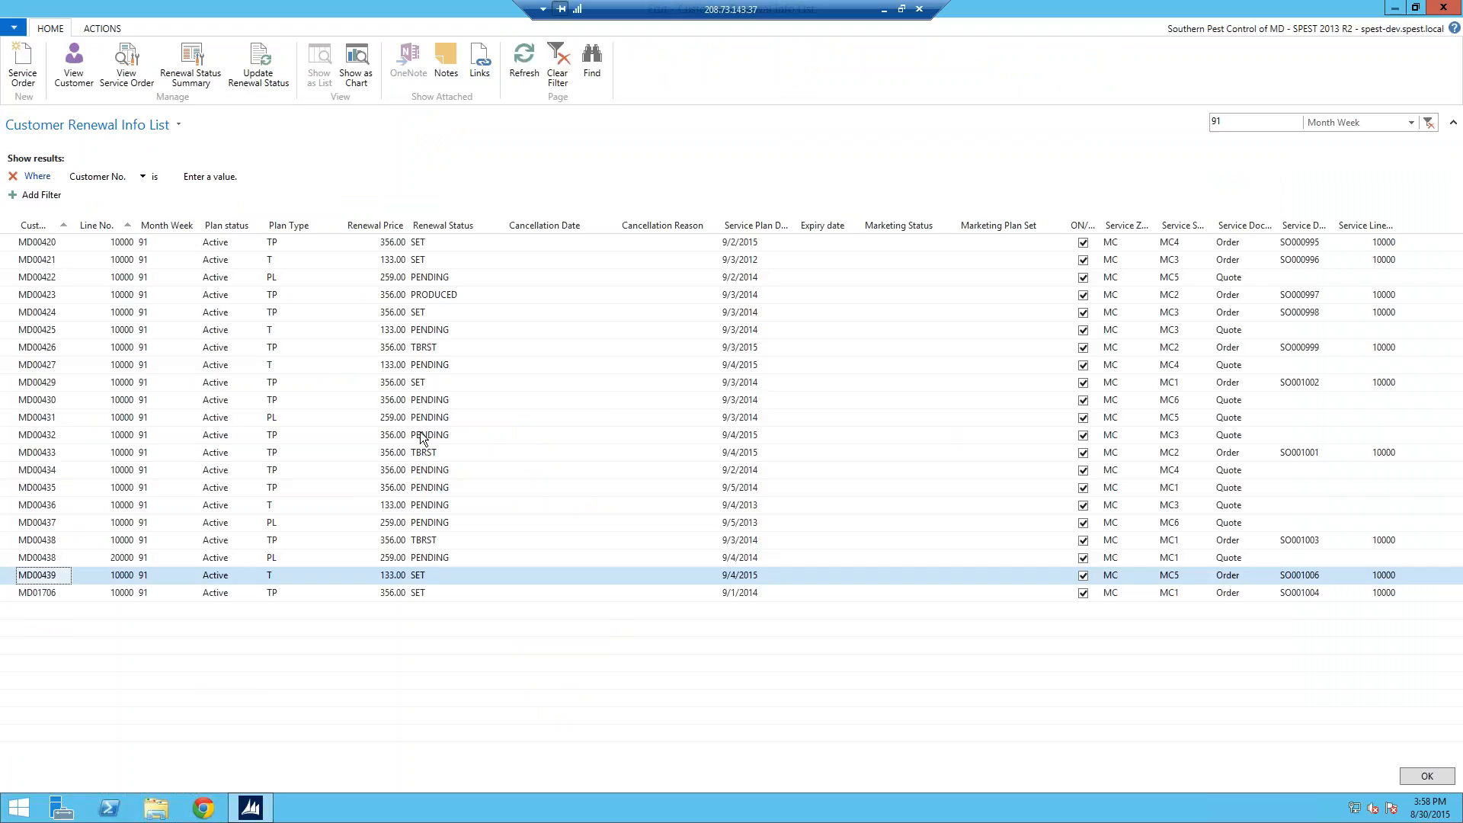
left_click(35, 474)
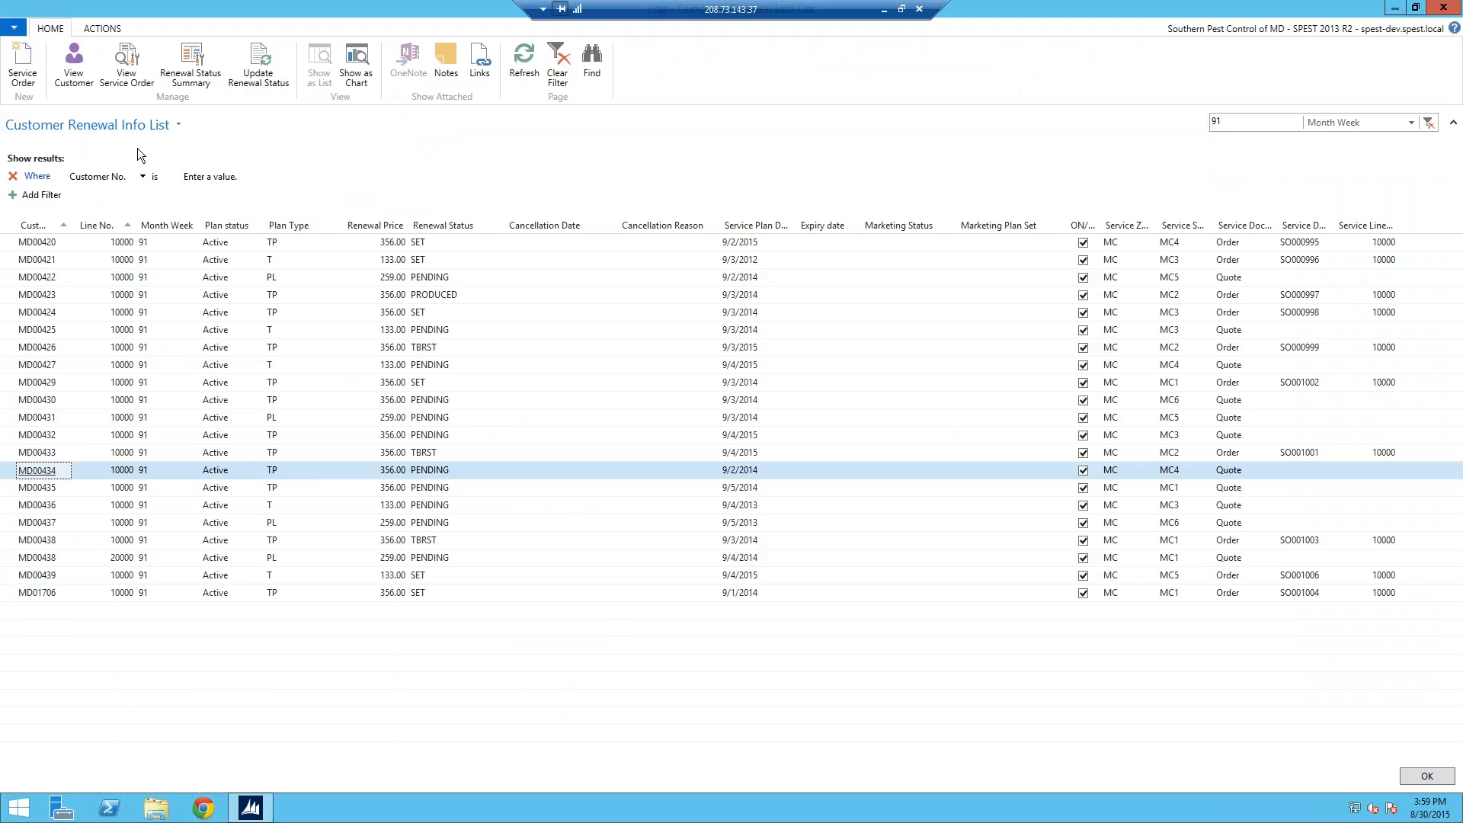
left_click(72, 60)
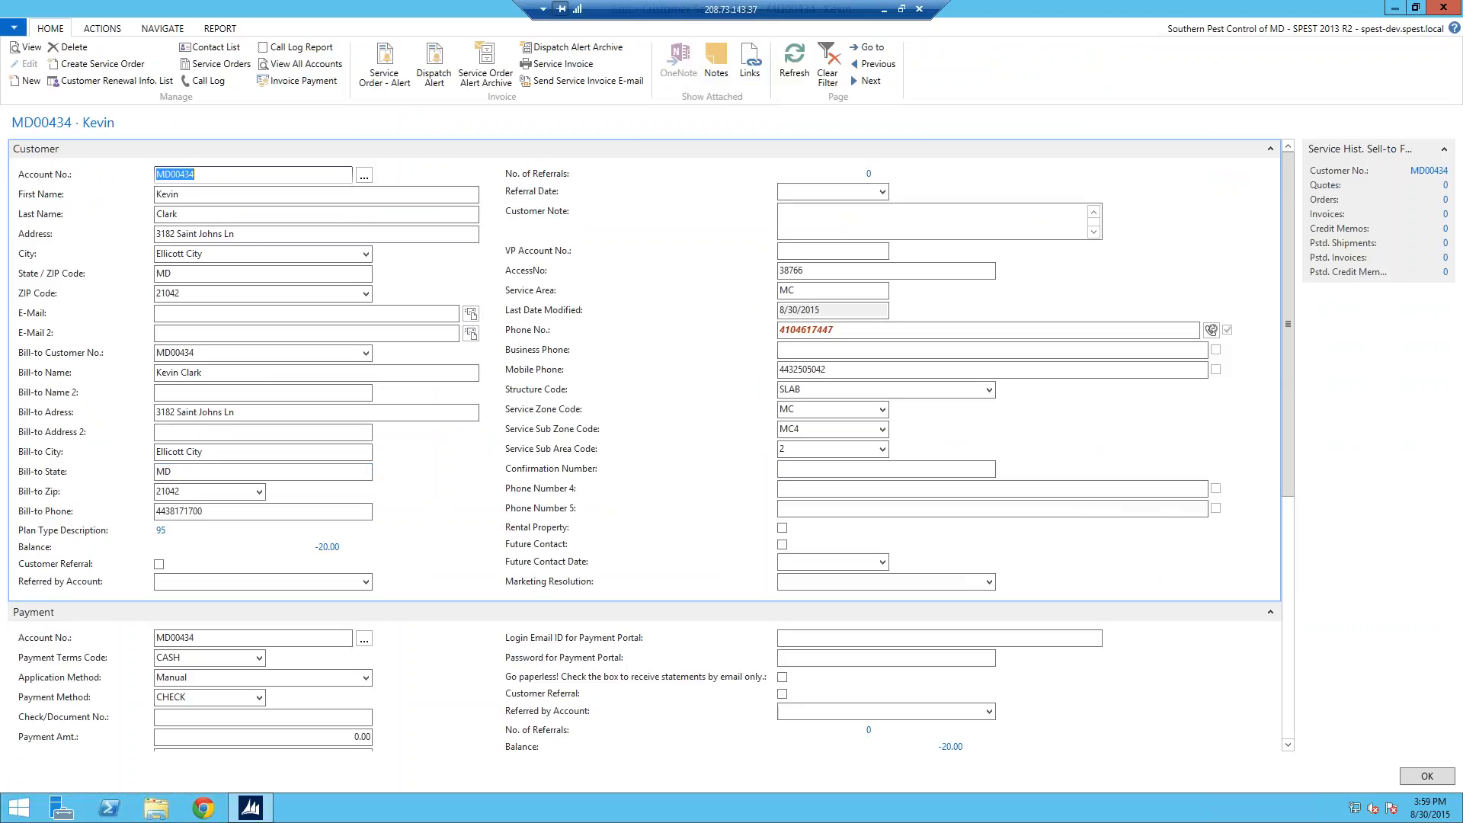
key("Escape")
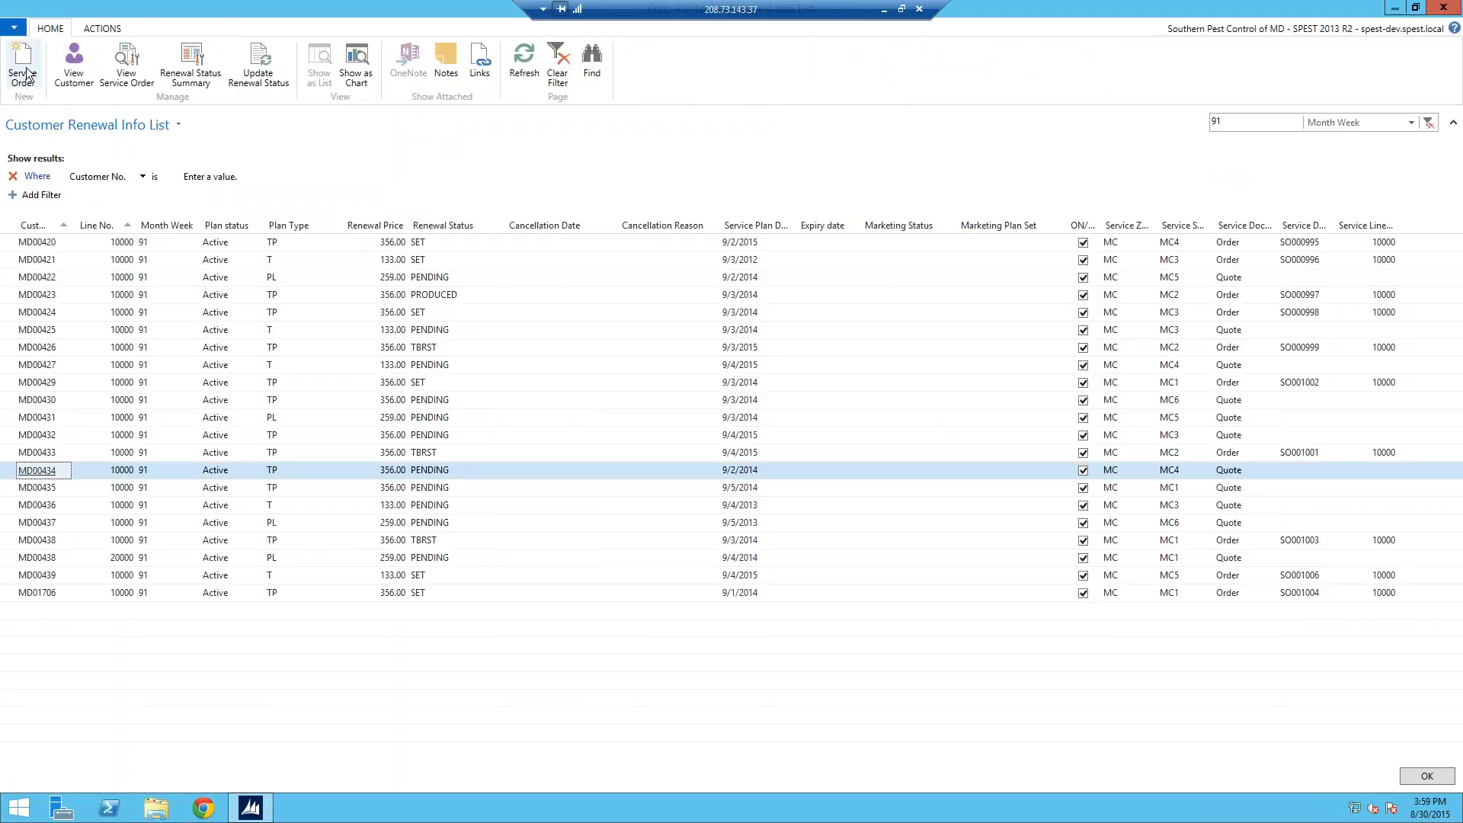
Step: Create service order SO001007 for renewal customer MD00434, dated 8/30/2015, and bring up the Service Item Lines actions
left_click(30, 79)
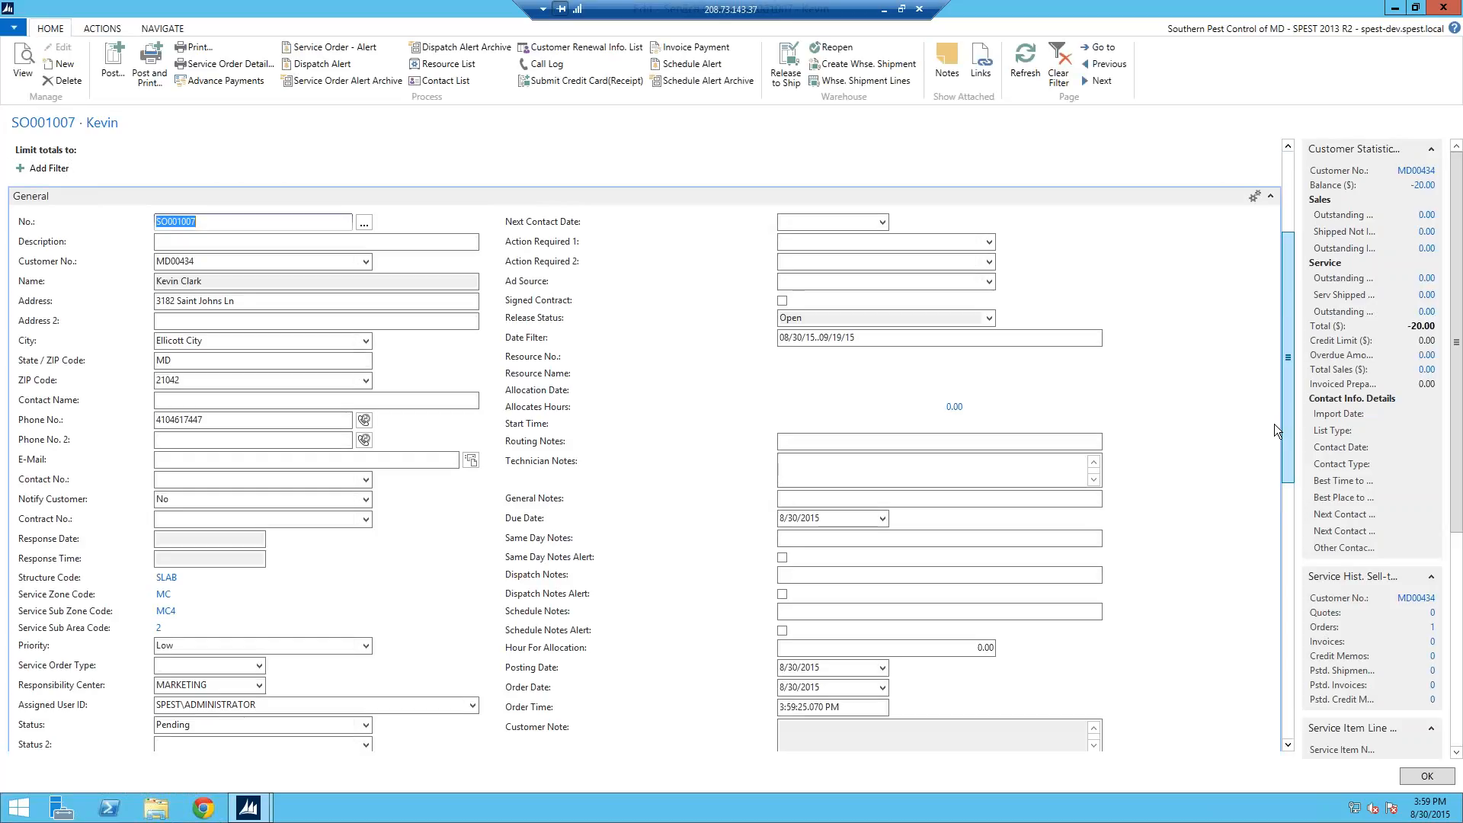
scroll(1280, 410, "down", 3)
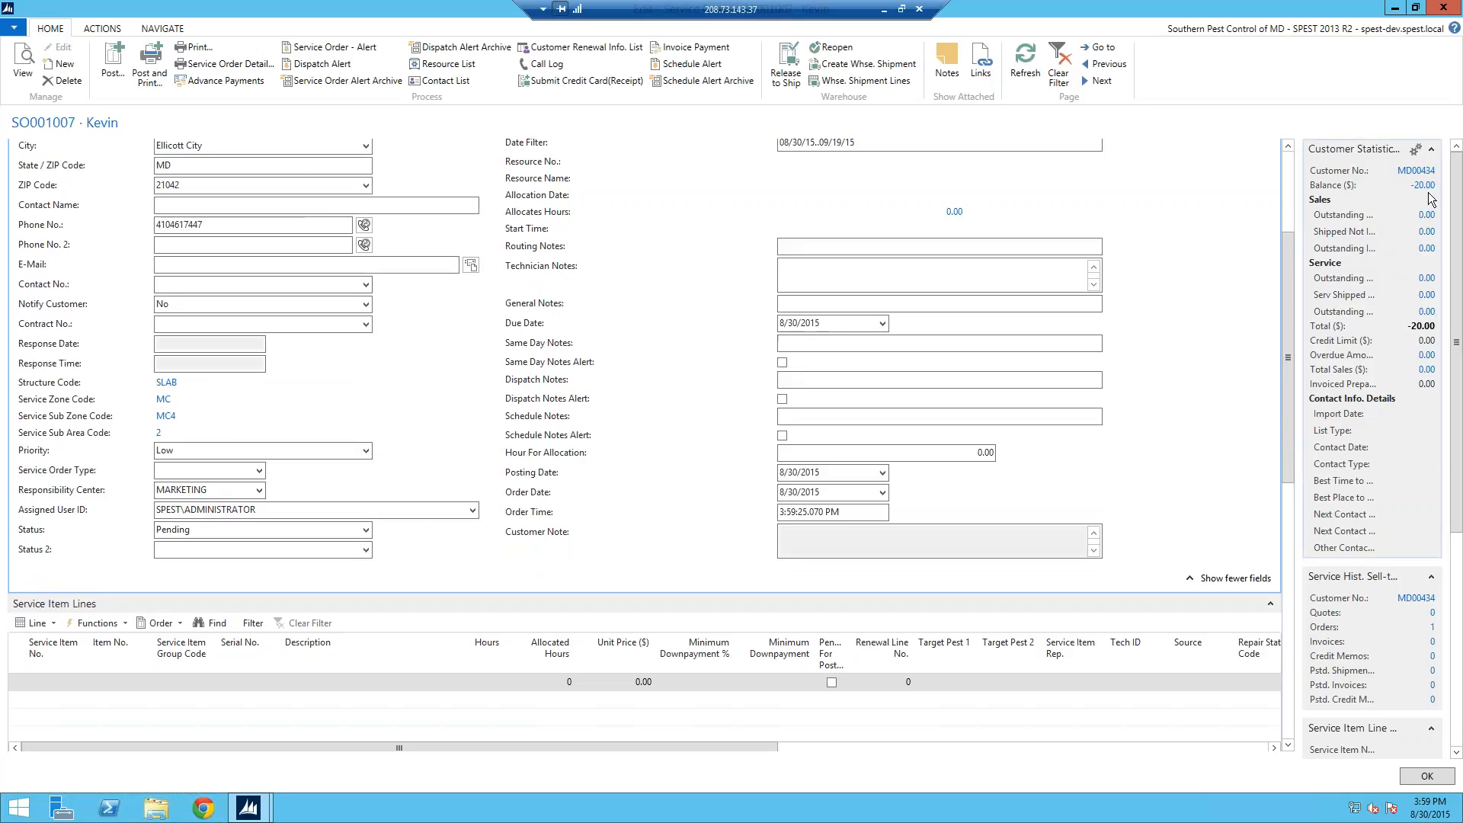
left_click_drag(1287, 375, 1290, 404)
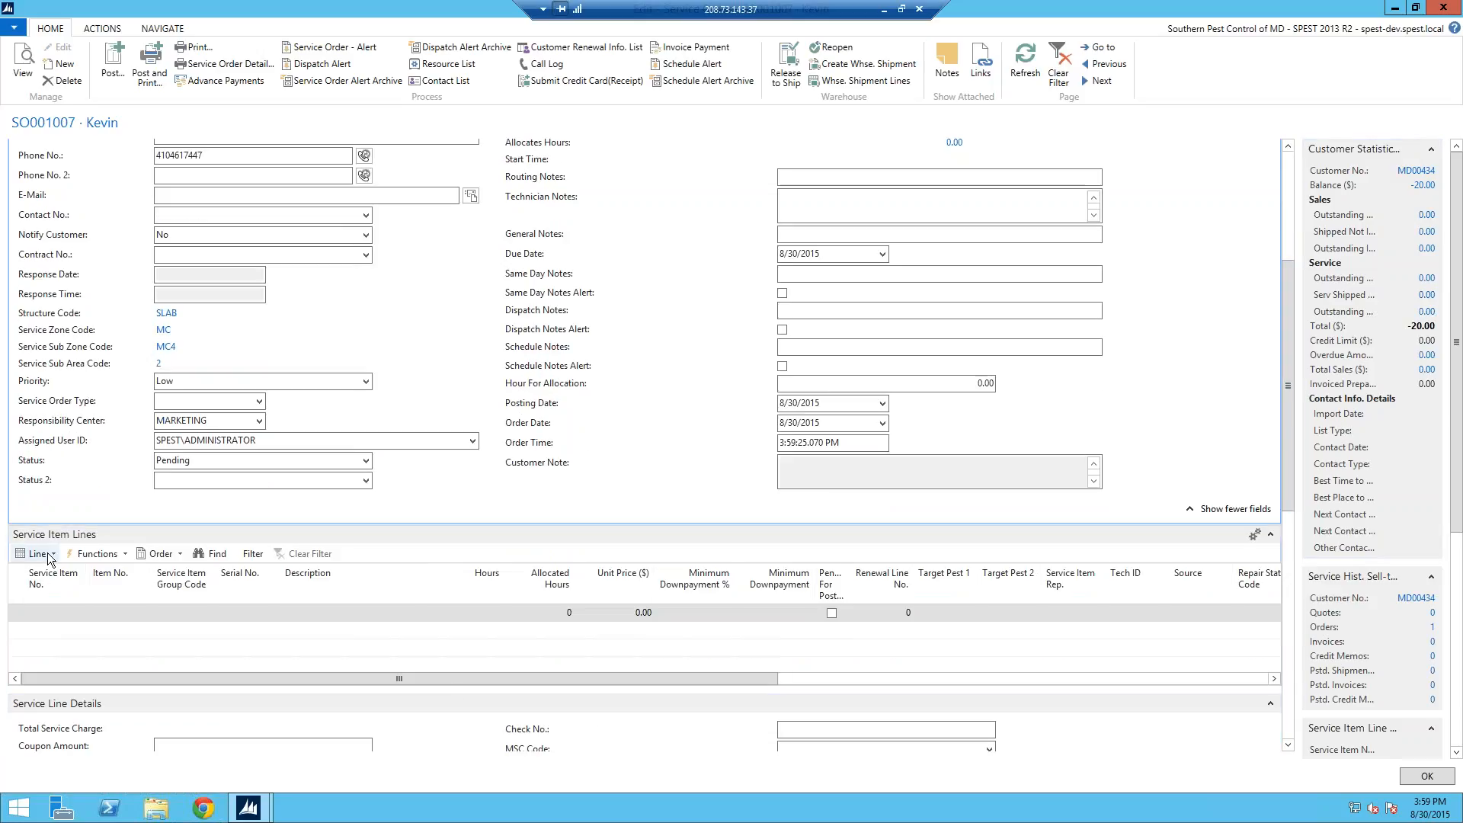
left_click(35, 554)
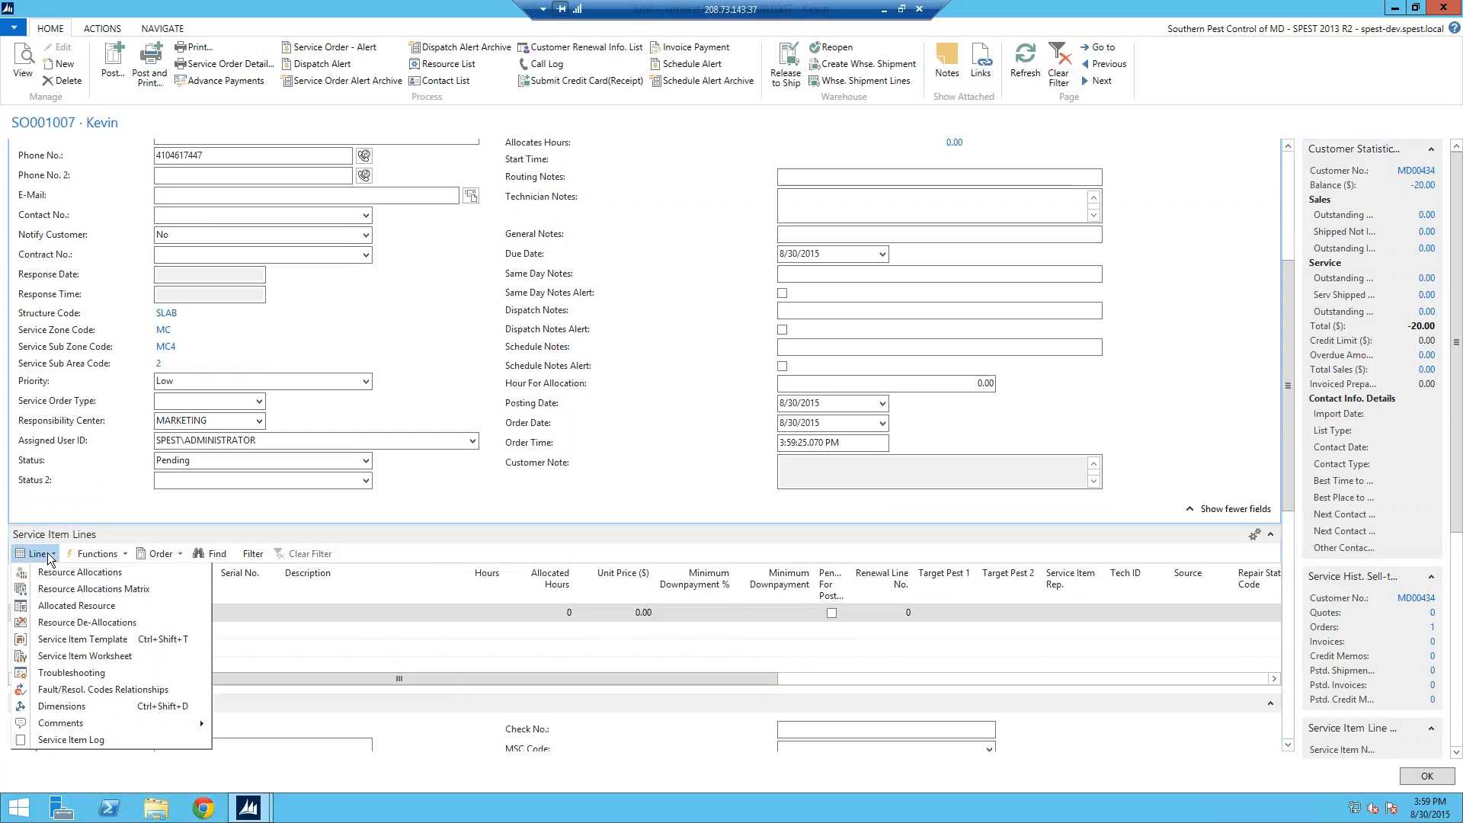
Step: Add a service item line from the SM0228 Service Plan Renewal template, creating item SM1662
left_click(80, 638)
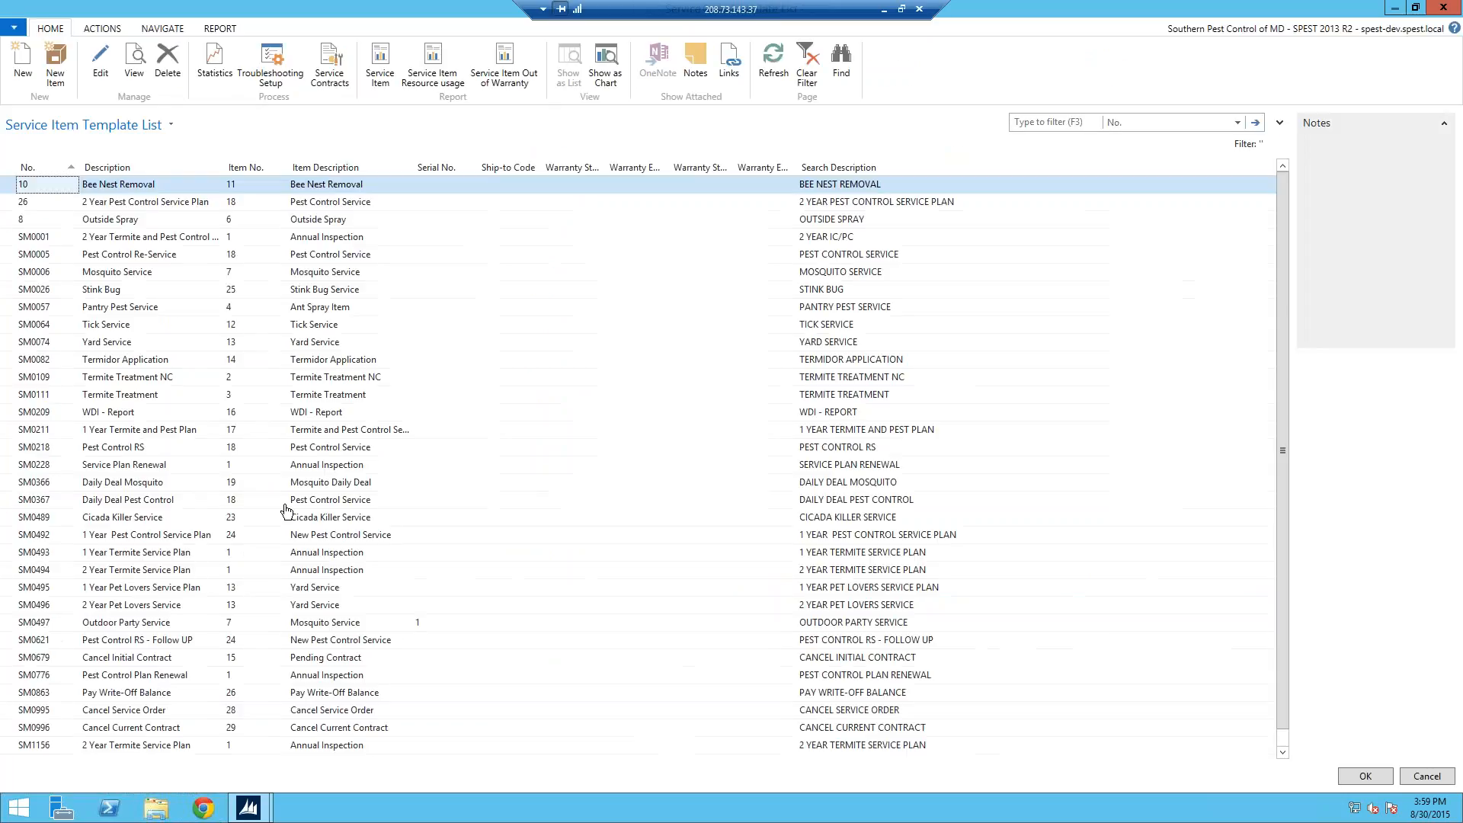
left_click(36, 465)
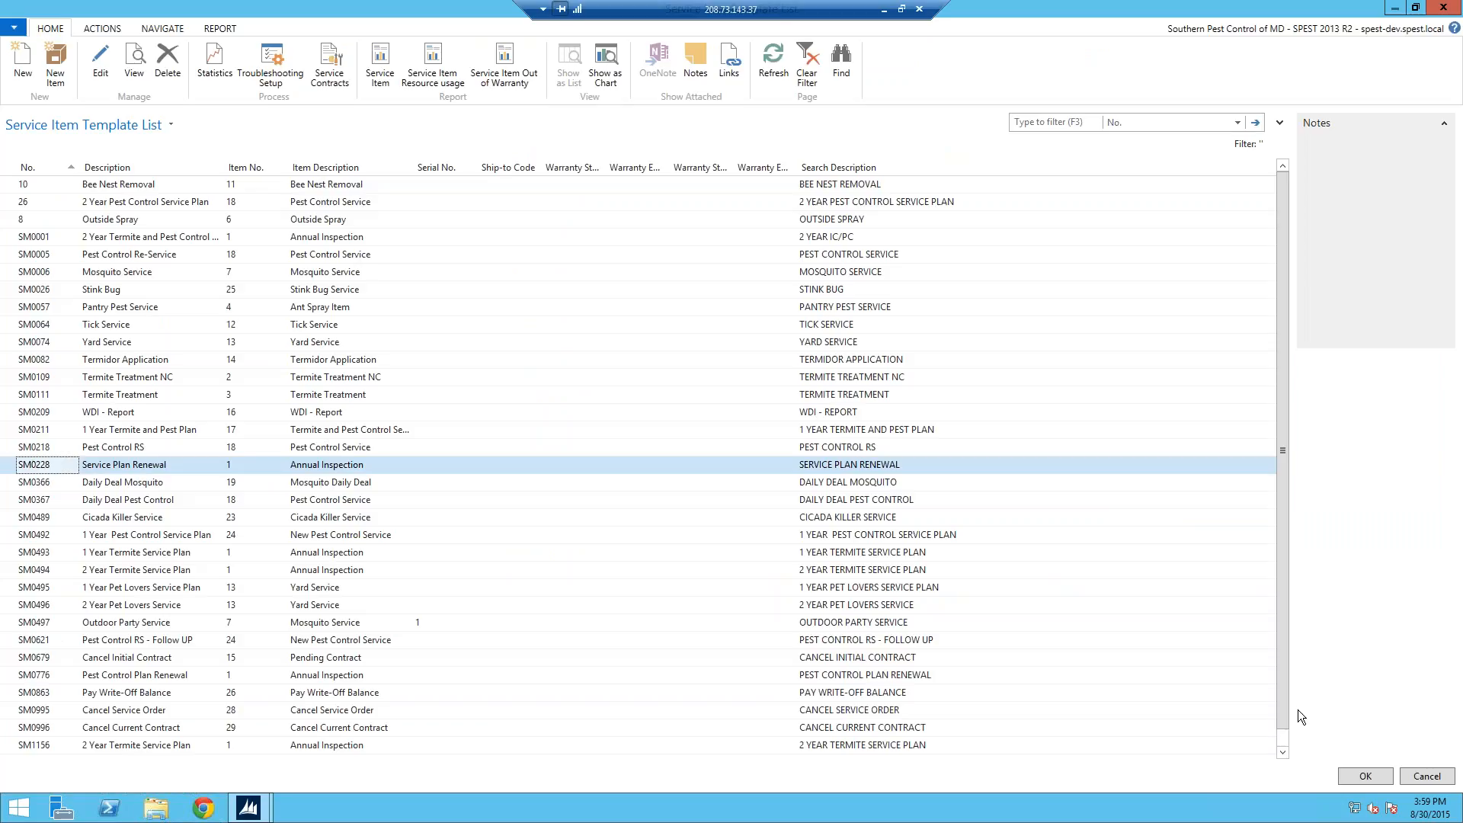
left_click(1364, 775)
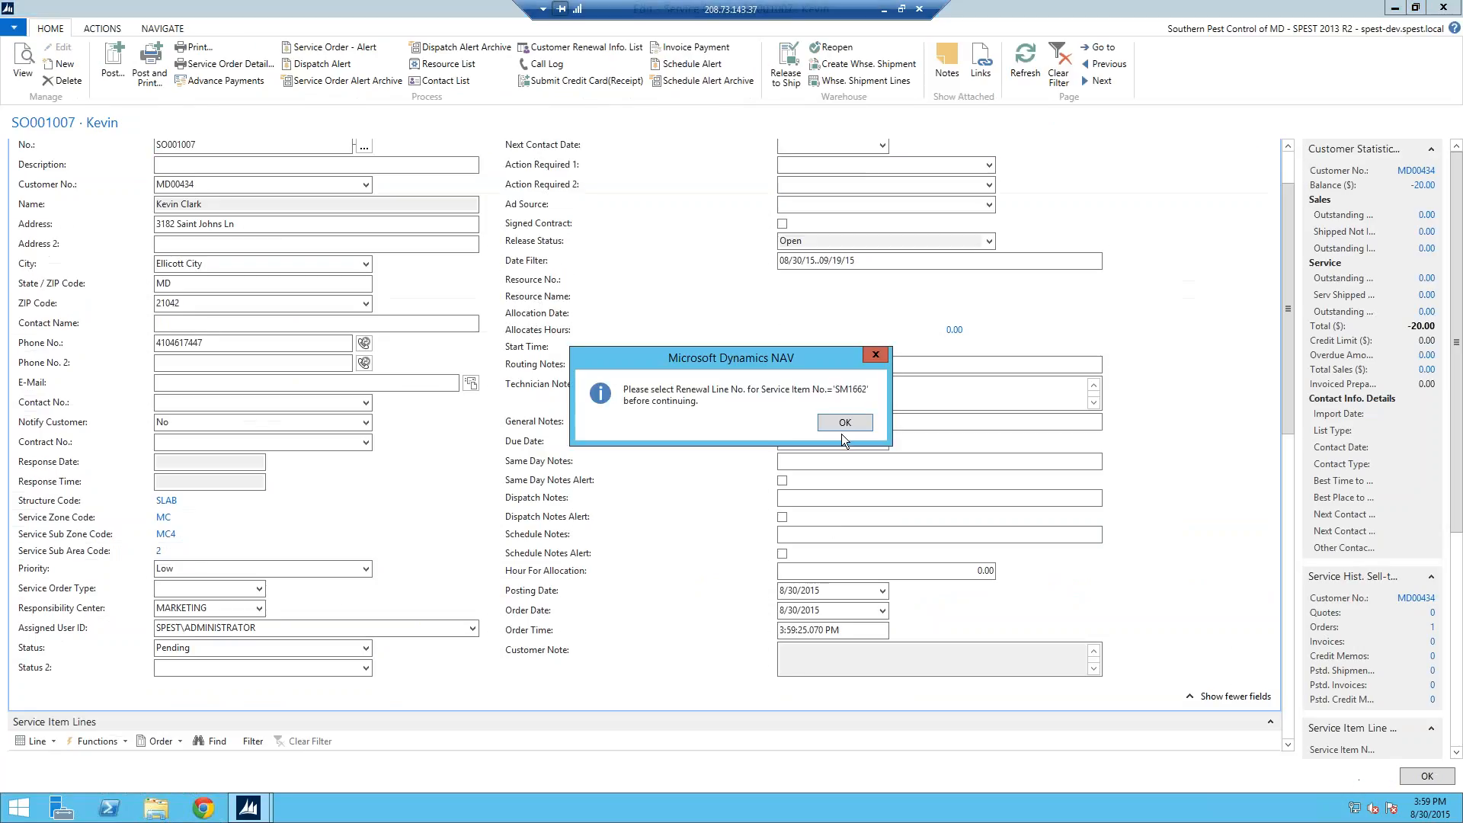
left_click(843, 510)
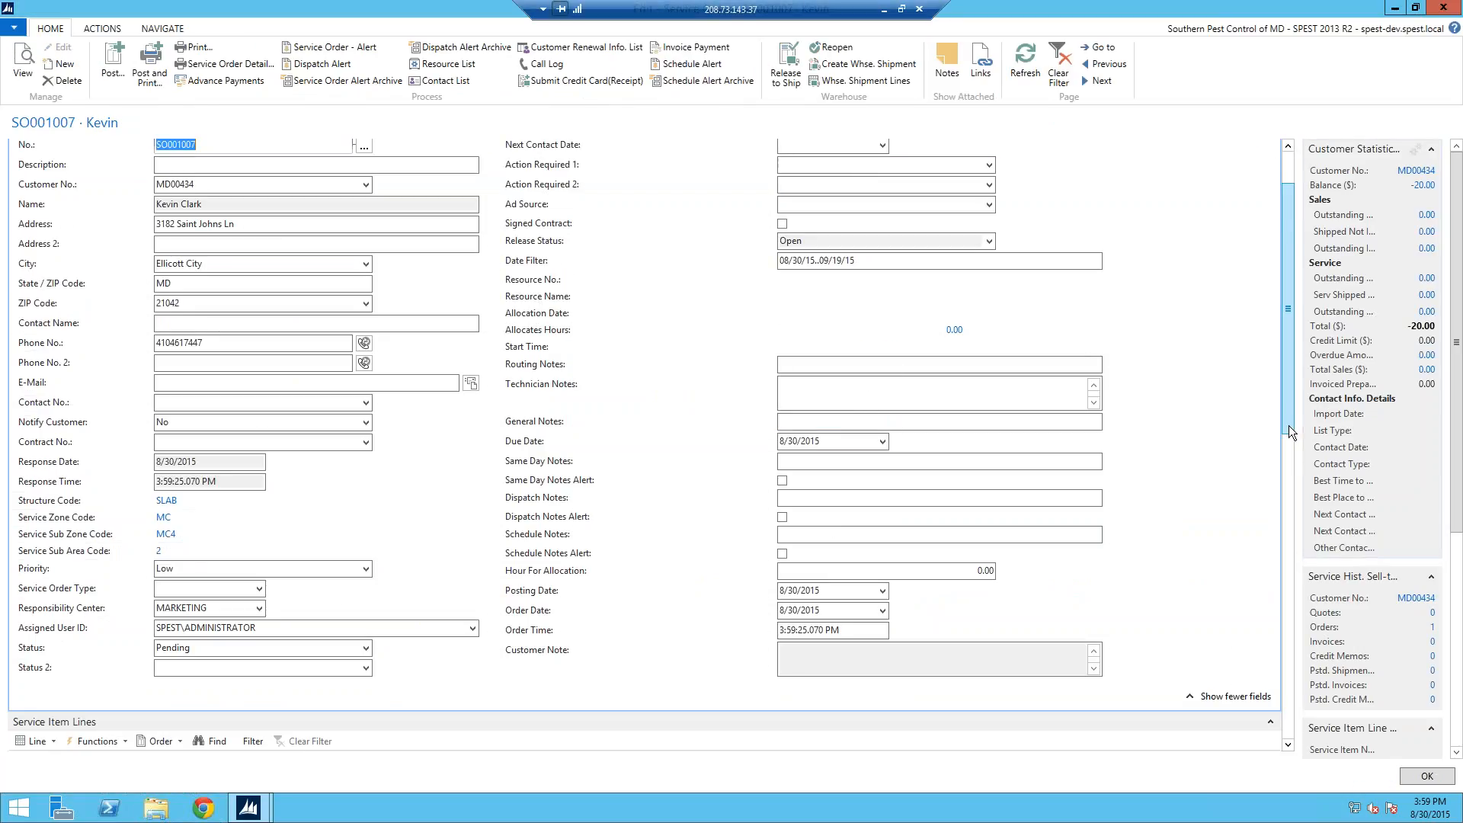
left_click_drag(1288, 425, 1288, 487)
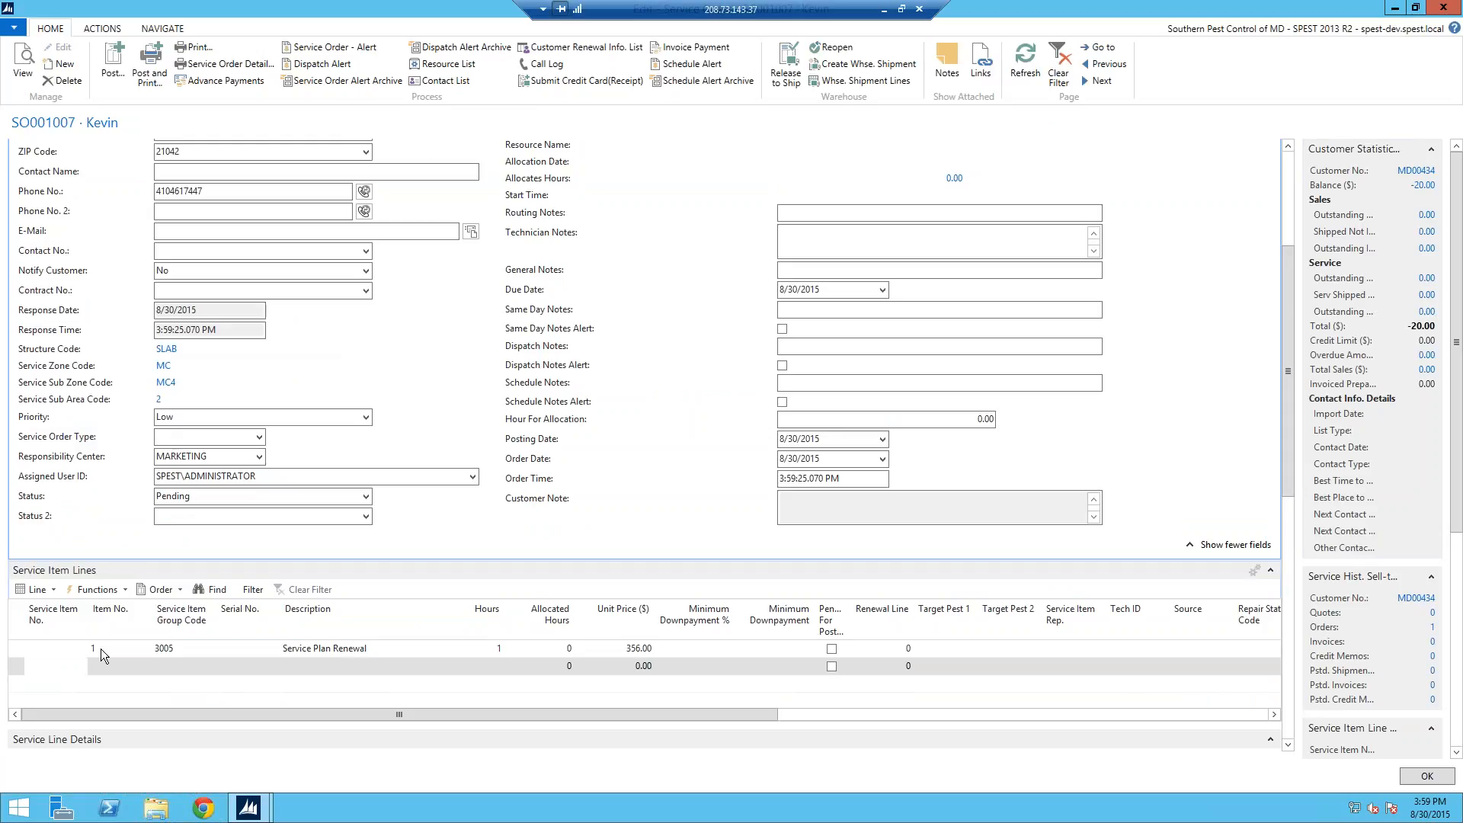
Step: Link the SM1662 line to renewal line 10000 and scroll down to Service Line Details
left_click(20, 649)
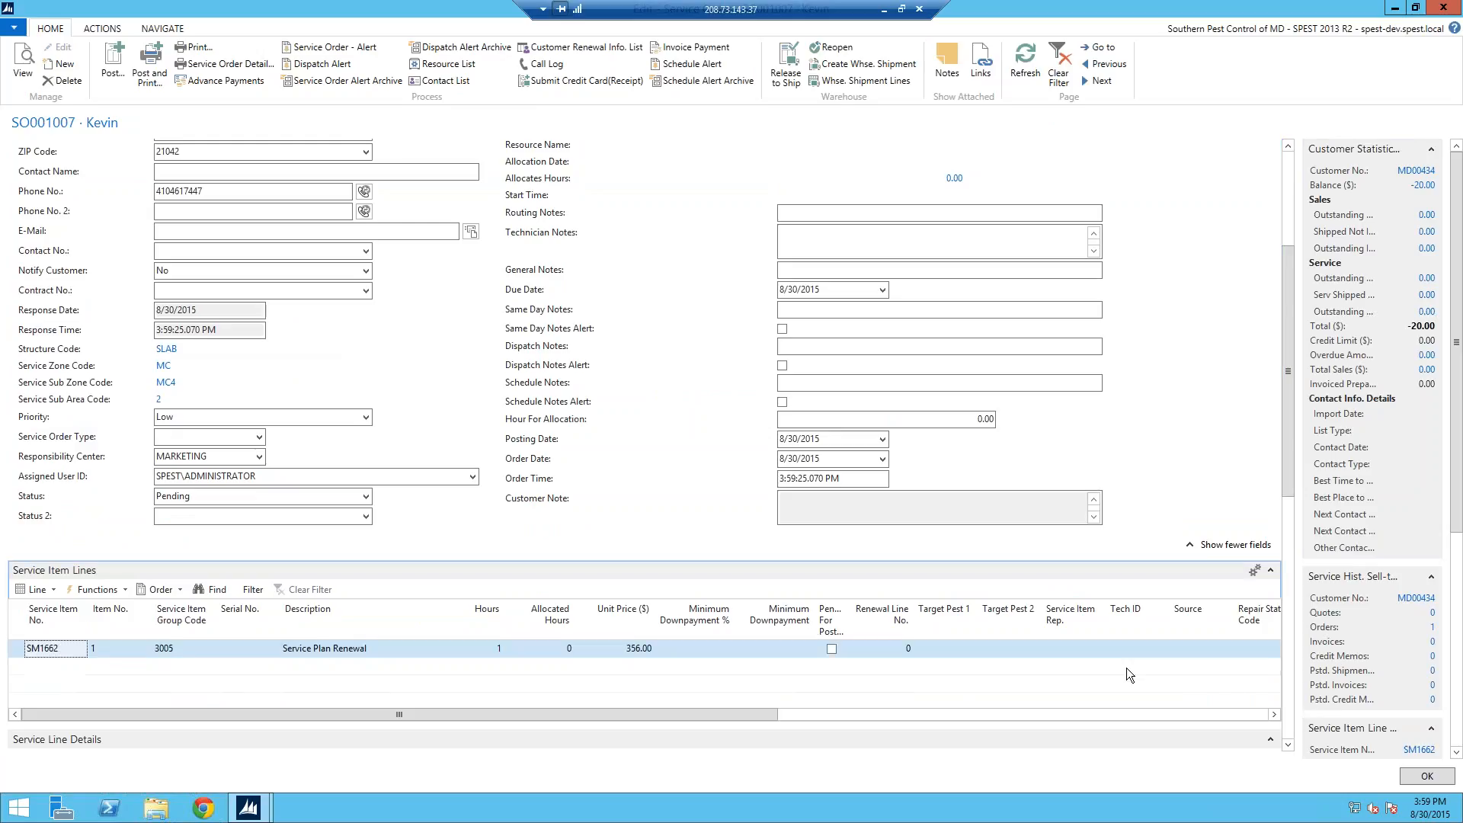
left_click(916, 650)
left_click(906, 649)
left_click(729, 492)
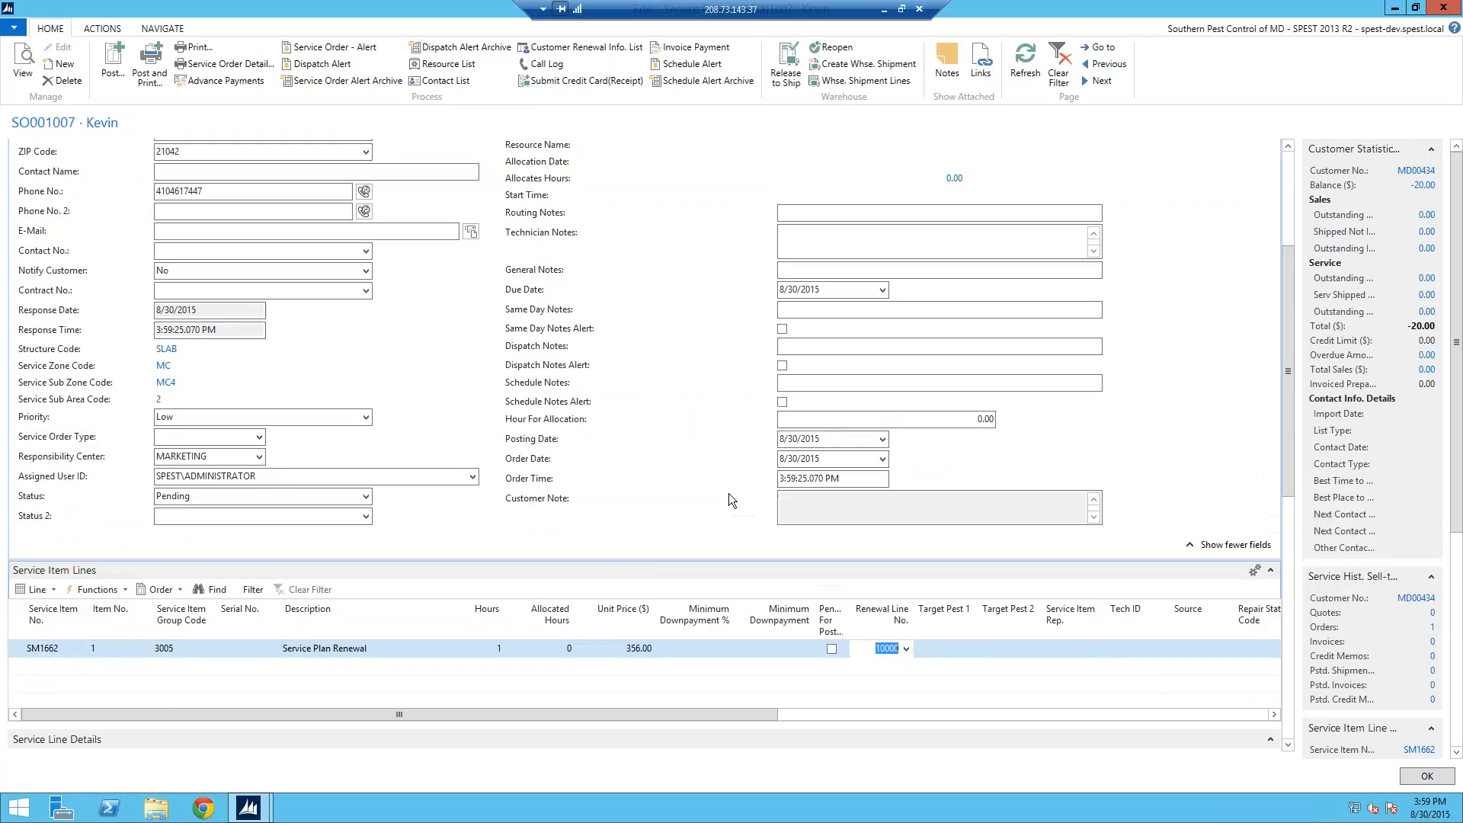
left_click(724, 661)
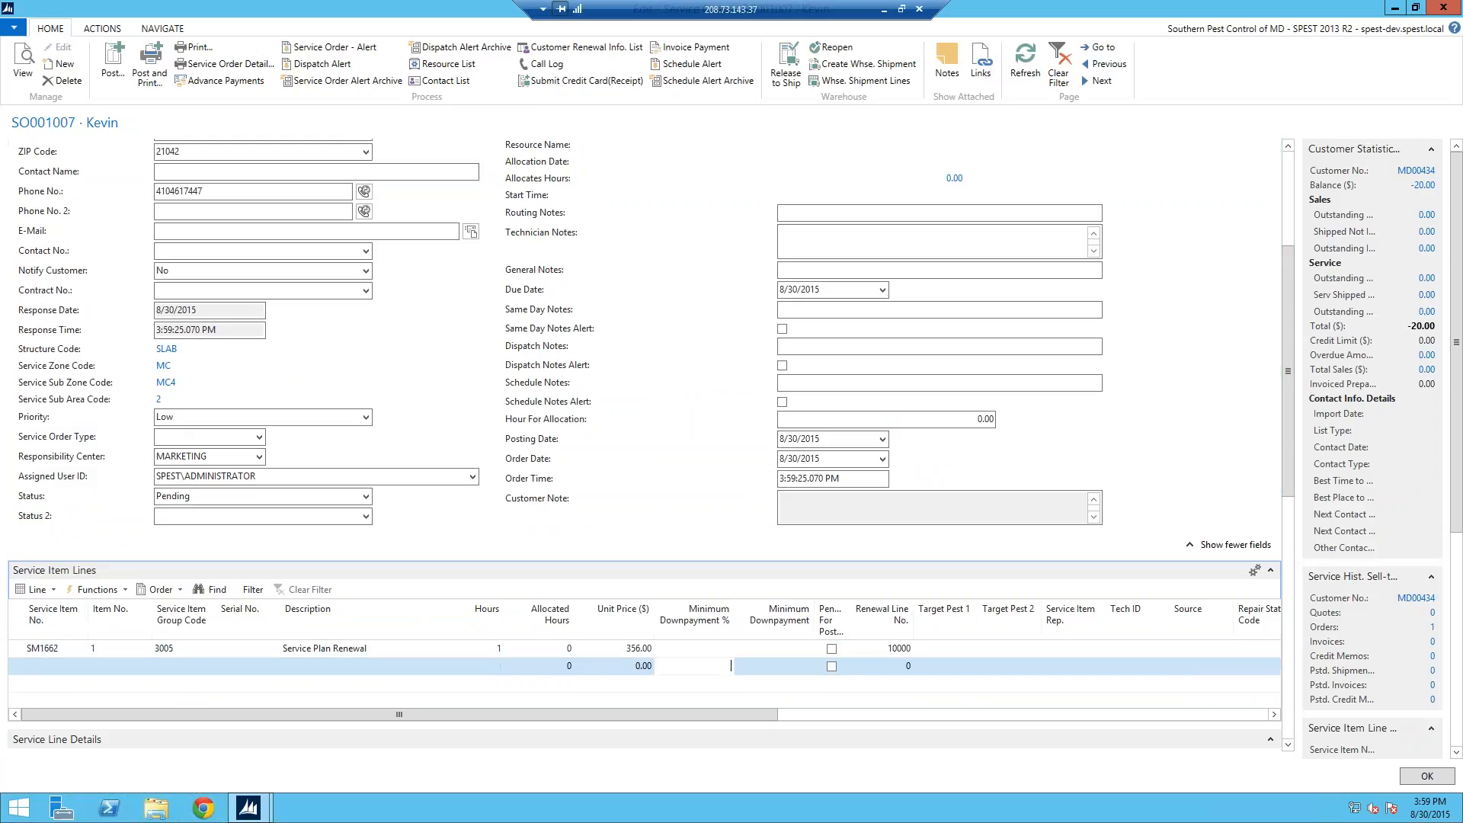
left_click(905, 649)
left_click(906, 649)
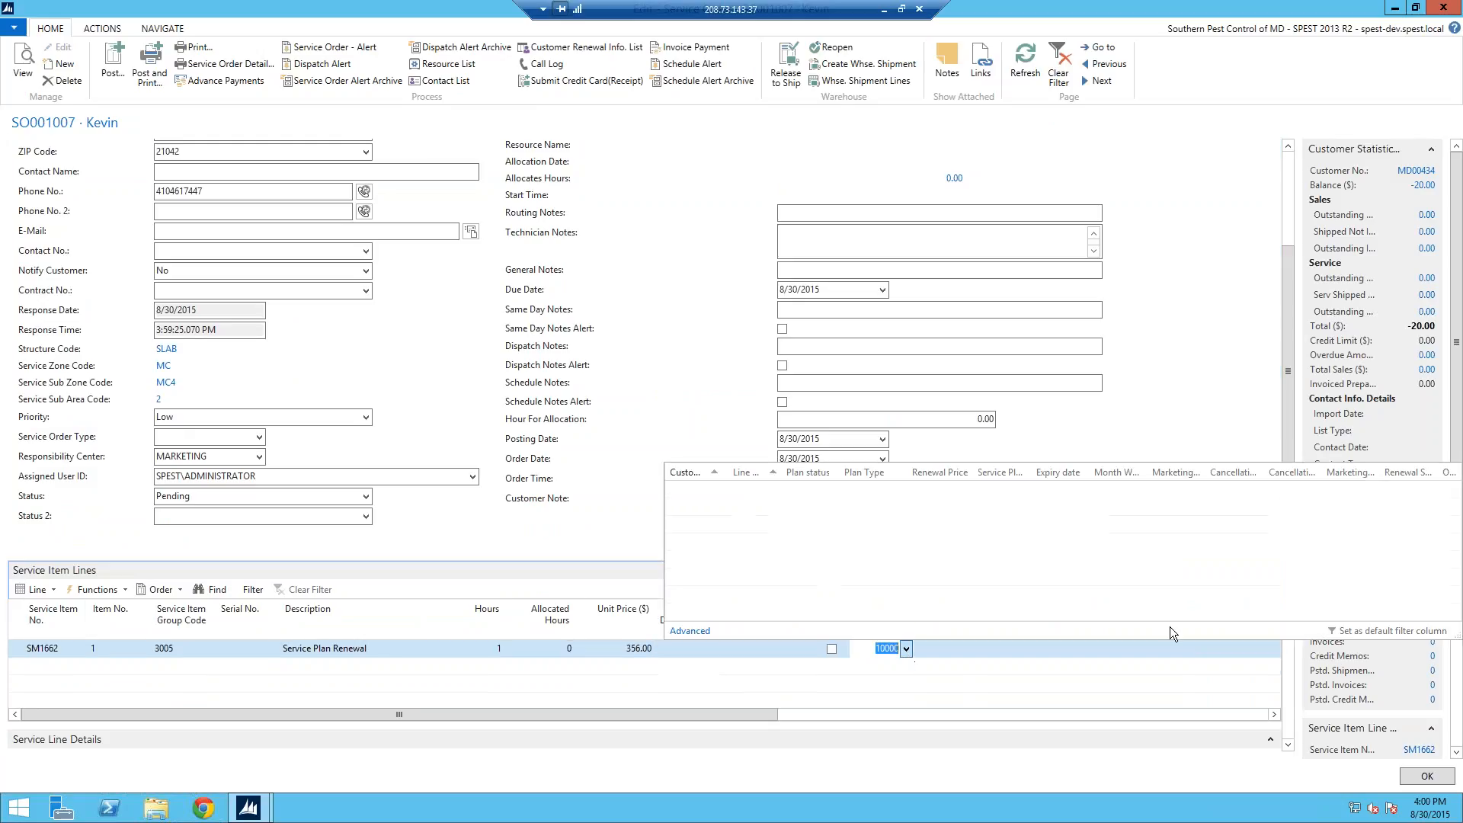
left_click(1268, 404)
mouse_move(1287, 354)
left_mouse_down()
mouse_move(1281, 404)
mouse_move(1291, 358)
mouse_move(1291, 380)
left_mouse_up()
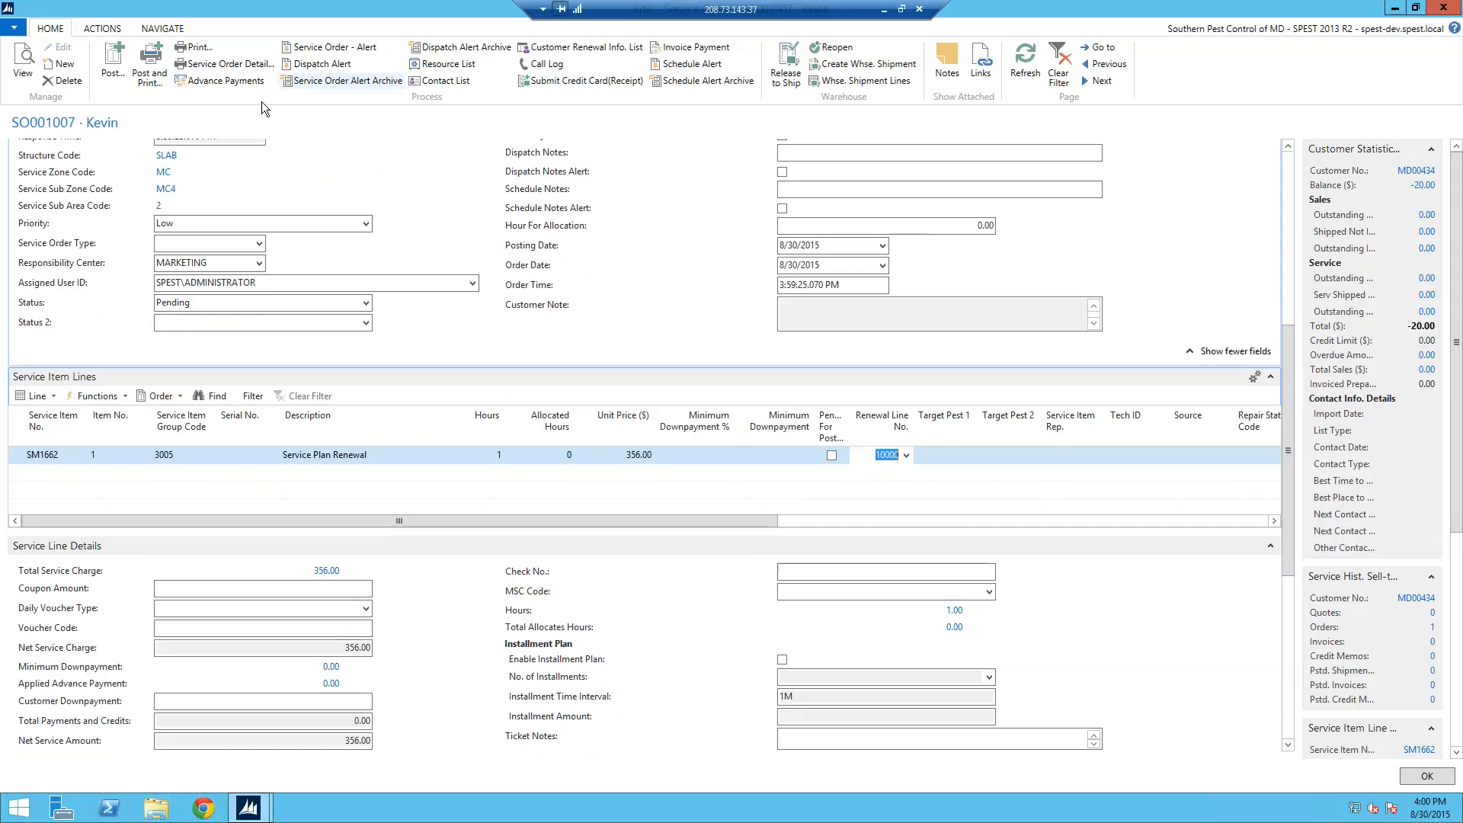
Step: Apply the customer's 20.00 payment entry as a -20.00 advance payment, leaving net service amount 336.00
left_click(227, 81)
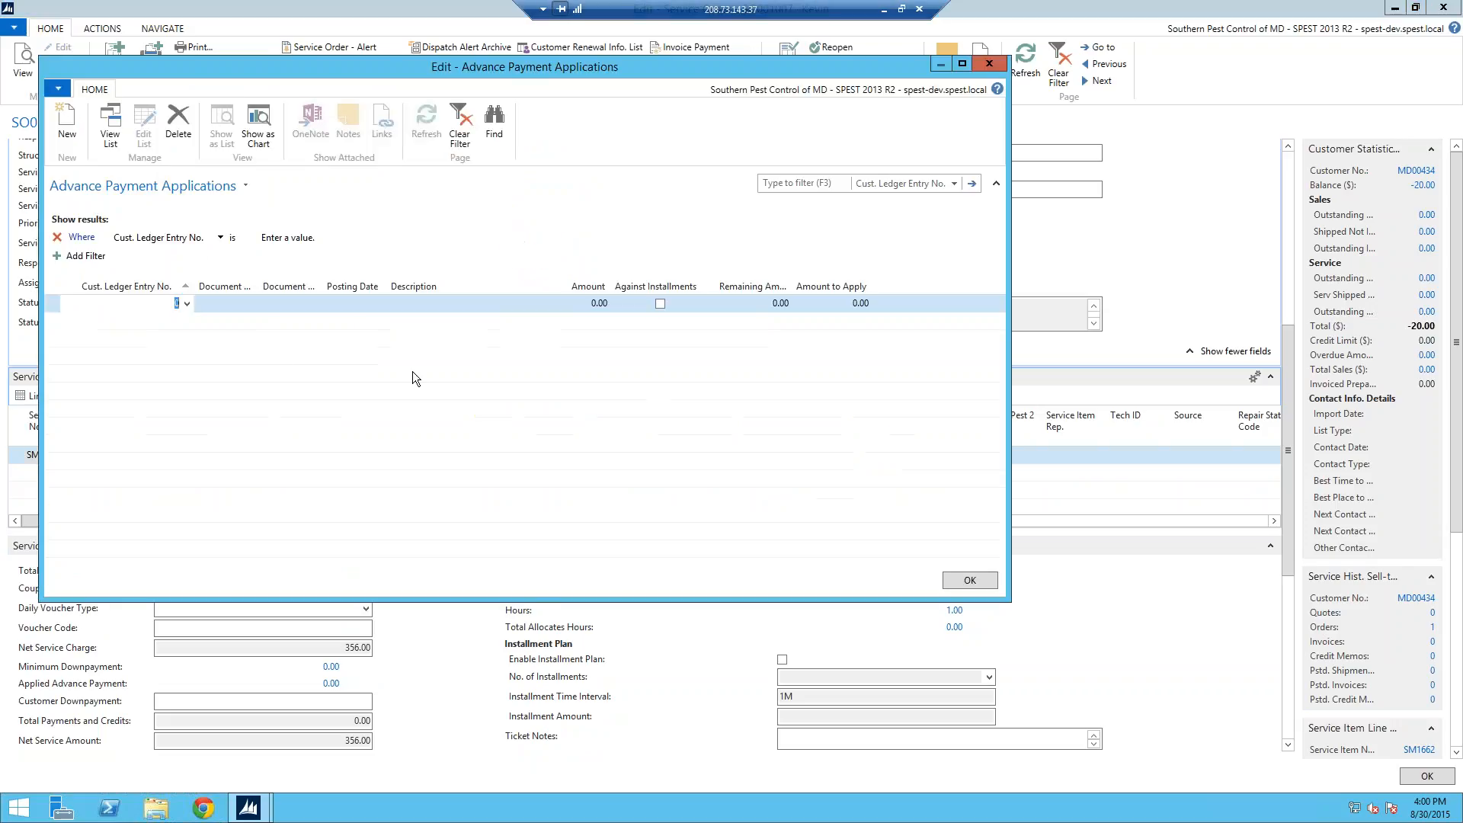
left_click(188, 303)
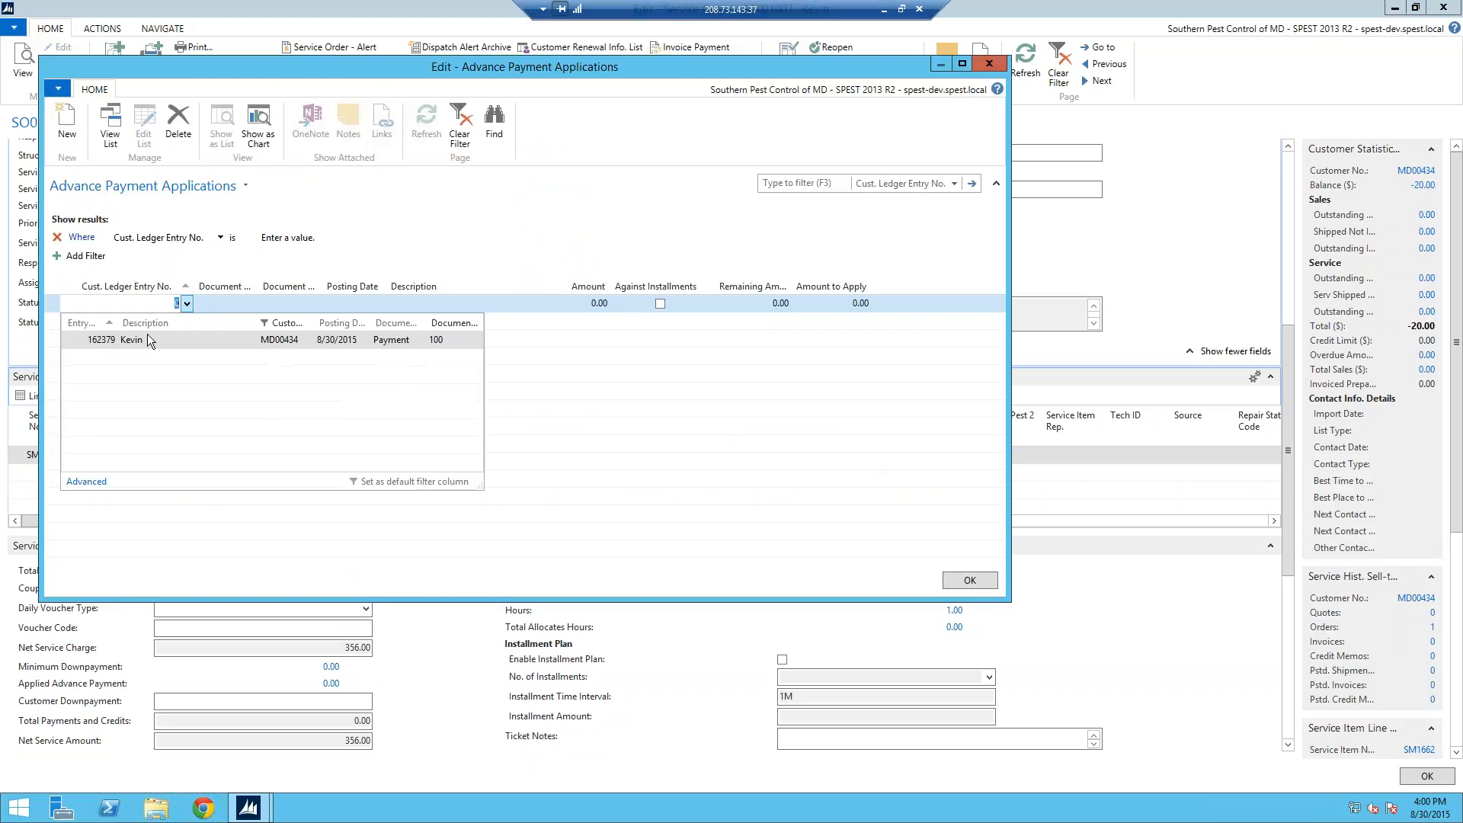
left_click(145, 340)
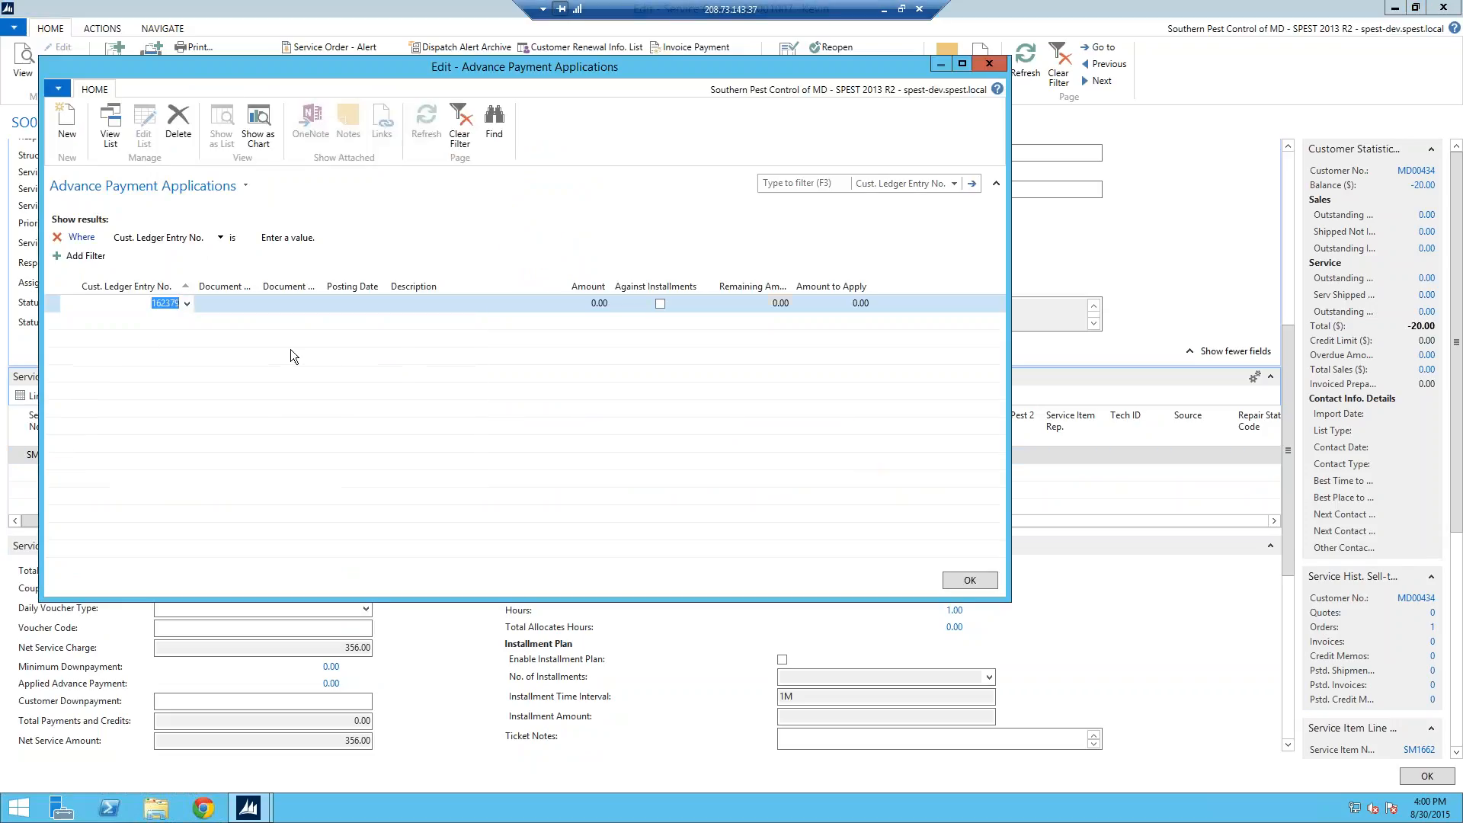
left_click(491, 305)
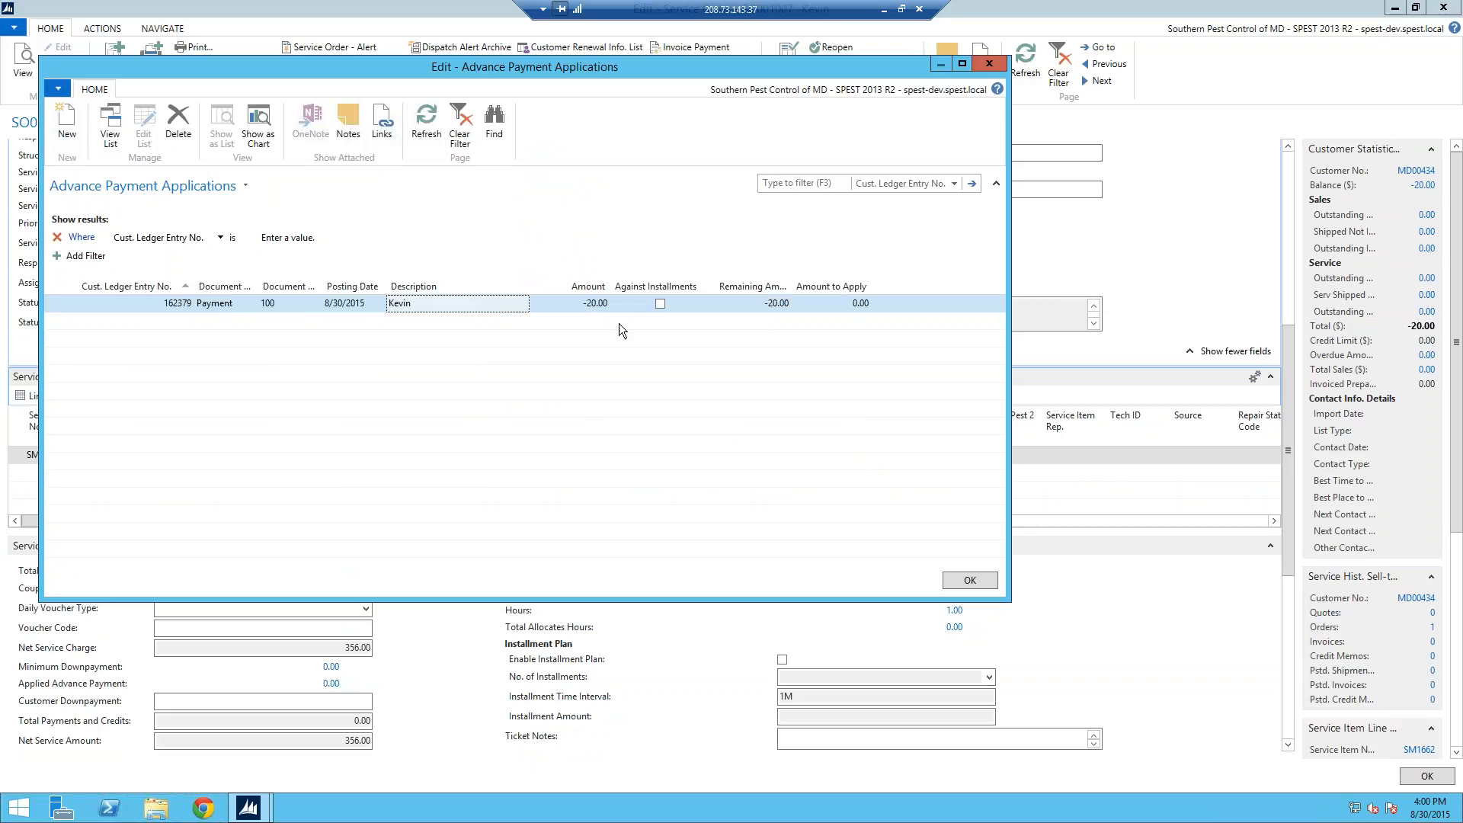
left_click(845, 304)
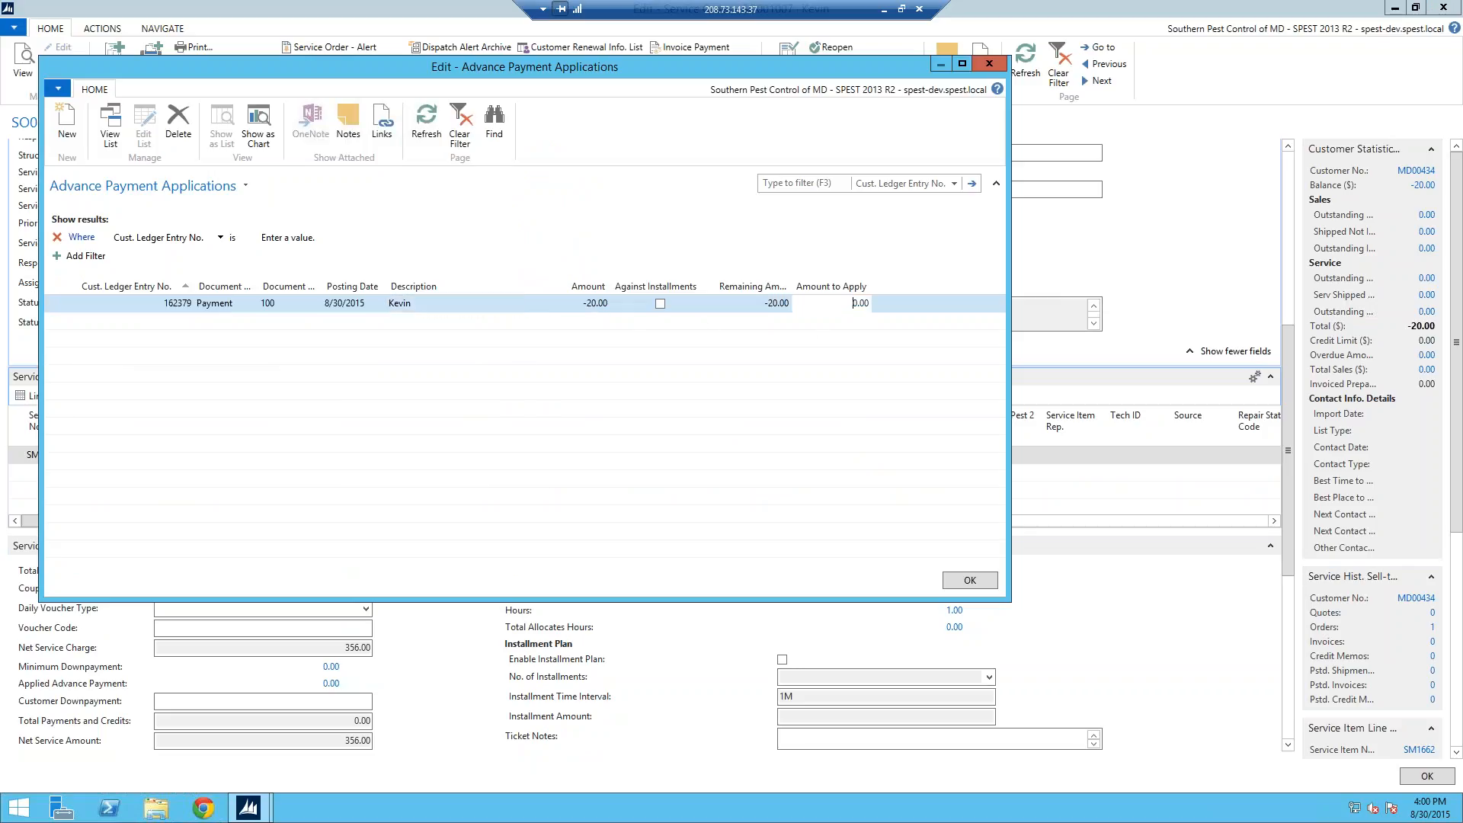
type("-2")
key("Return")
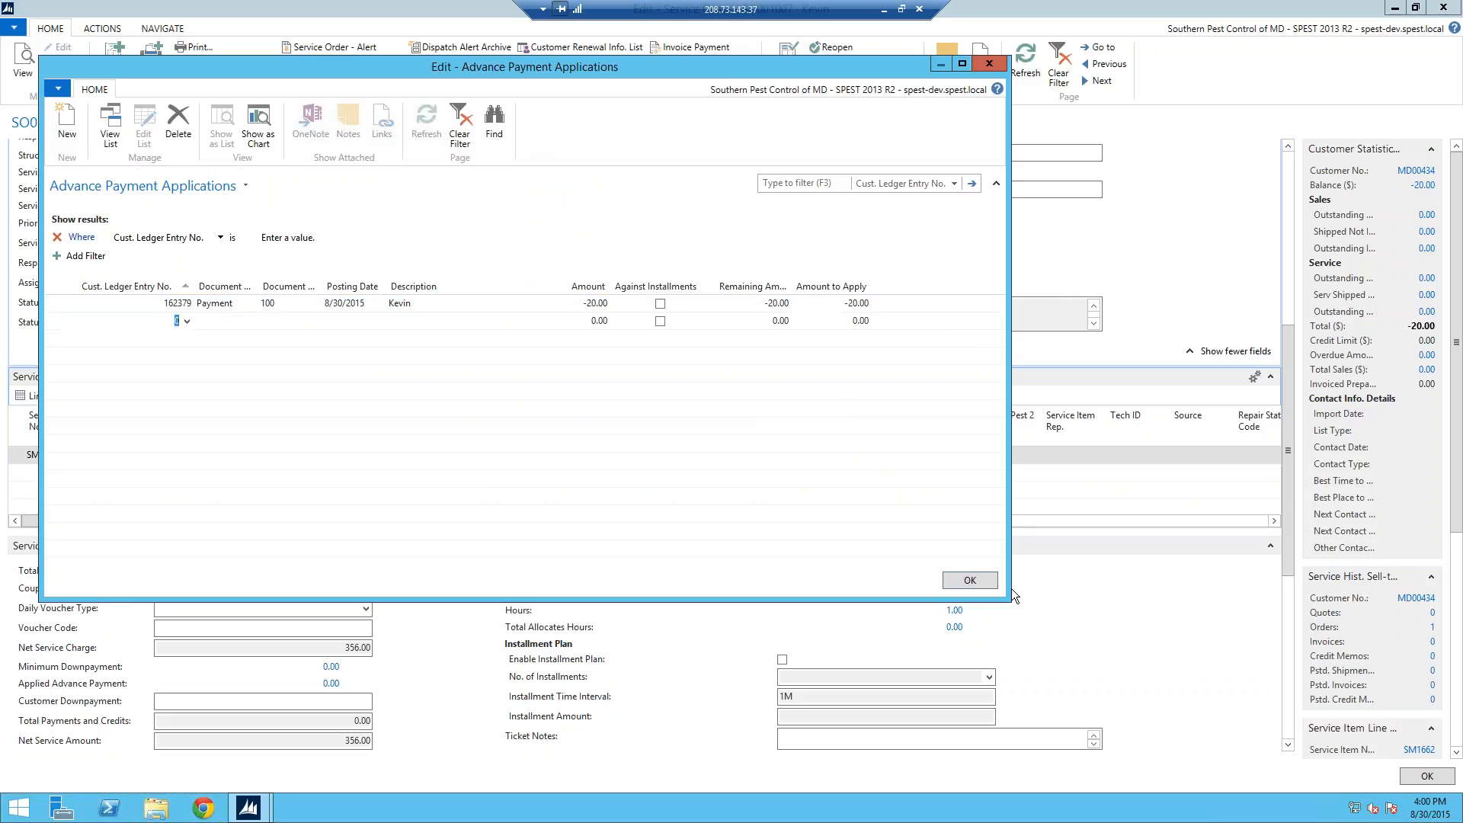
left_click(969, 580)
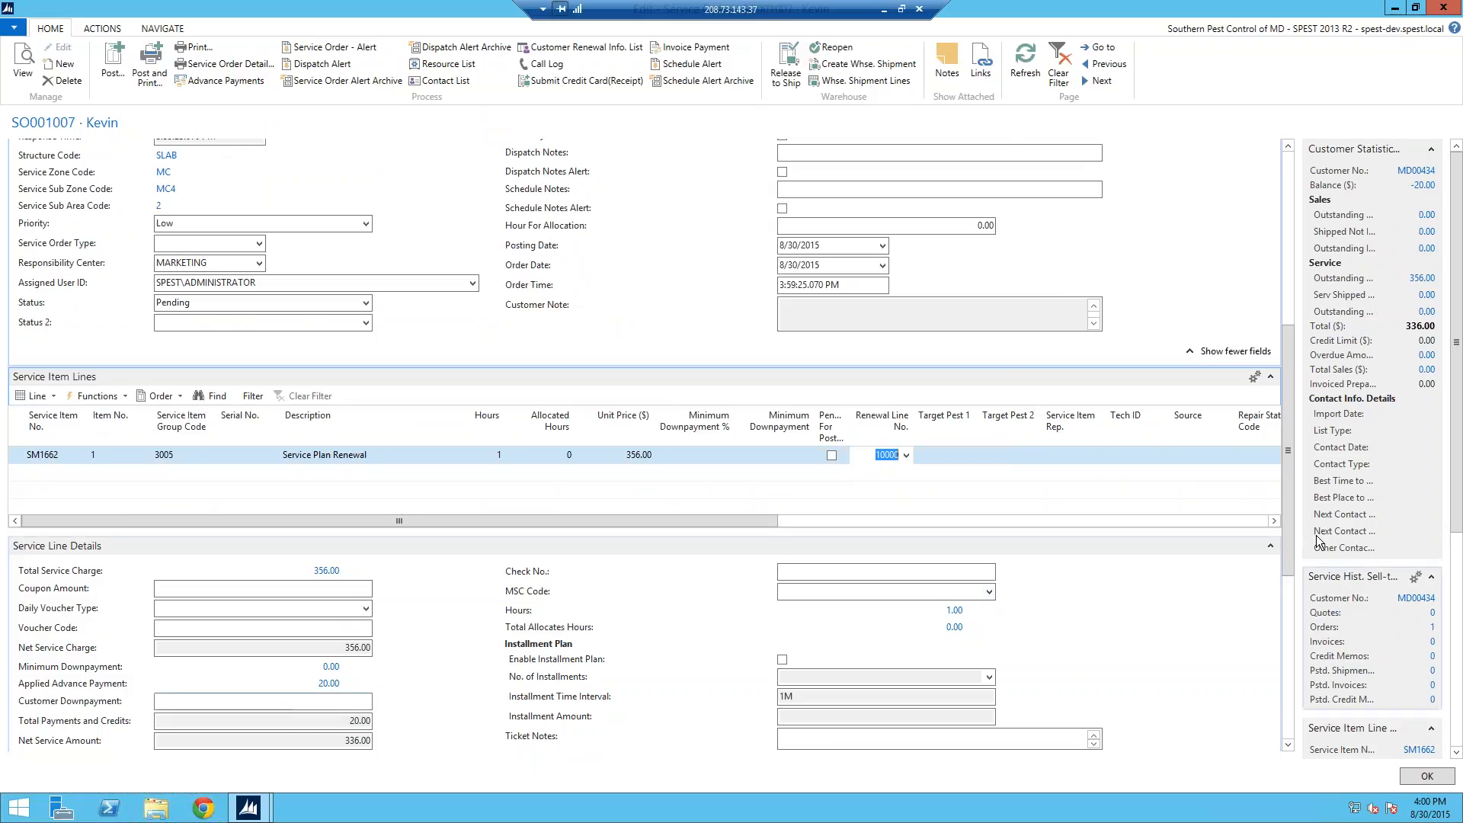
Step: Enter a 50.00 customer downpayment, reducing the net service amount to 286.00
scroll(644, 445, "down", 1)
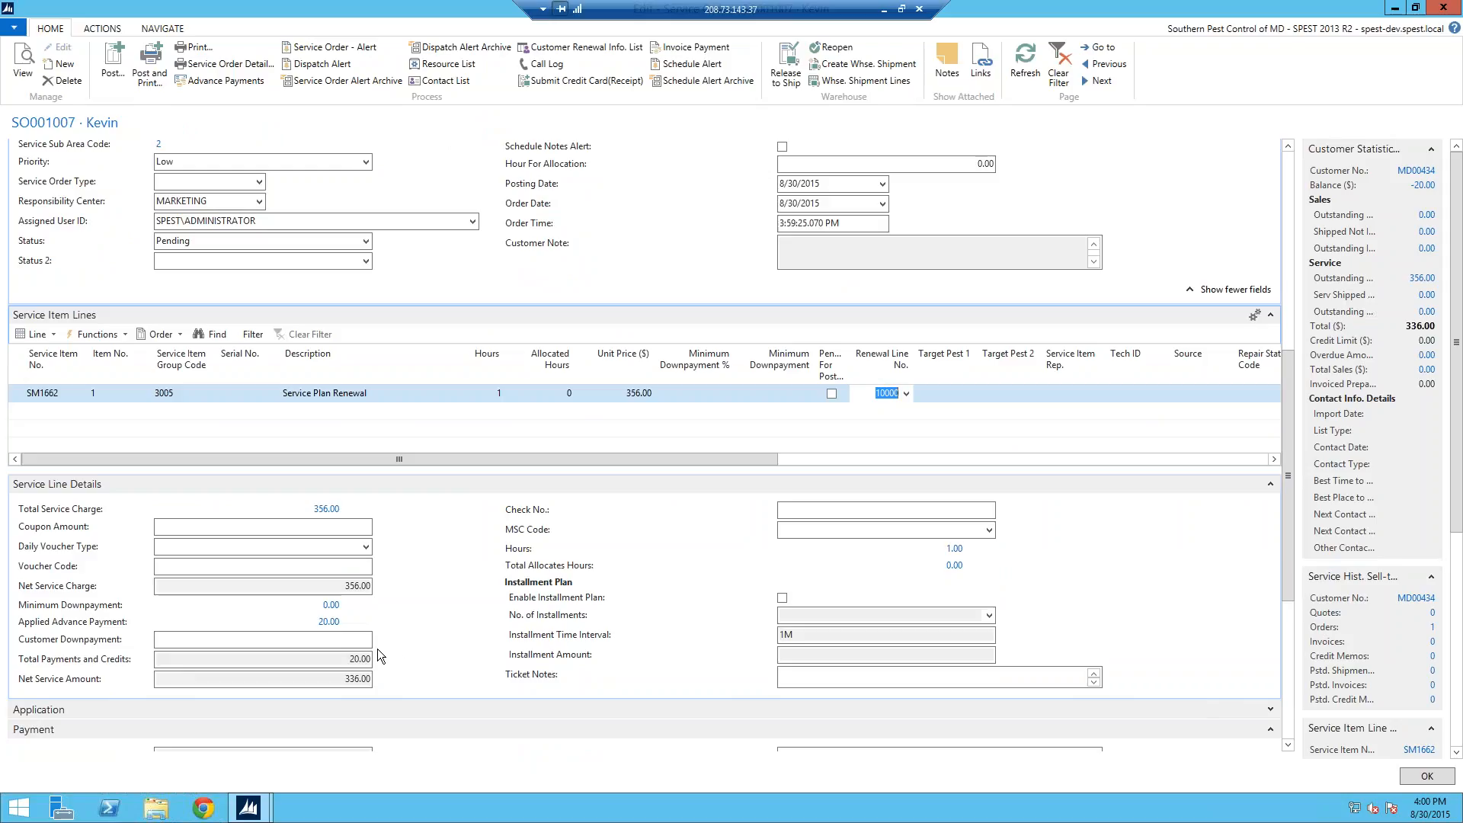
left_click(263, 640)
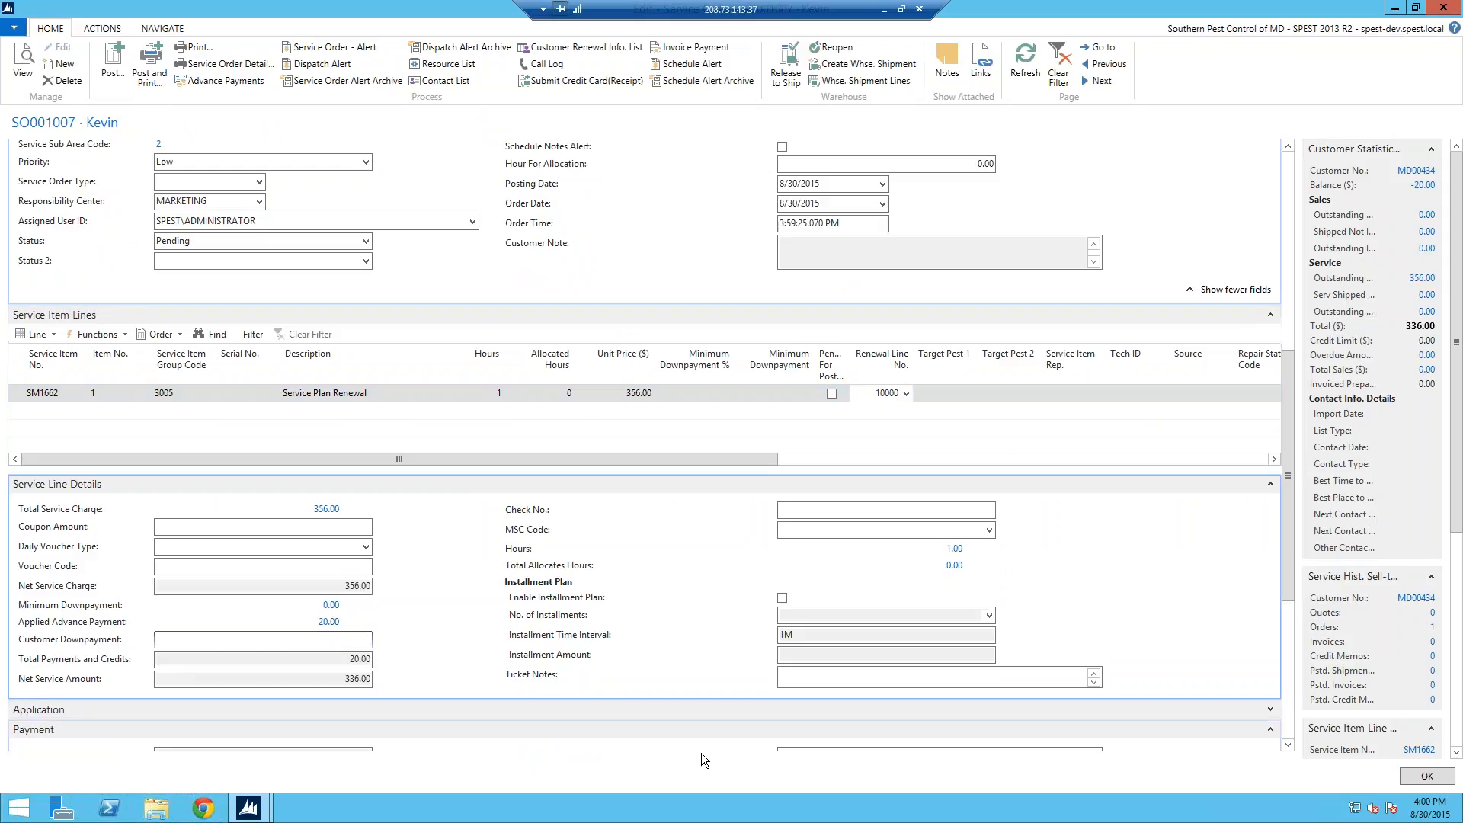
type("50.00")
key("Tab")
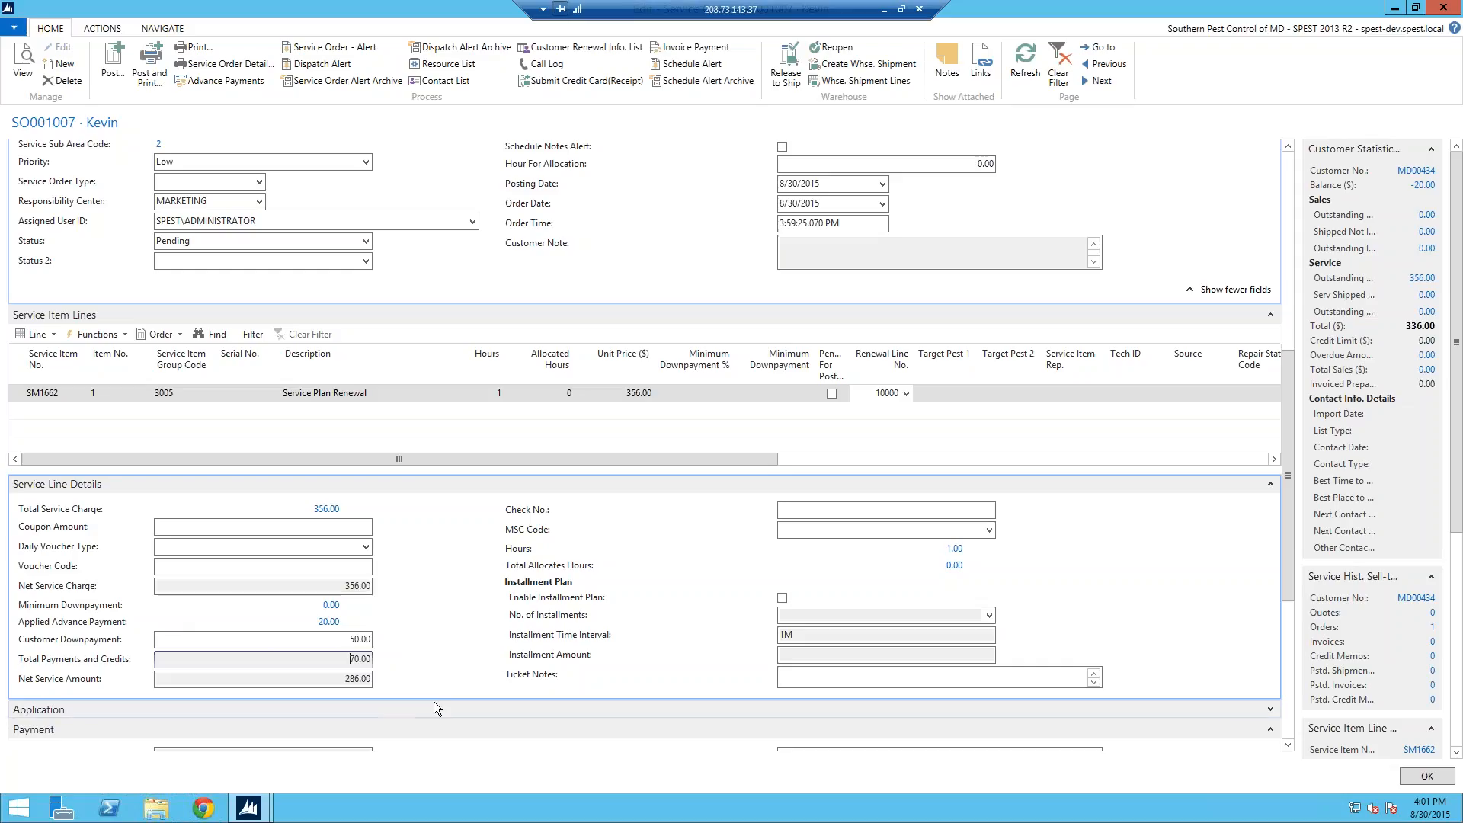
Step: Enable the installment plan with 7 monthly installments of 40.86
left_click(783, 599)
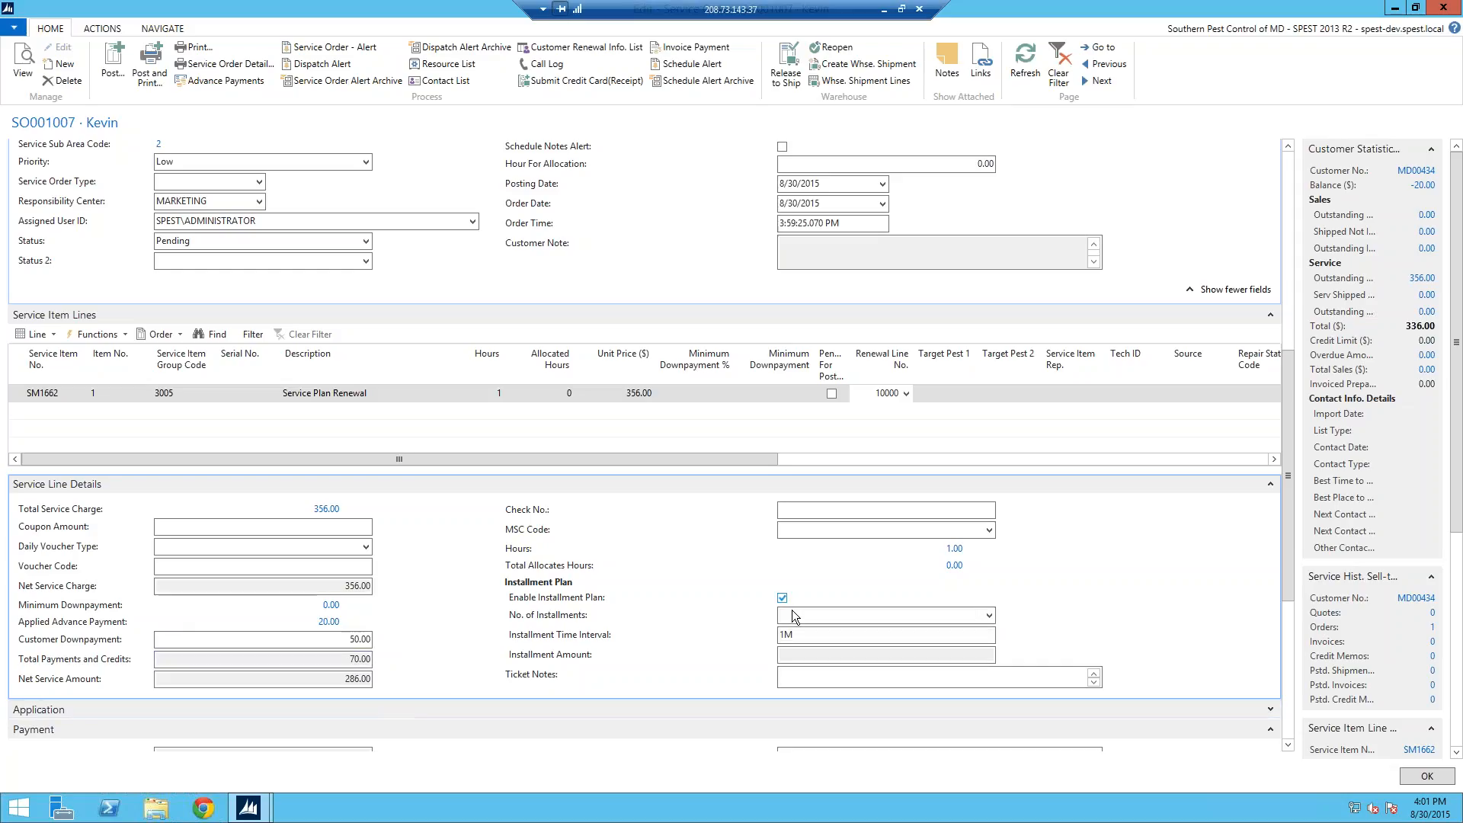
left_click(988, 615)
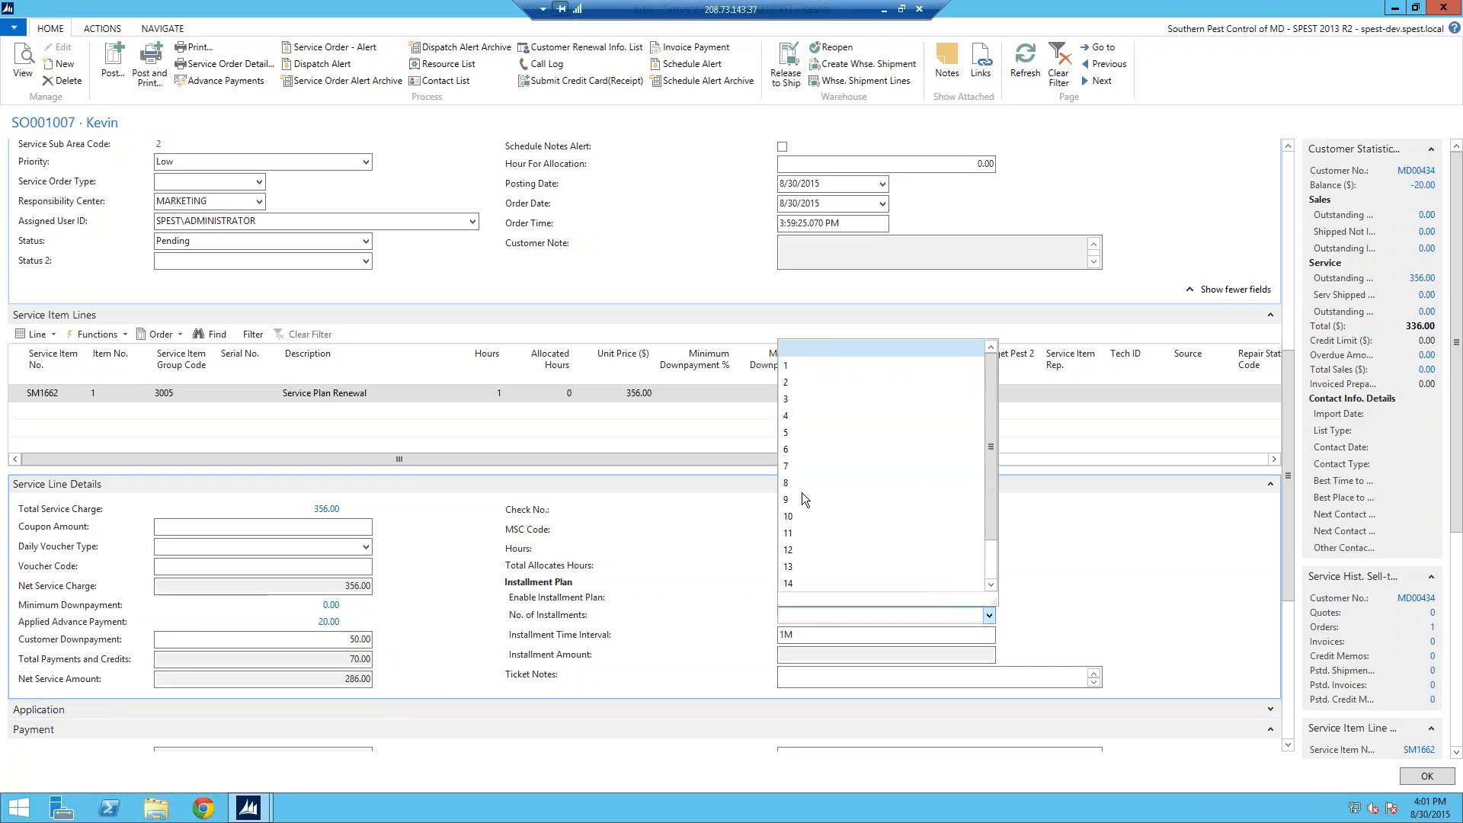
left_click(798, 467)
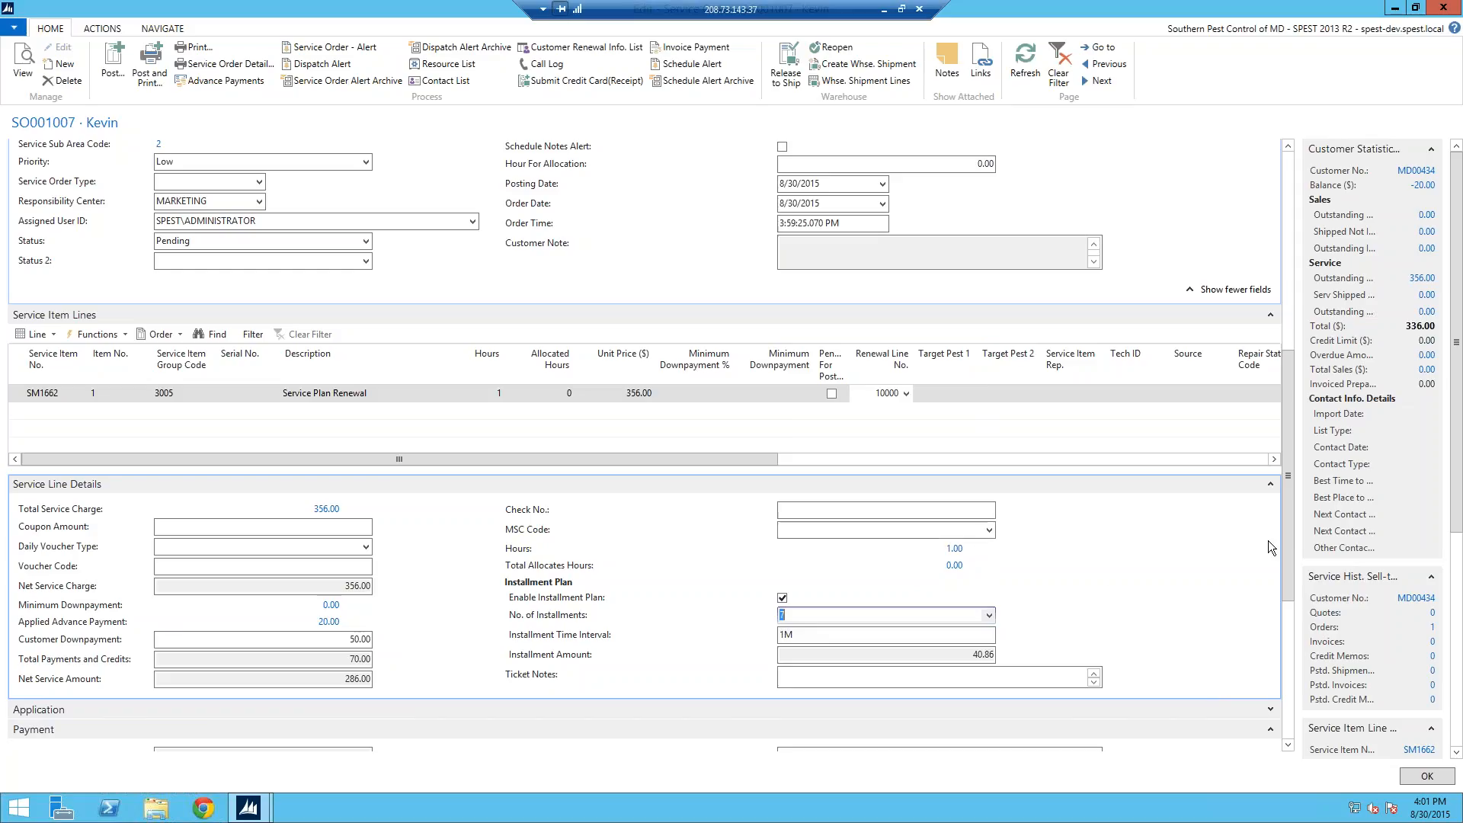
left_click_drag(1290, 547, 1290, 498)
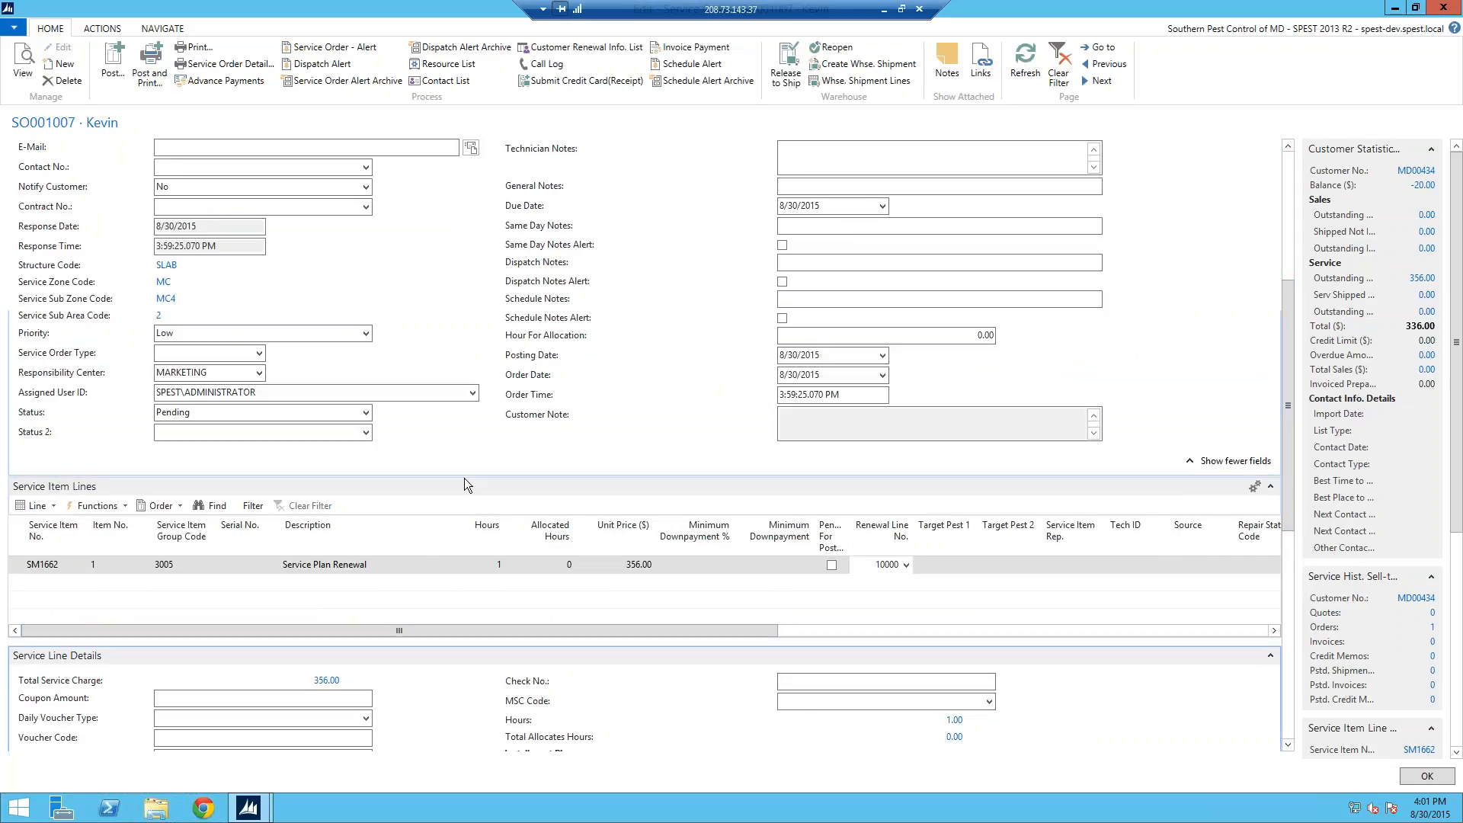
Step: Auto-allocate the SM1662 line's 1 hour to the 12:00 PM slot on 8/31/2015
left_click(39, 506)
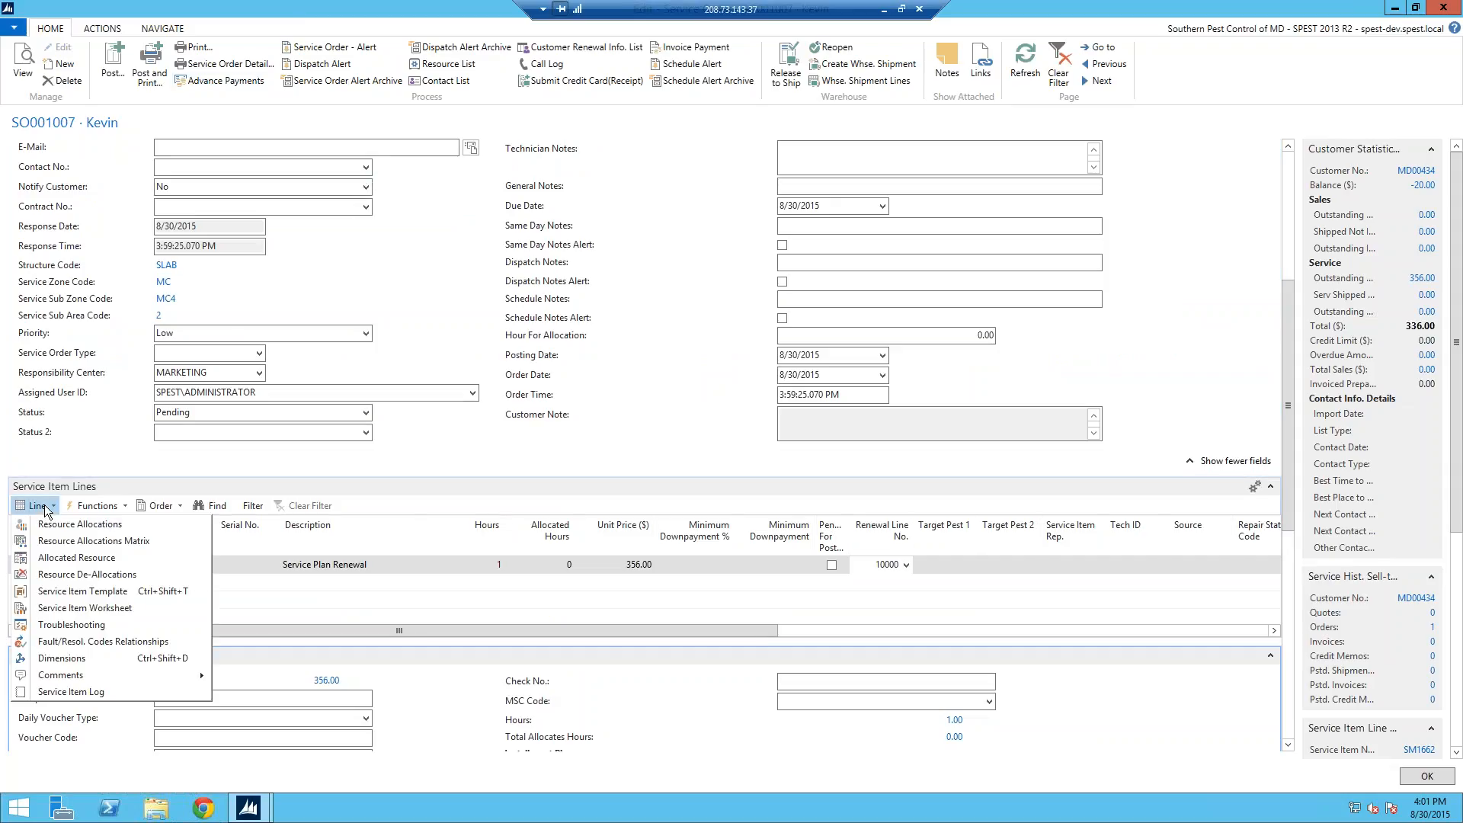
left_click(47, 524)
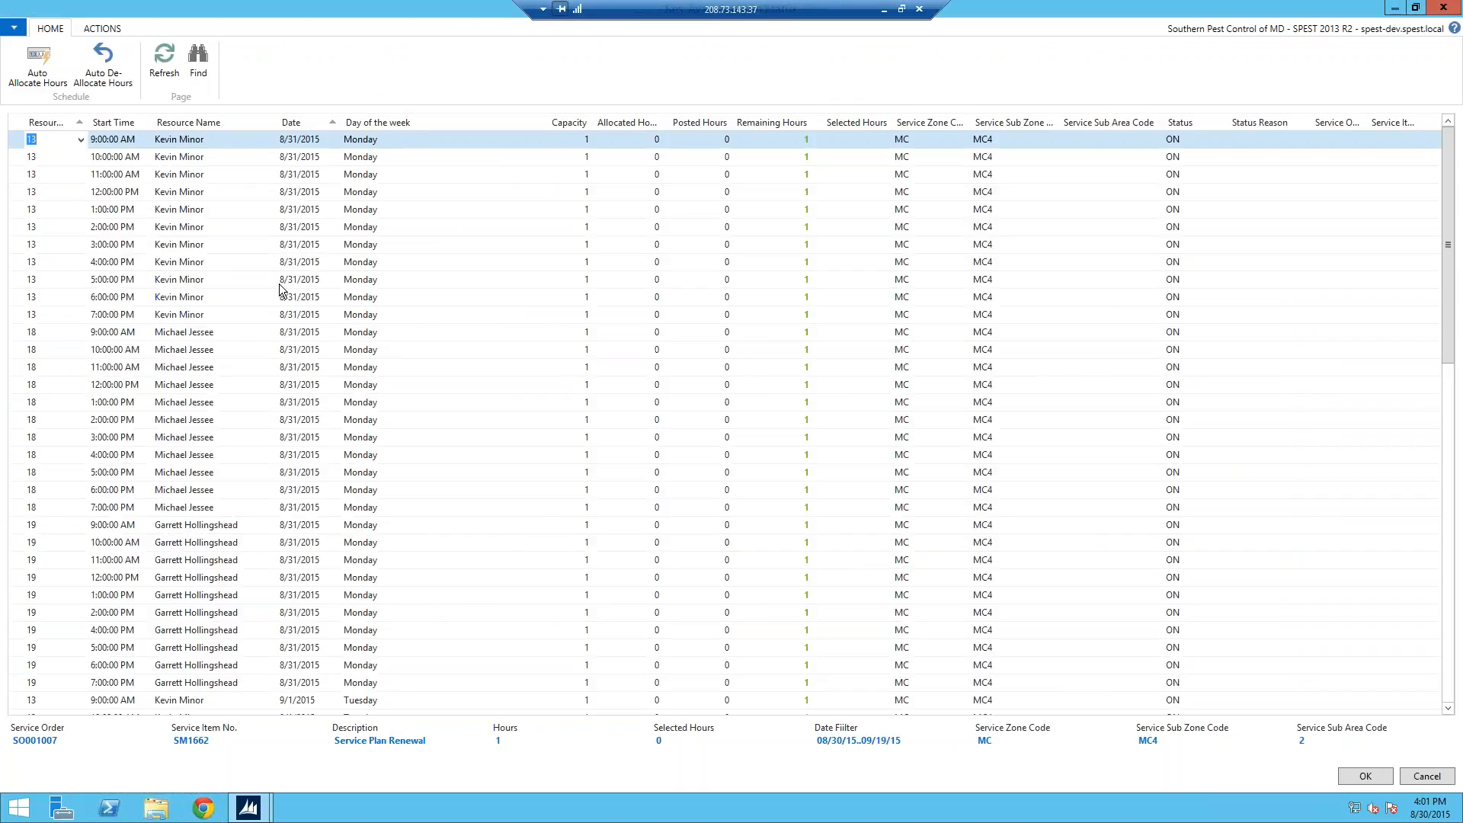
left_click(20, 385)
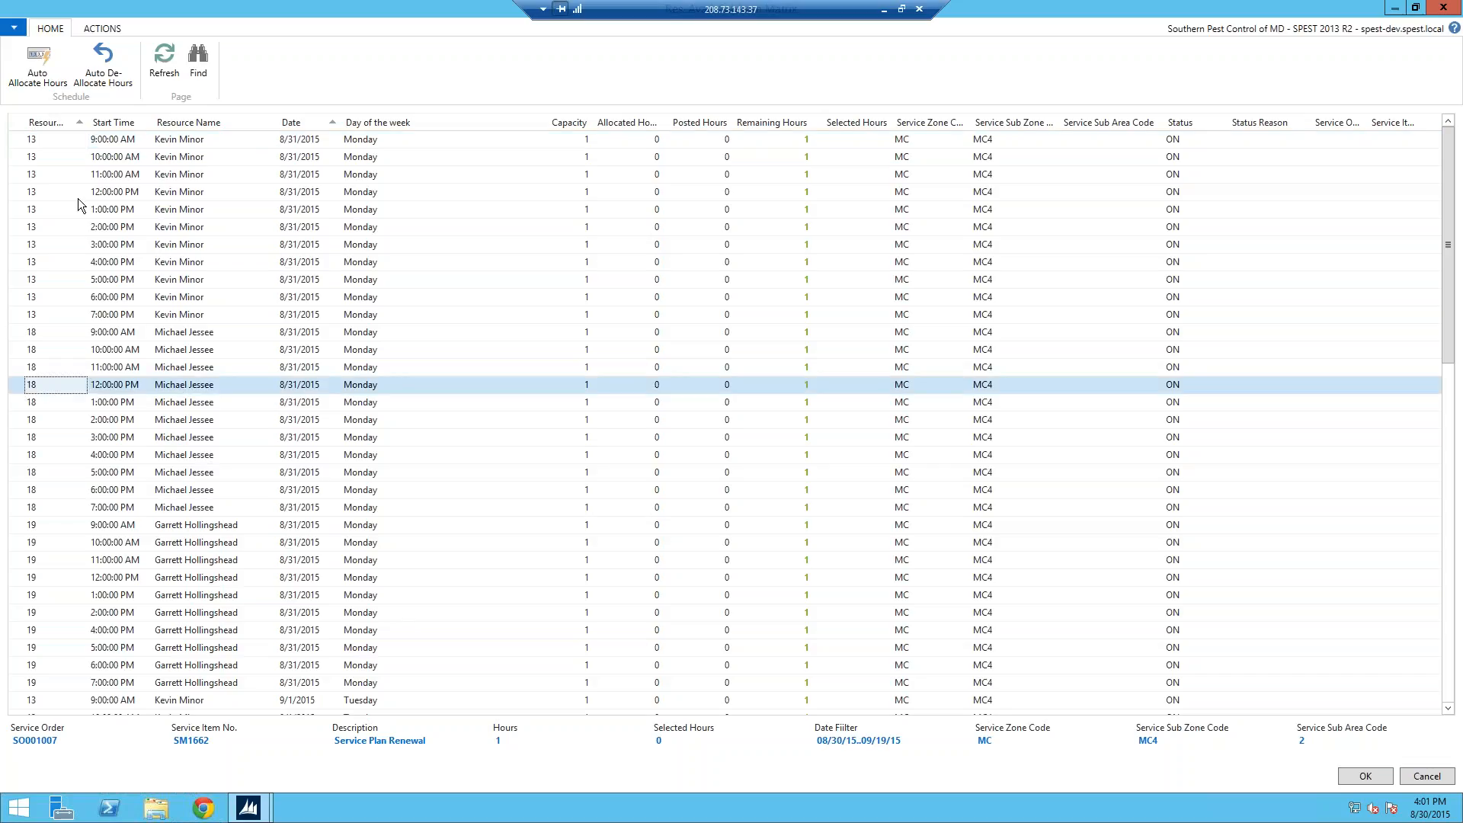
left_click(39, 64)
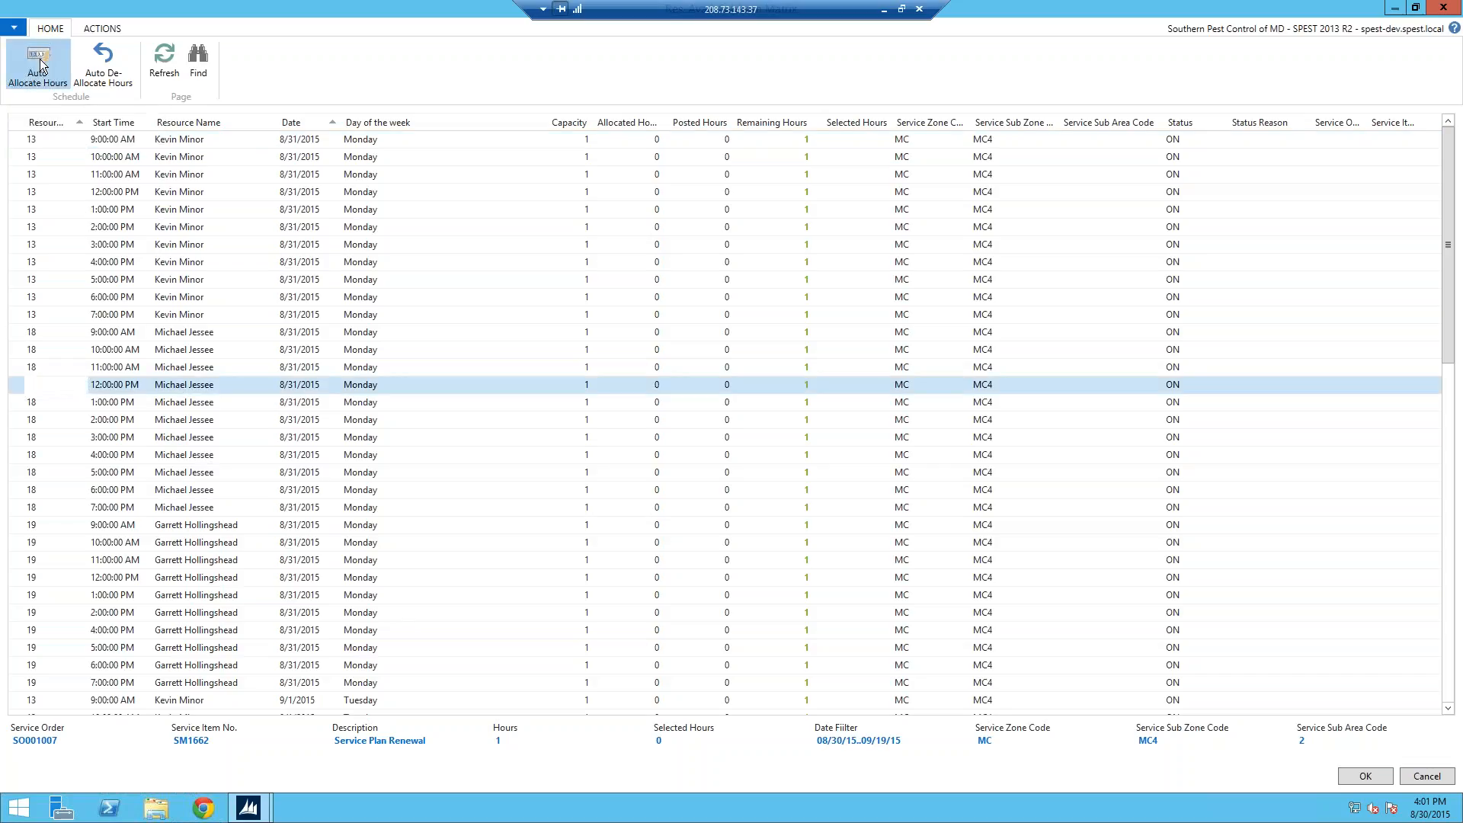
left_click(1350, 779)
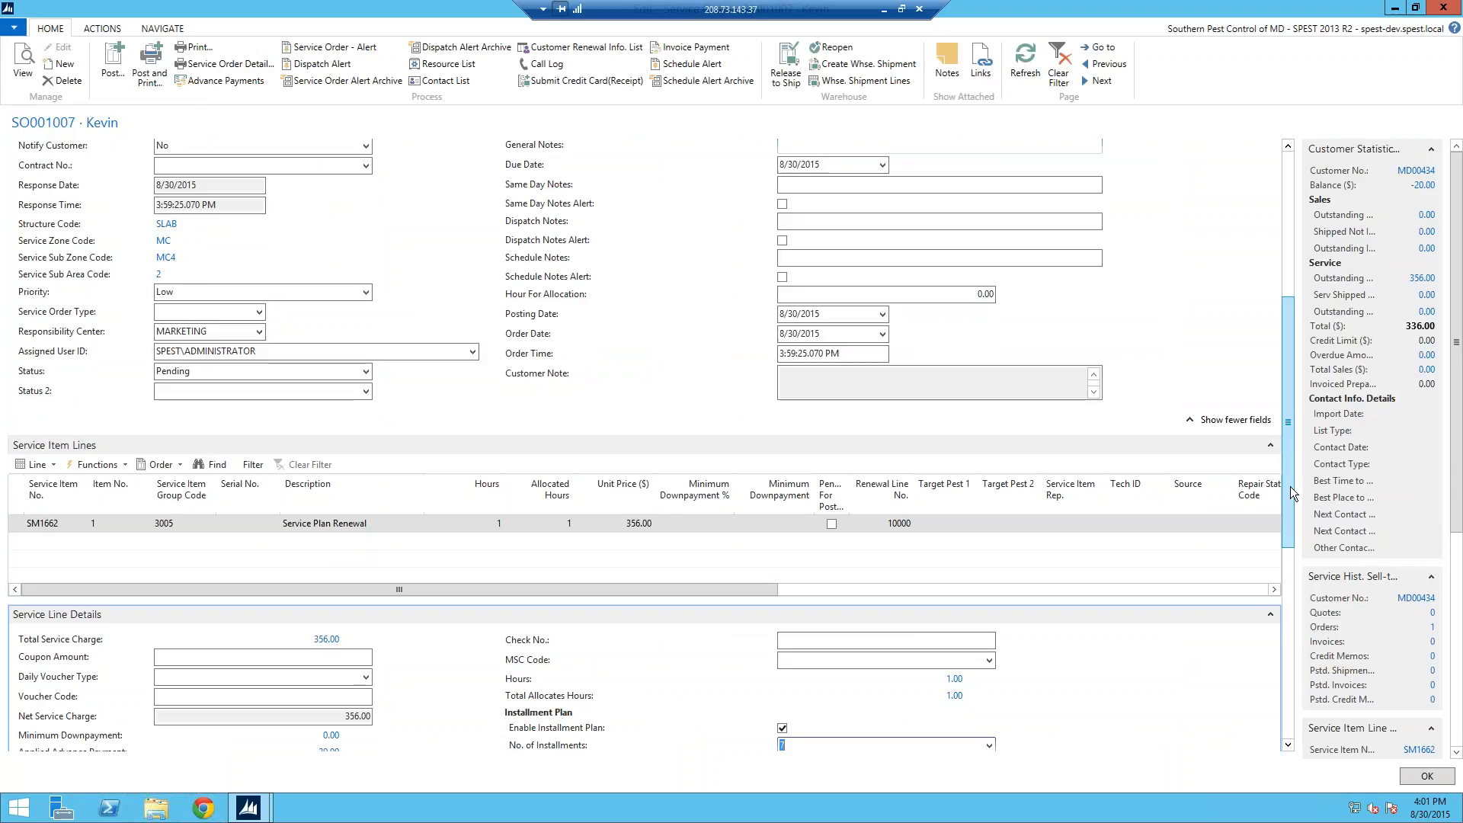
Step: Preview SO001007's Service Order Detail report, showing 40.86 installment payments, then close it
scroll(1173, 402, "up", 3)
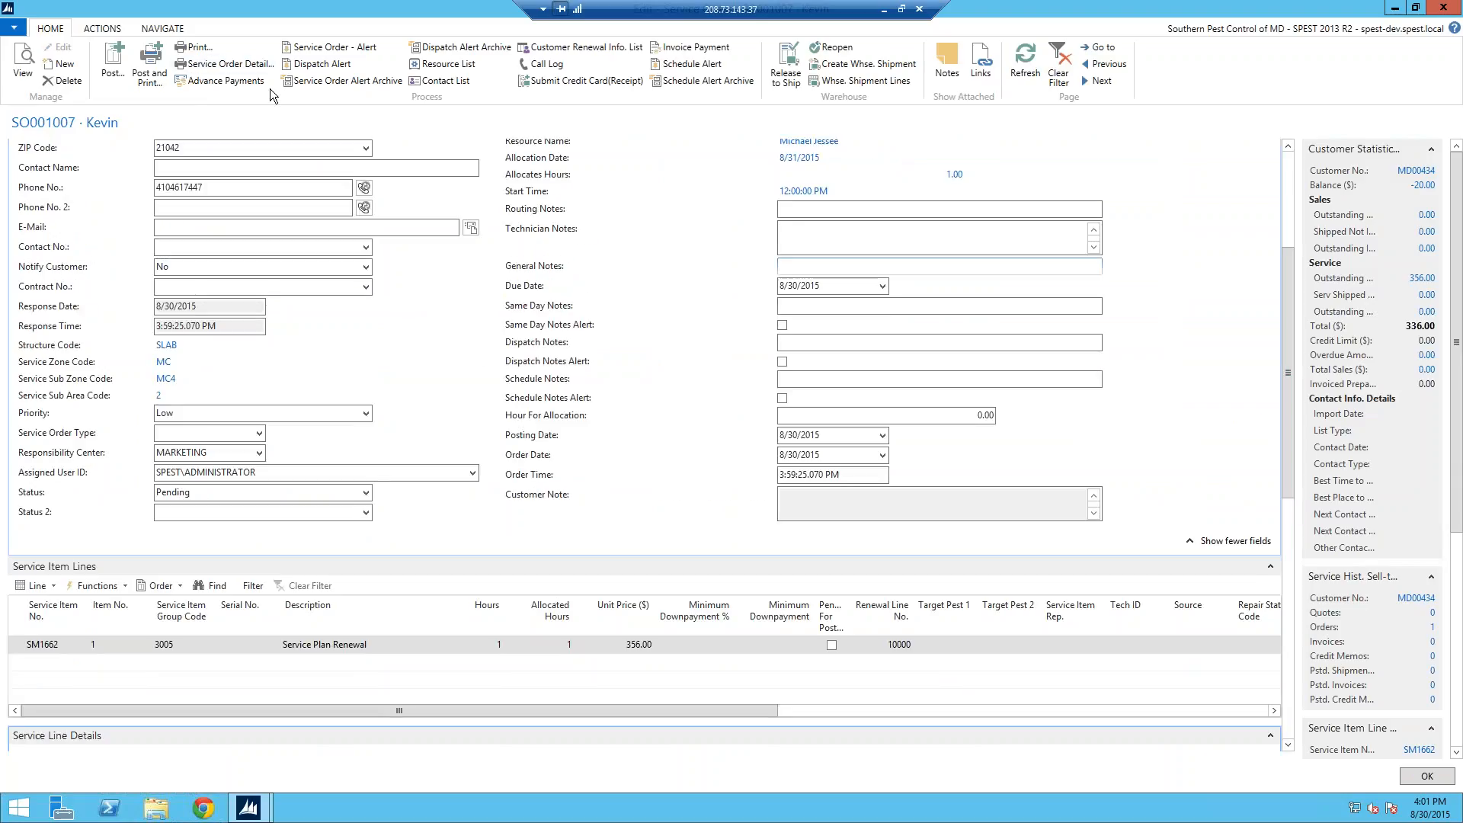
scroll(644, 442, "up", 3)
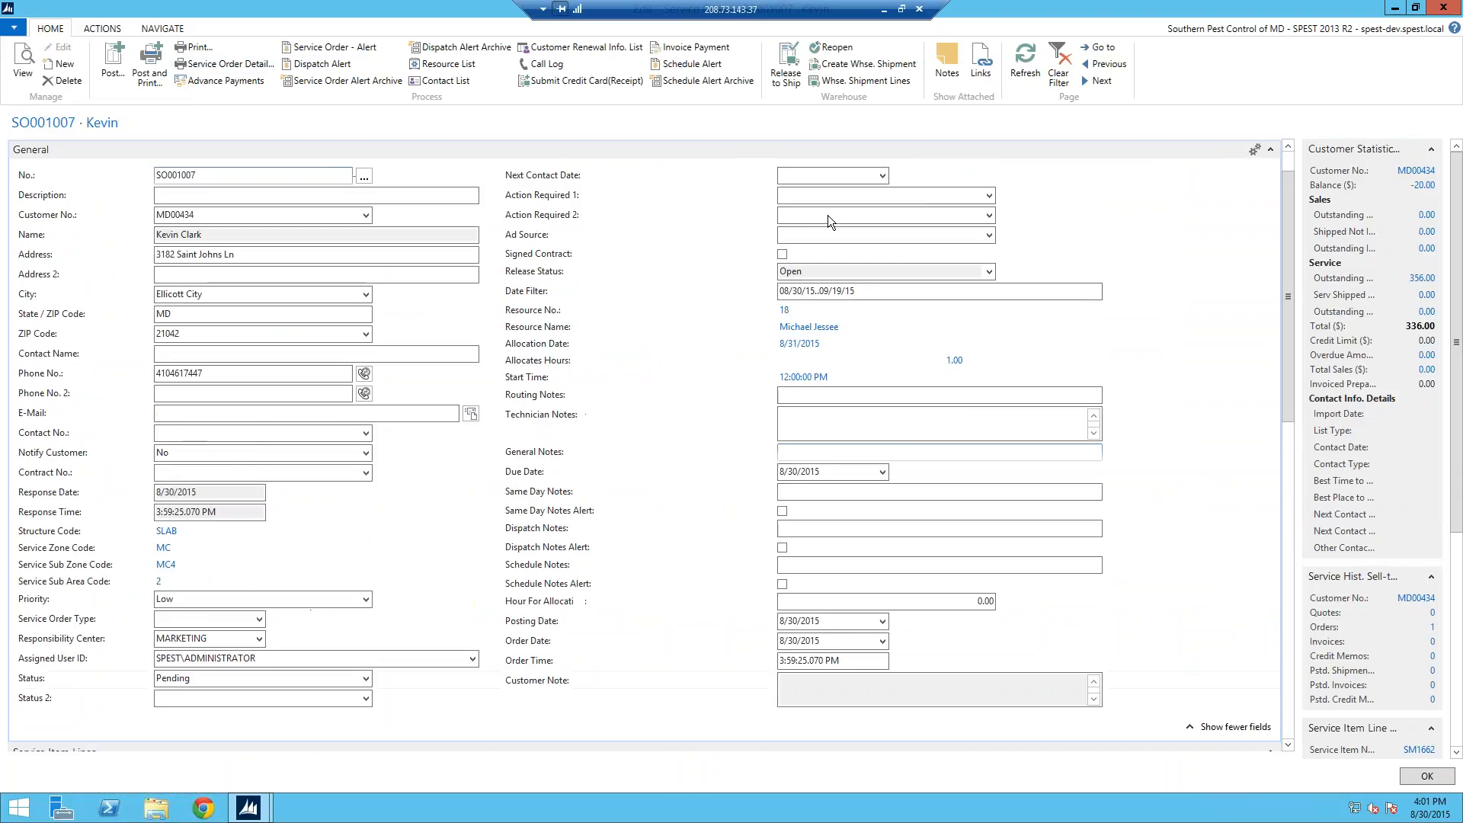
left_click(225, 64)
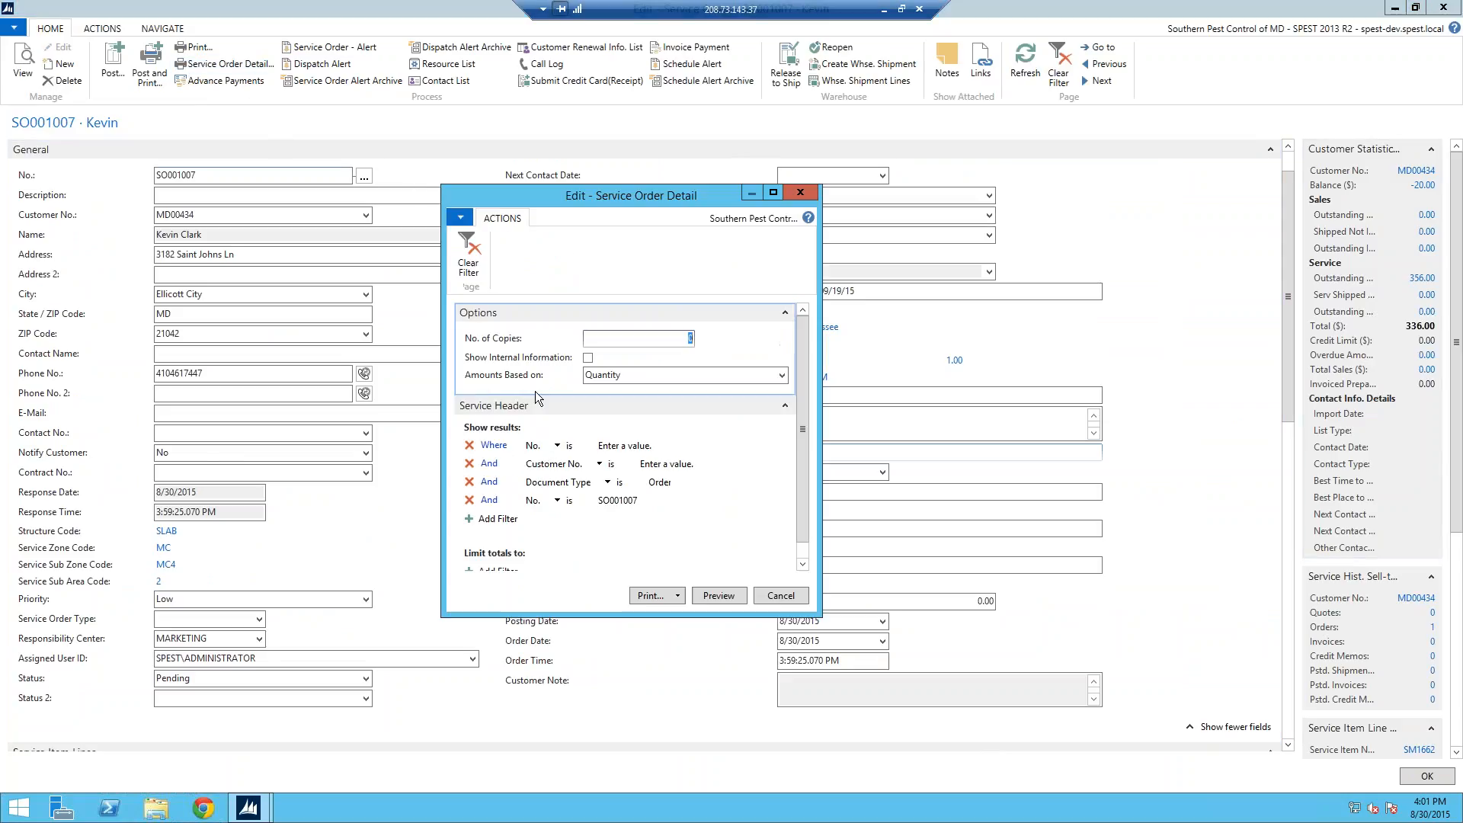
left_click(728, 599)
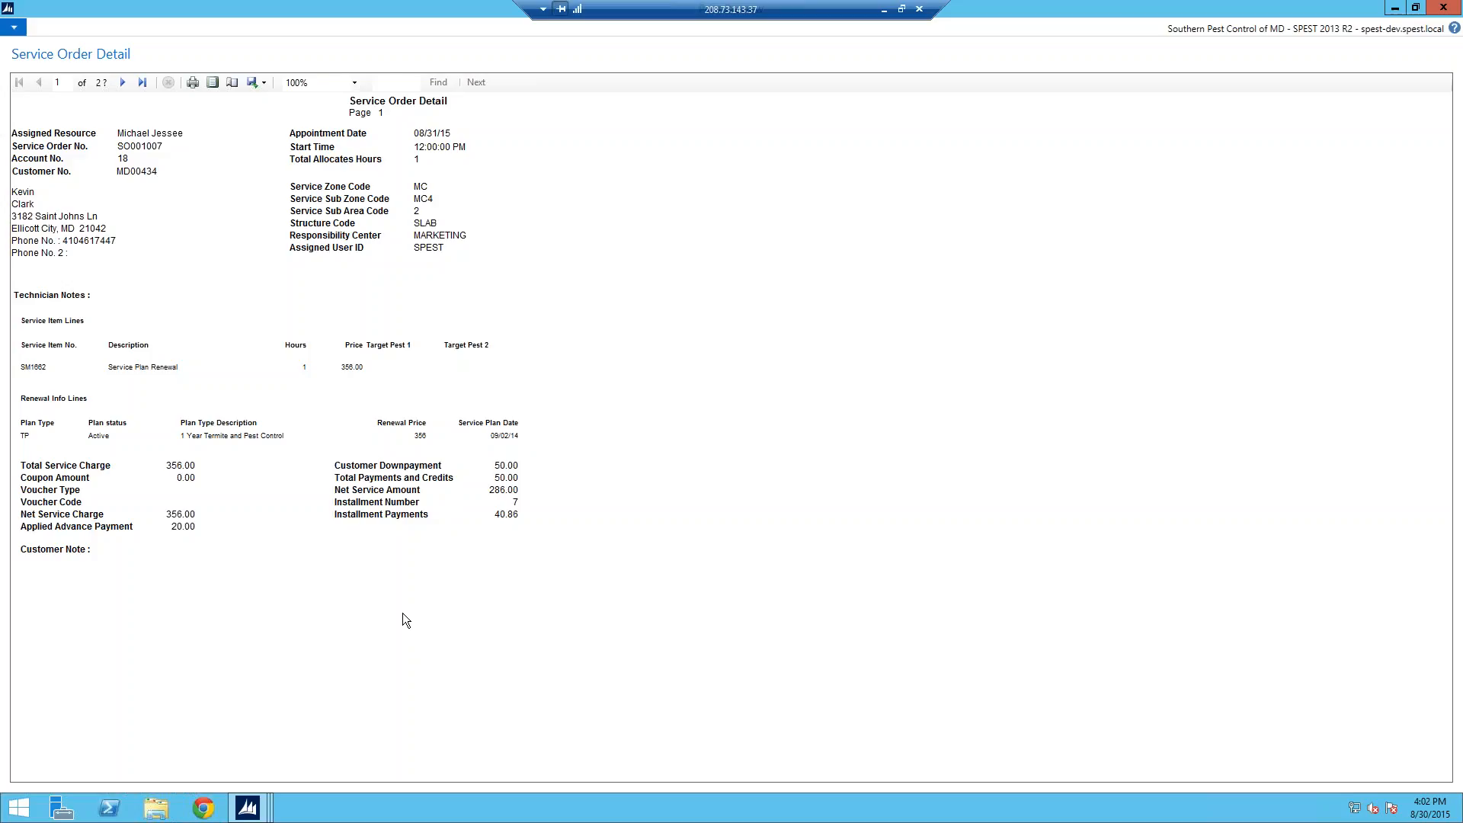
key("Escape")
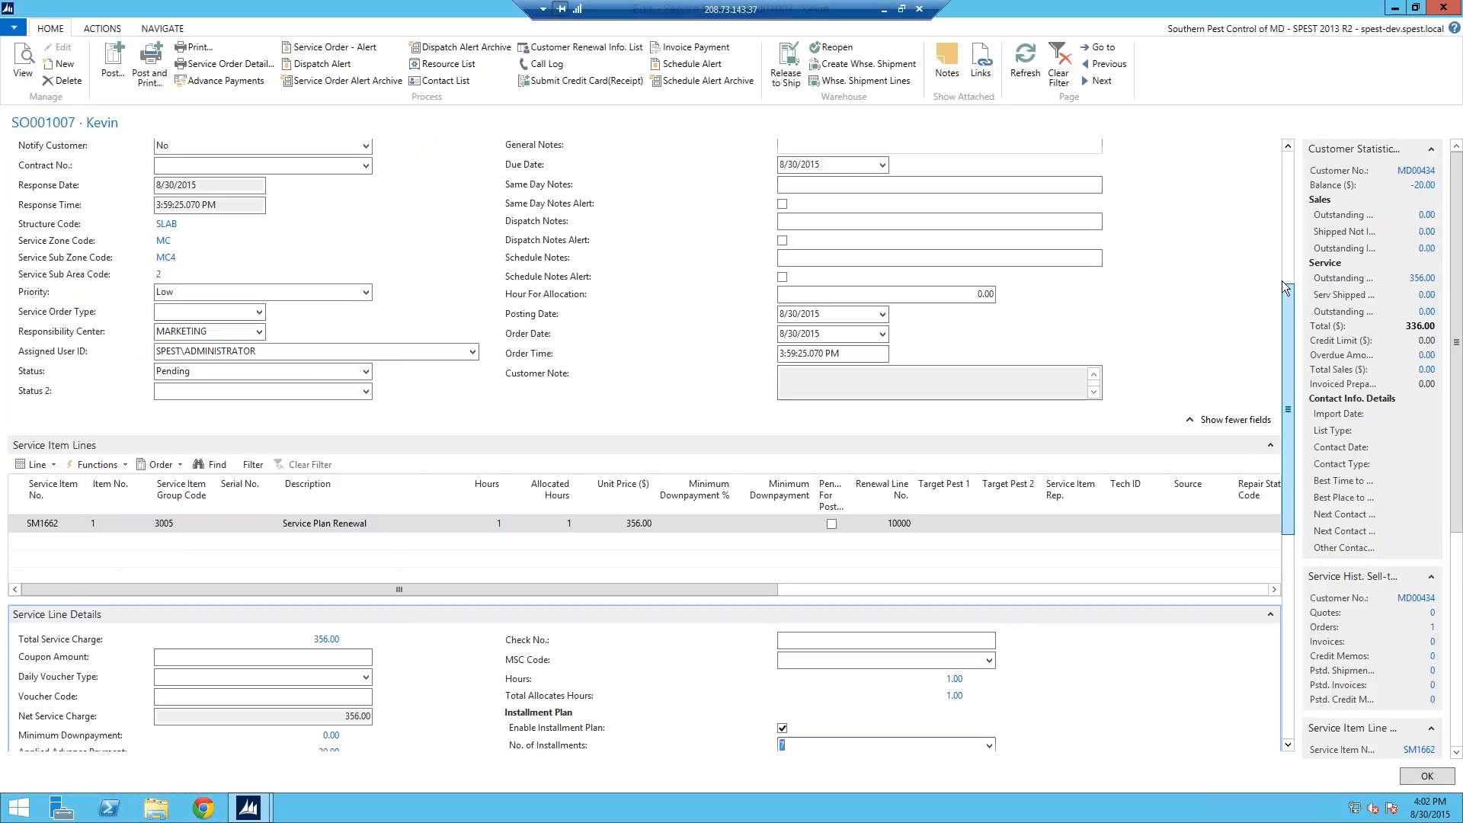
Step: Collapse the Service Line Details, Payment and Renewal Info FastTabs, then re-expand Payment
left_click_drag(1283, 282, 1287, 377)
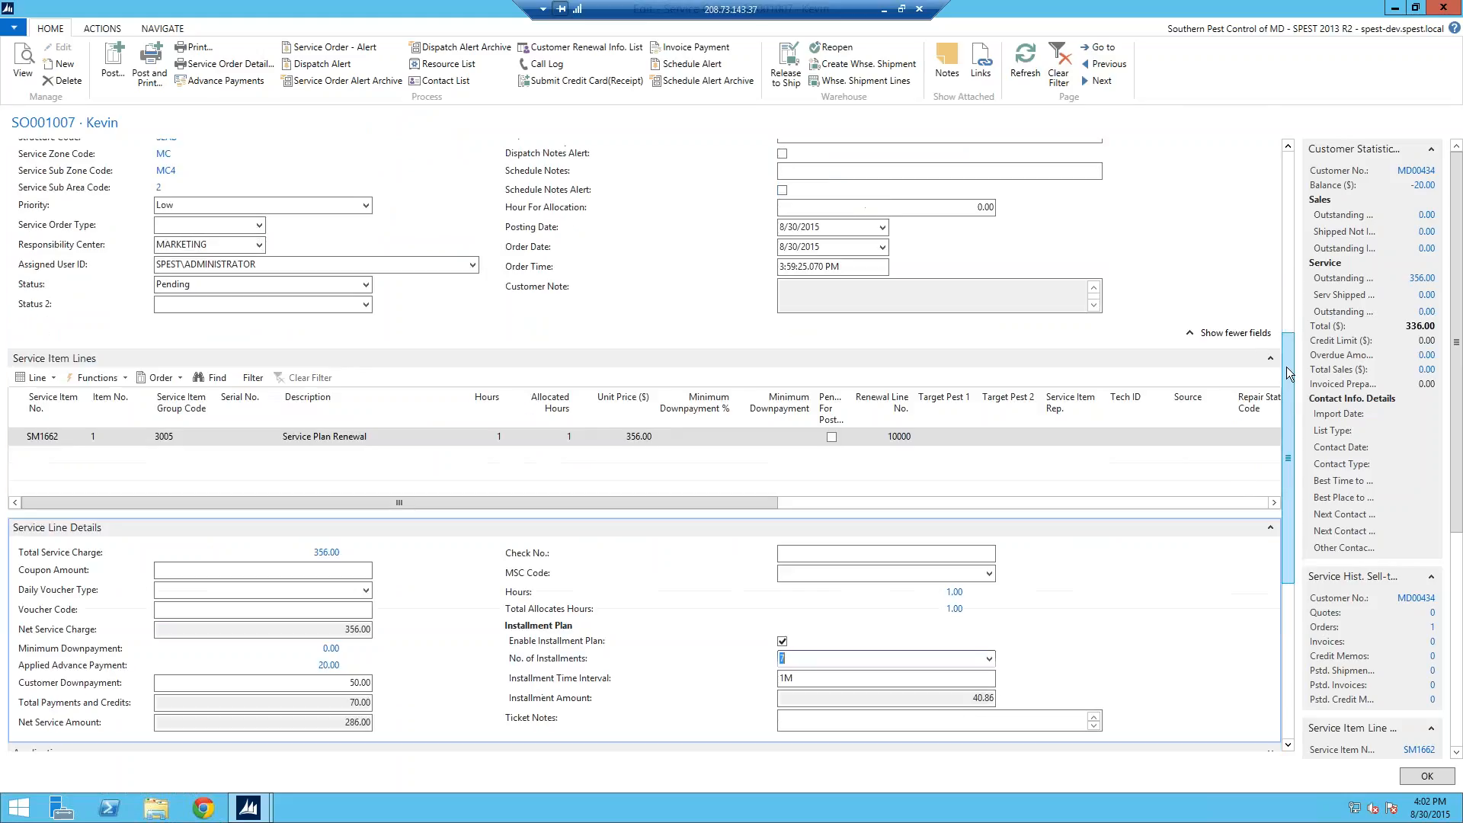
left_click(1269, 528)
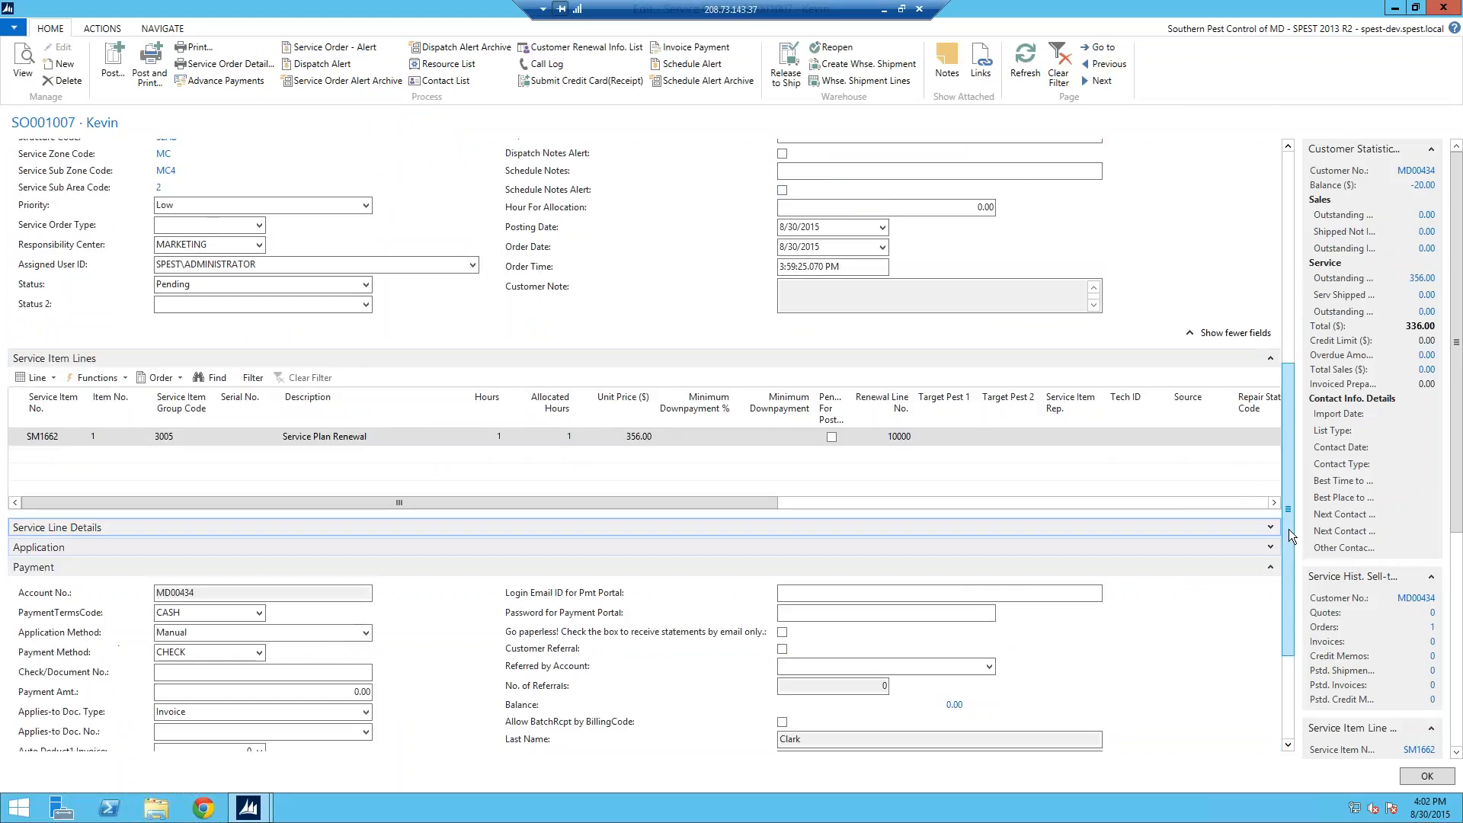
left_click(1270, 567)
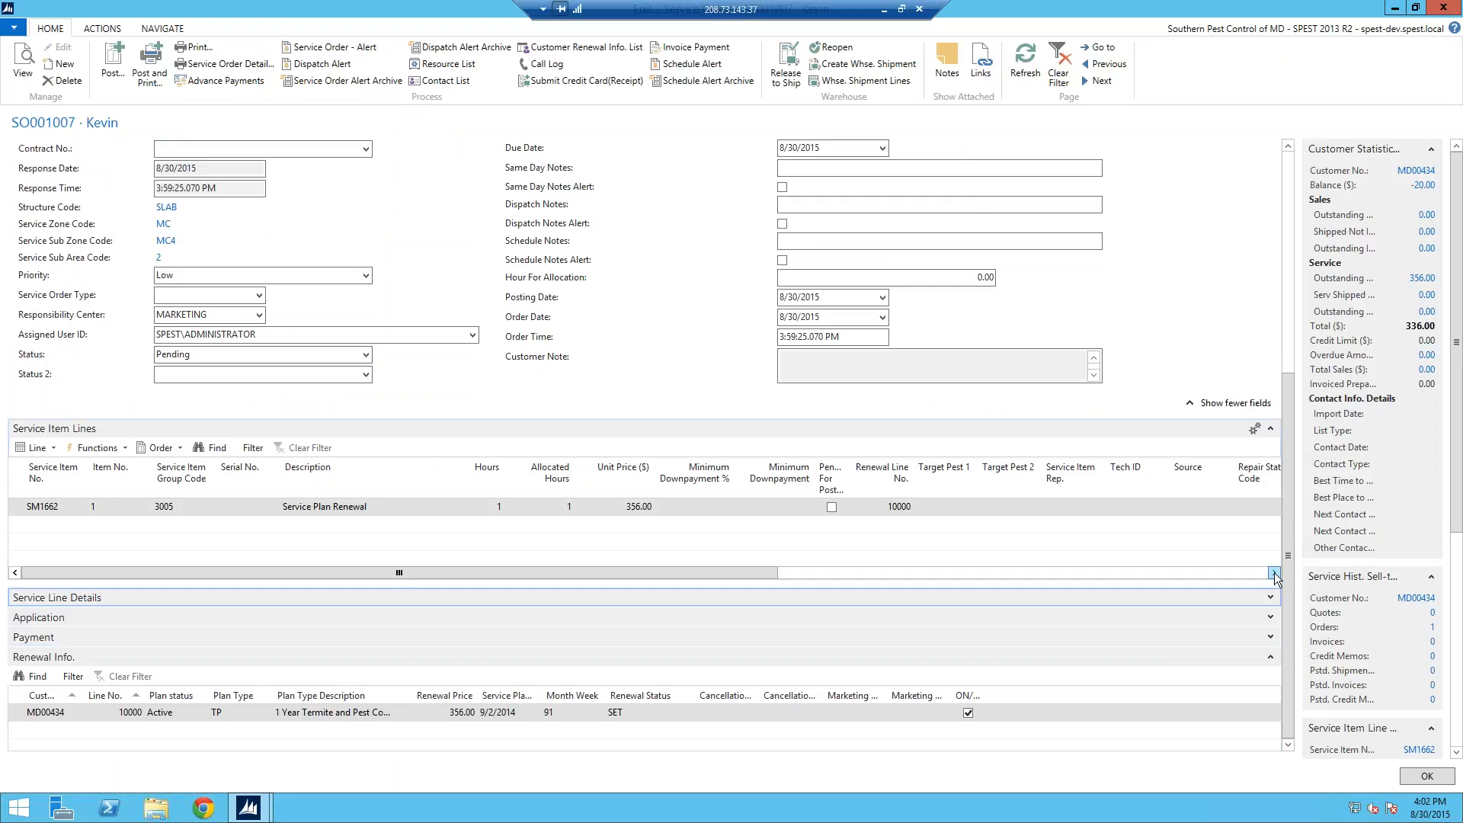
left_click(1270, 661)
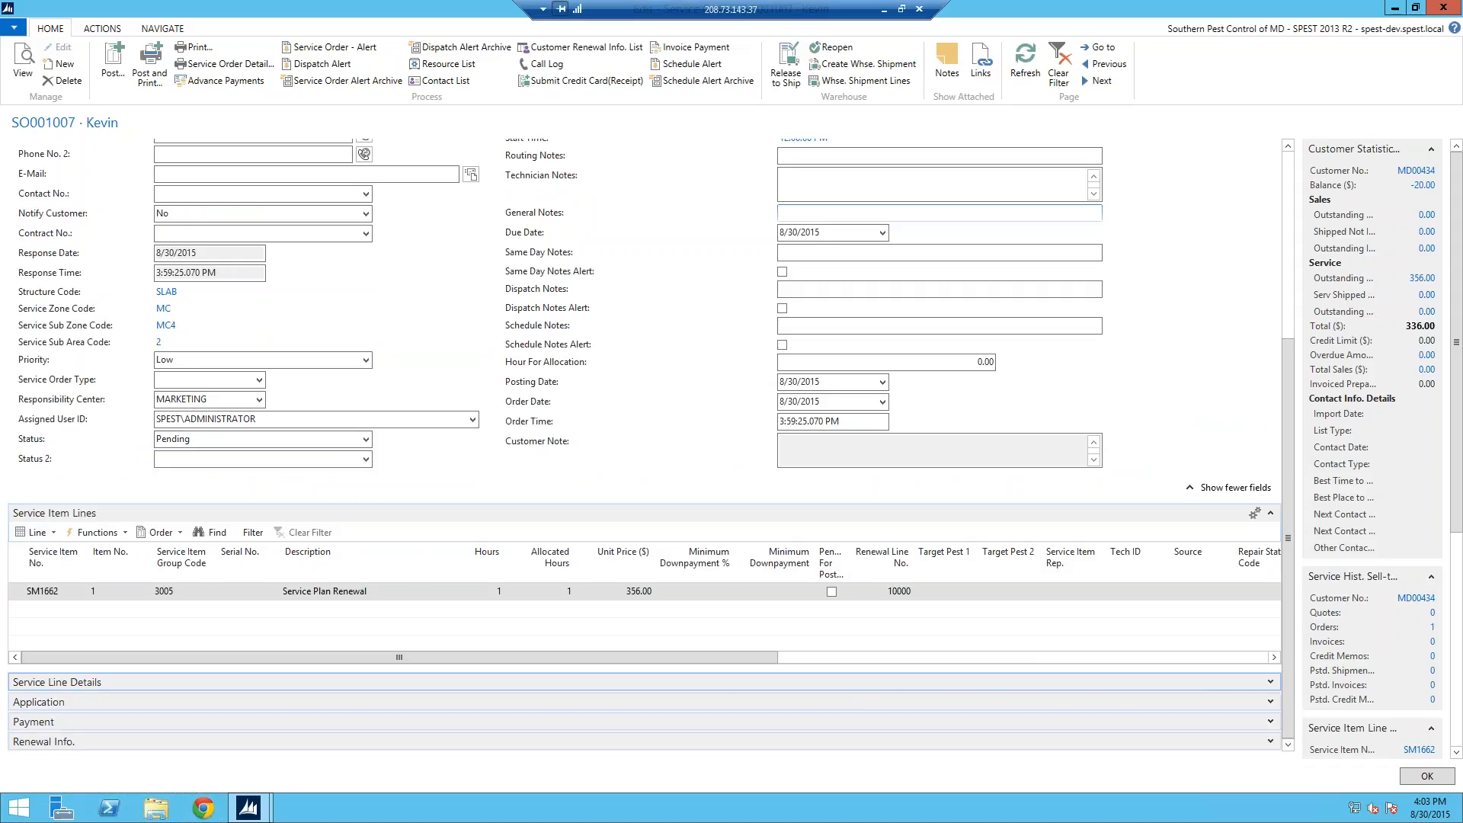
left_click(1270, 723)
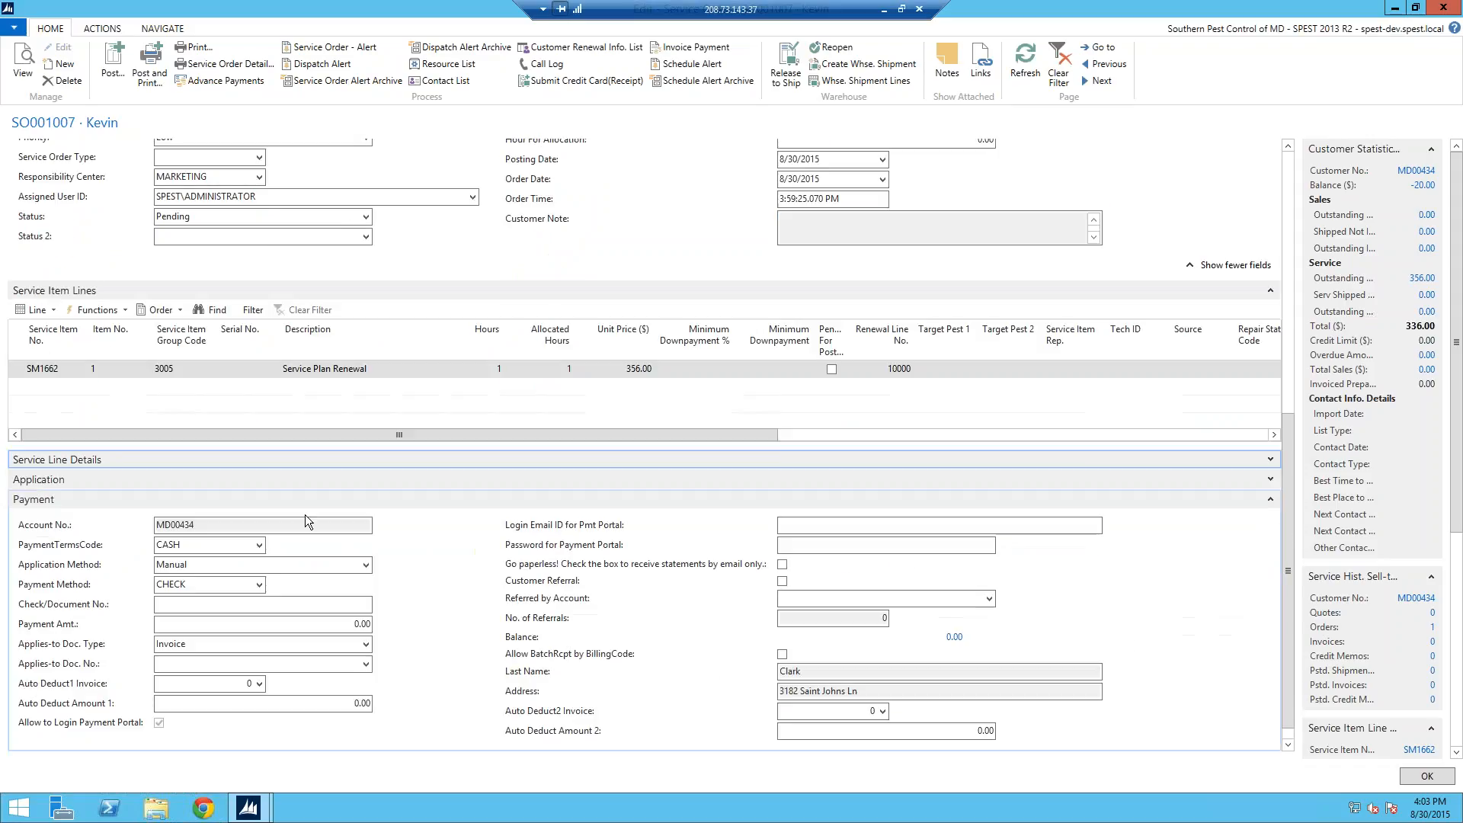